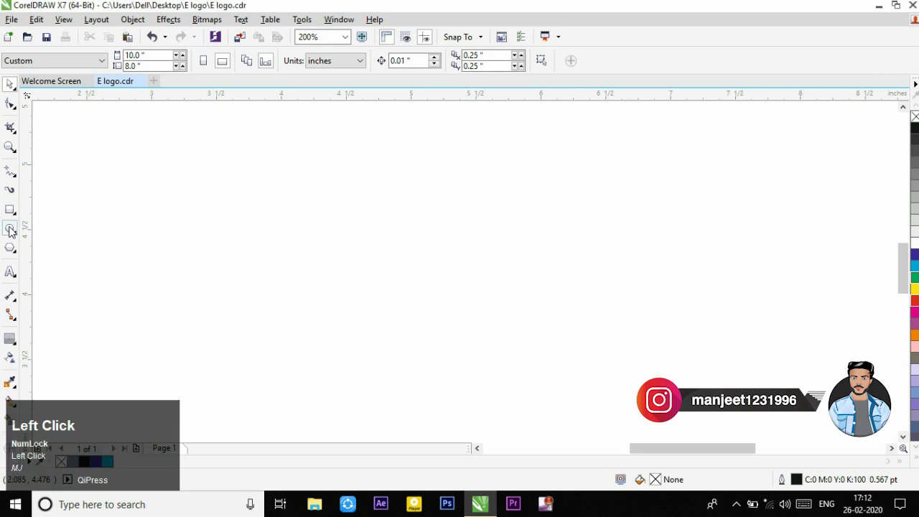
Step: Draw a circle about 2.016 inches in diameter and shift it slightly into position
{"action": "left_click", "coordinate": [54, 228]}
{"action": "mouse_move", "coordinate": [360, 164]}
{"action": "left_mouse_down"}
{"action": "mouse_move", "coordinate": [560, 354]}
{"action": "mouse_move", "coordinate": [607, 421]}
{"action": "left_mouse_up"}
{"action": "left_click_drag", "start_coordinate": [490, 287], "coordinate": [485, 272]}
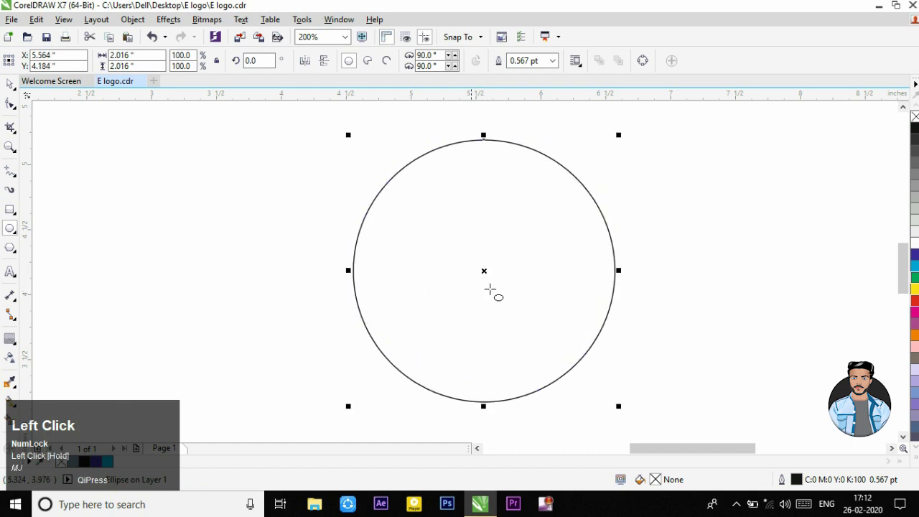
Step: Add a one-step inside contour to the circle, offset about 0.435 inches, and break the contour group apart
{"action": "left_click", "coordinate": [10, 338]}
{"action": "left_click_drag", "start_coordinate": [482, 151], "coordinate": [487, 202]}
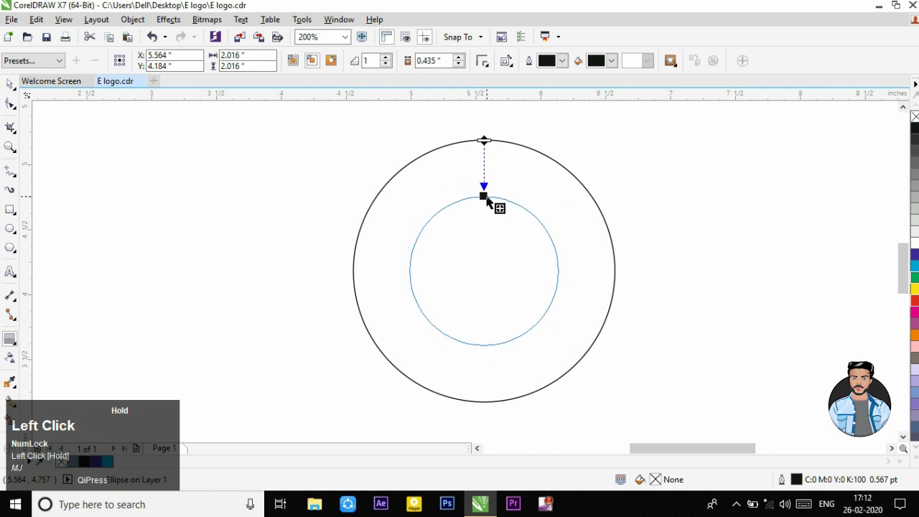
{"action": "right_click", "coordinate": [488, 201]}
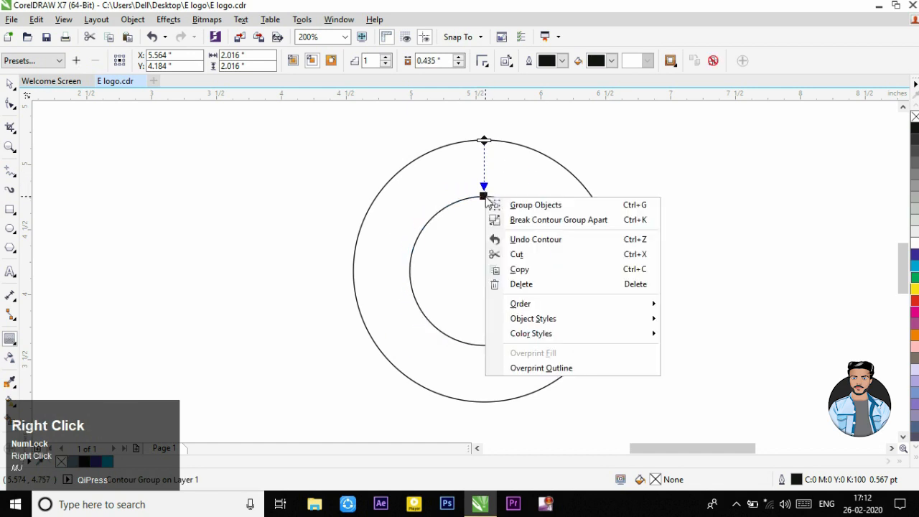
{"action": "left_click", "coordinate": [527, 221]}
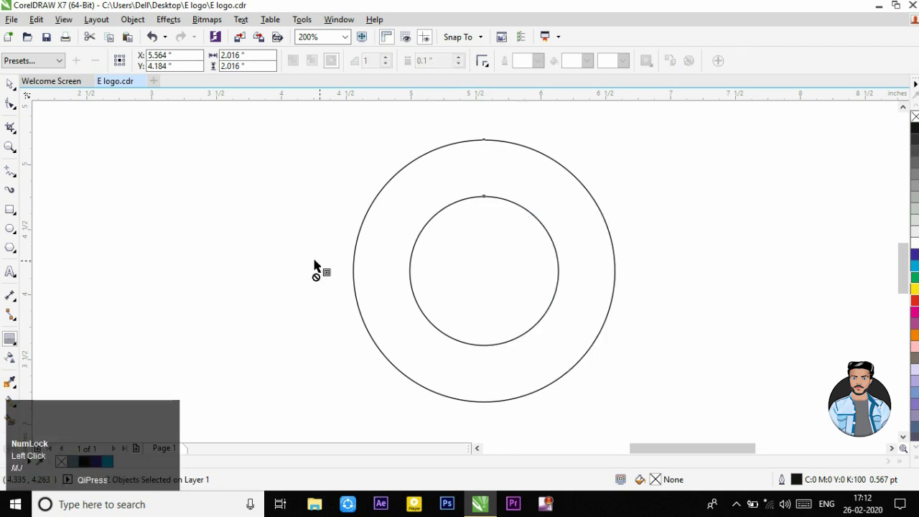
Step: Draw horizontal lines about 1.23 and 1.25 inches long rightward from both circles' top quadrants, with a vertical line about 0.75 inches long crossing their ends
{"action": "left_click", "coordinate": [10, 170]}
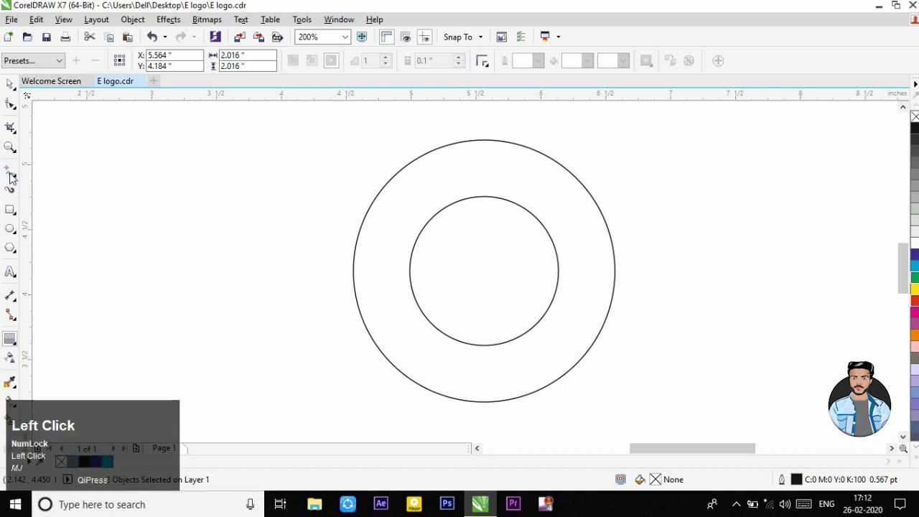
{"action": "left_click", "coordinate": [483, 139]}
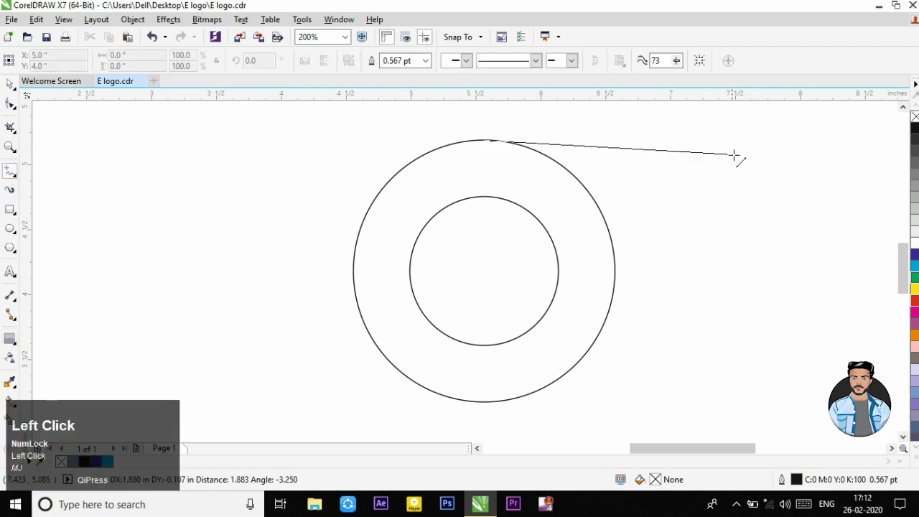
{"action": "left_click", "coordinate": [643, 143]}
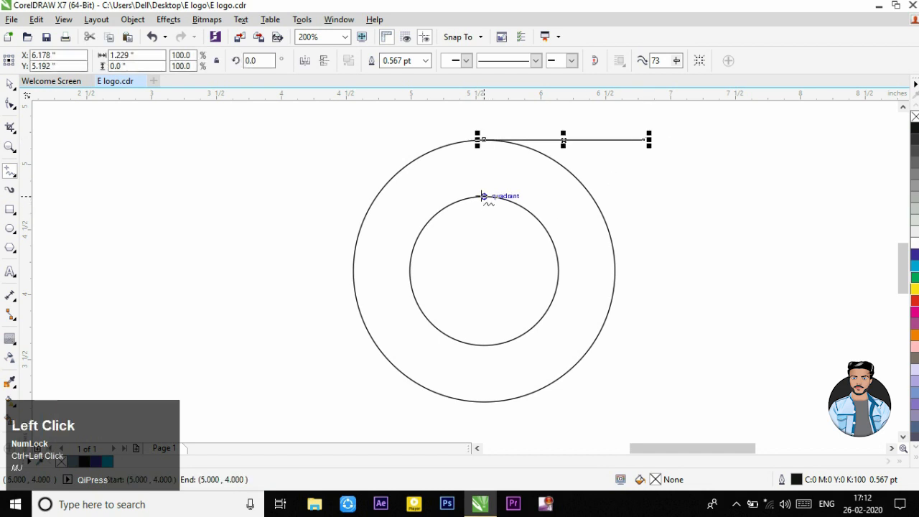
{"action": "left_click", "coordinate": [483, 195]}
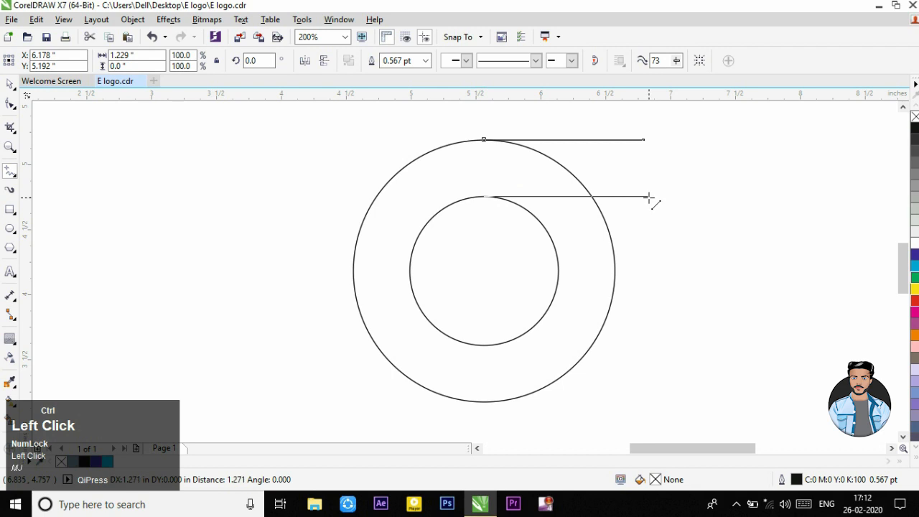
{"action": "left_click", "coordinate": [646, 196], "text": "ctrl"}
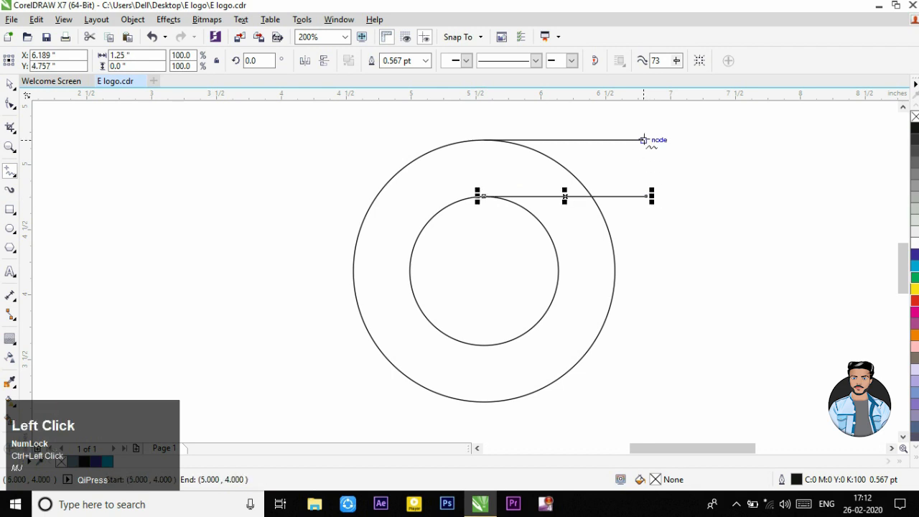
{"action": "left_click", "coordinate": [640, 122]}
{"action": "left_click", "coordinate": [639, 218], "text": "ctrl"}
Step: Draw a small circle about 0.51 inches in diameter between the horizontal lines and move it against the vertical line
{"action": "left_click", "coordinate": [10, 228]}
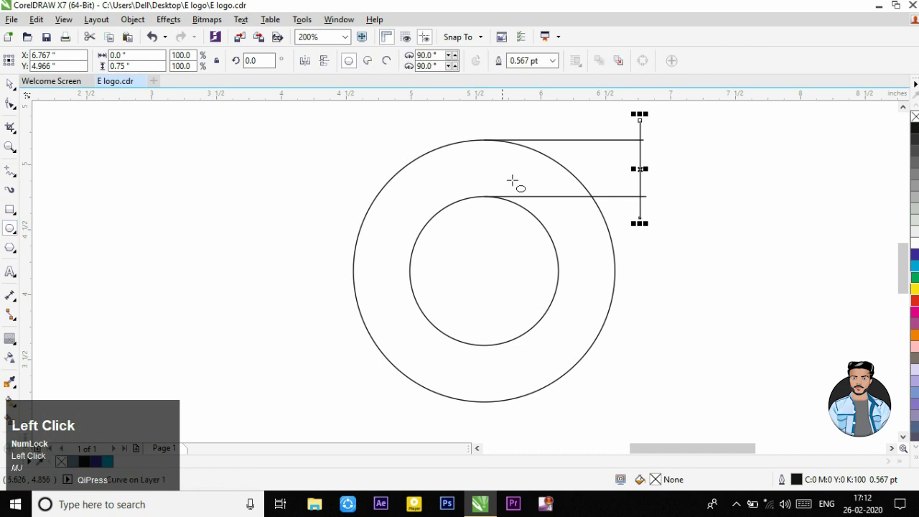
{"action": "scroll", "coordinate": [656, 141], "scroll_direction": "up", "scroll_amount": 1}
{"action": "left_click_drag", "start_coordinate": [508, 120], "coordinate": [622, 252]}
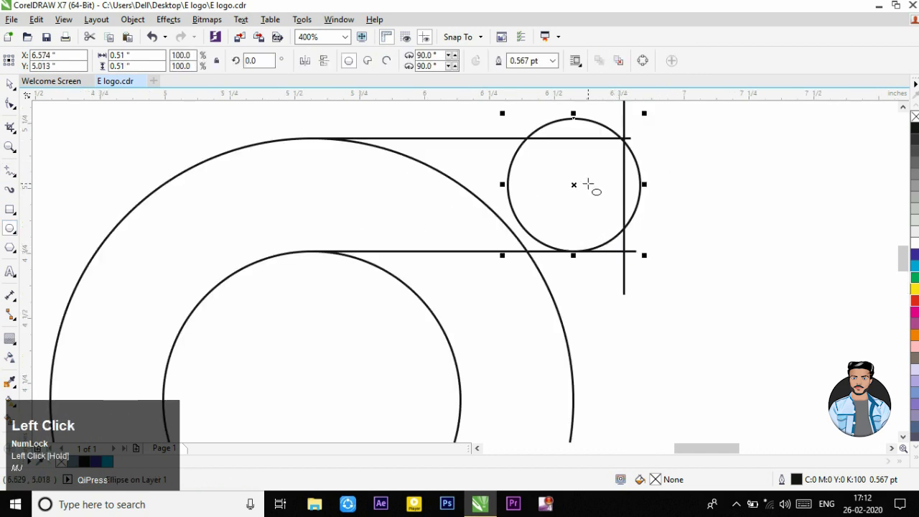
{"action": "left_click_drag", "start_coordinate": [574, 187], "coordinate": [557, 185]}
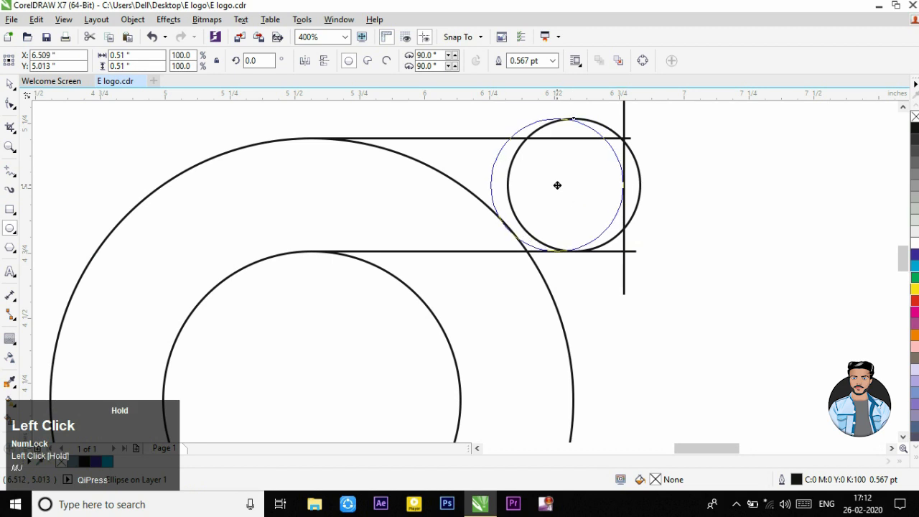
{"action": "left_click_drag", "start_coordinate": [557, 185], "coordinate": [558, 185]}
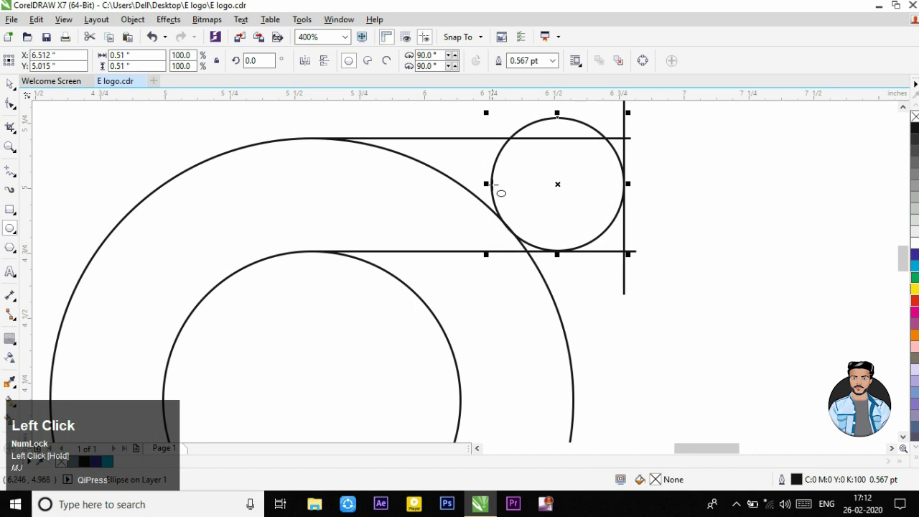
Step: Scale the small circle down to about 0.479 inches and nudge it to touch the vertical and lower horizontal lines
{"action": "left_click_drag", "start_coordinate": [486, 114], "coordinate": [494, 120]}
{"action": "left_click", "coordinate": [564, 188]}
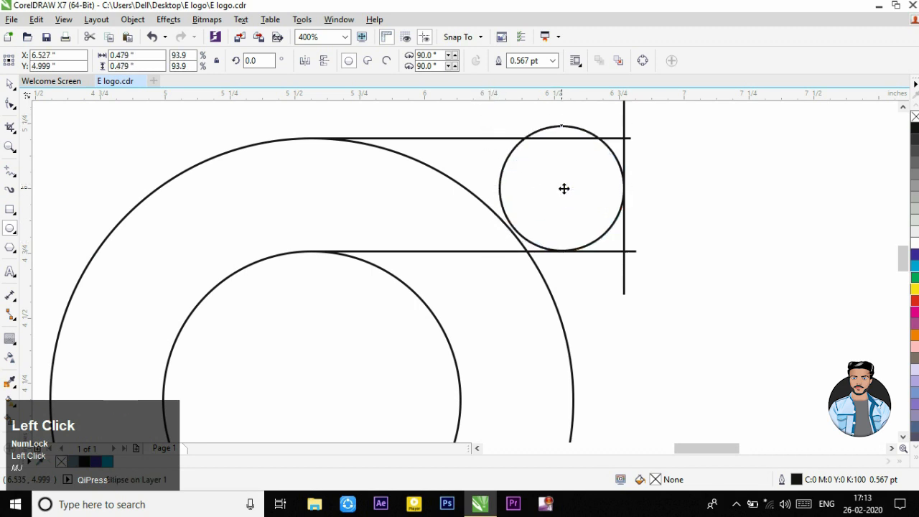
{"action": "left_click", "coordinate": [606, 276]}
{"action": "left_click", "coordinate": [9, 85]}
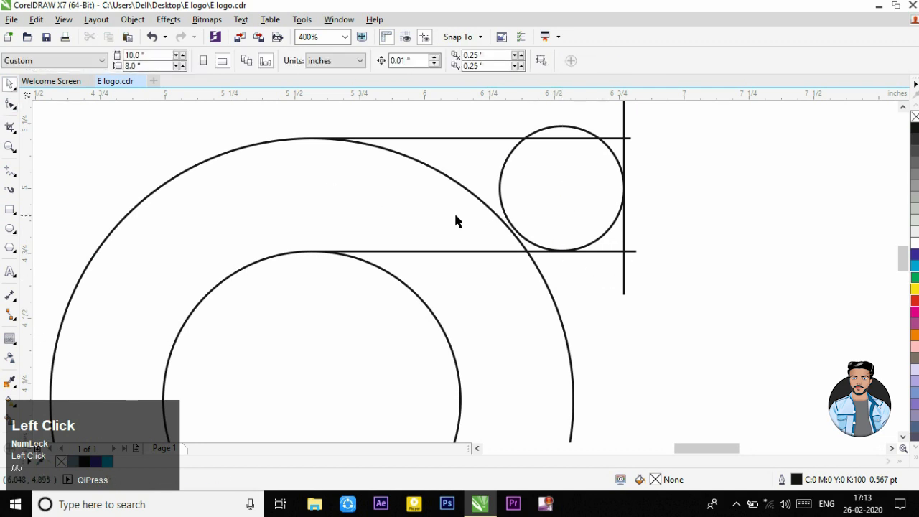
{"action": "scroll", "coordinate": [591, 253], "scroll_direction": "up", "scroll_amount": 2}
{"action": "left_click", "coordinate": [590, 238]}
{"action": "left_click_drag", "start_coordinate": [591, 237], "coordinate": [592, 235]}
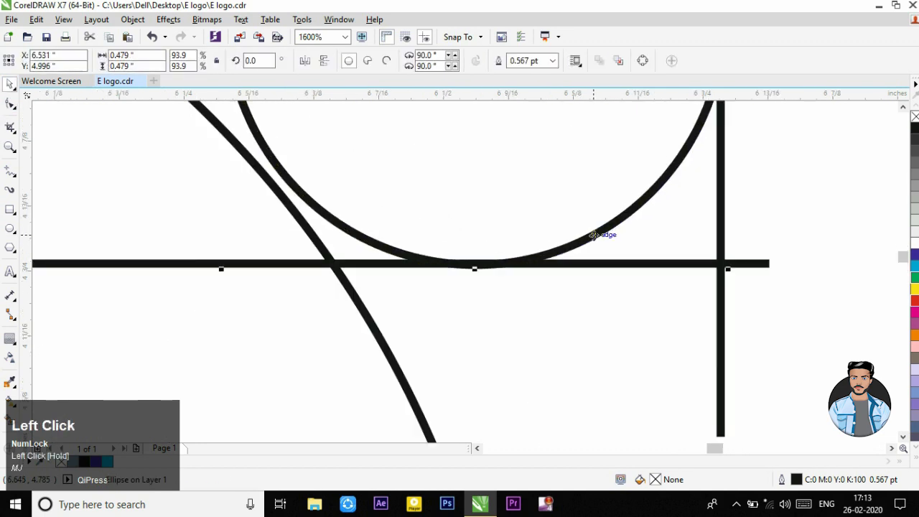
{"action": "scroll", "coordinate": [592, 234], "scroll_direction": "down", "scroll_amount": 3}
{"action": "scroll", "coordinate": [596, 236], "scroll_direction": "up", "scroll_amount": 1}
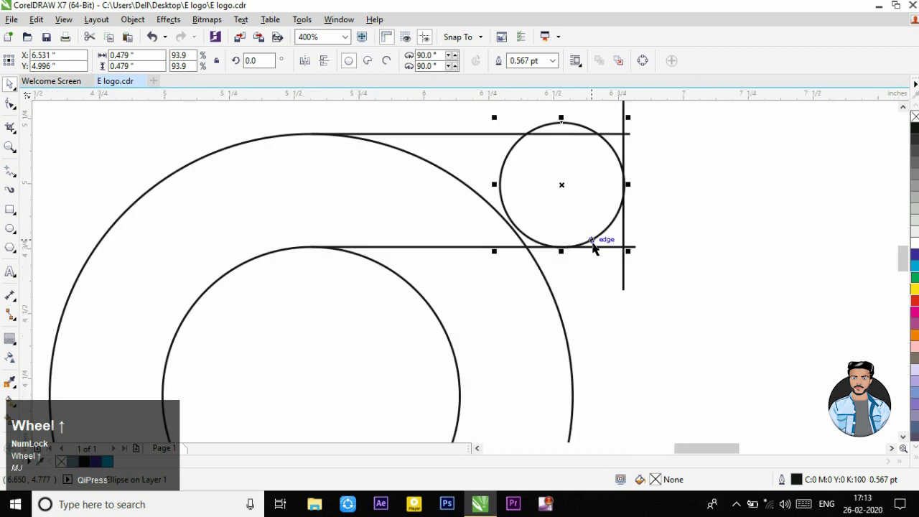
{"action": "left_click", "coordinate": [596, 255]}
Step: Group the three straight lines and the small circle
{"action": "scroll", "coordinate": [598, 253], "scroll_direction": "down", "scroll_amount": 1}
{"action": "scroll", "coordinate": [595, 201], "scroll_direction": "down", "scroll_amount": 1}
{"action": "scroll", "coordinate": [621, 147], "scroll_direction": "up", "scroll_amount": 1}
{"action": "scroll", "coordinate": [621, 147], "scroll_direction": "down", "scroll_amount": 1}
{"action": "scroll", "coordinate": [617, 138], "scroll_direction": "up", "scroll_amount": 1}
{"action": "left_click_drag", "start_coordinate": [650, 127], "coordinate": [424, 249]}
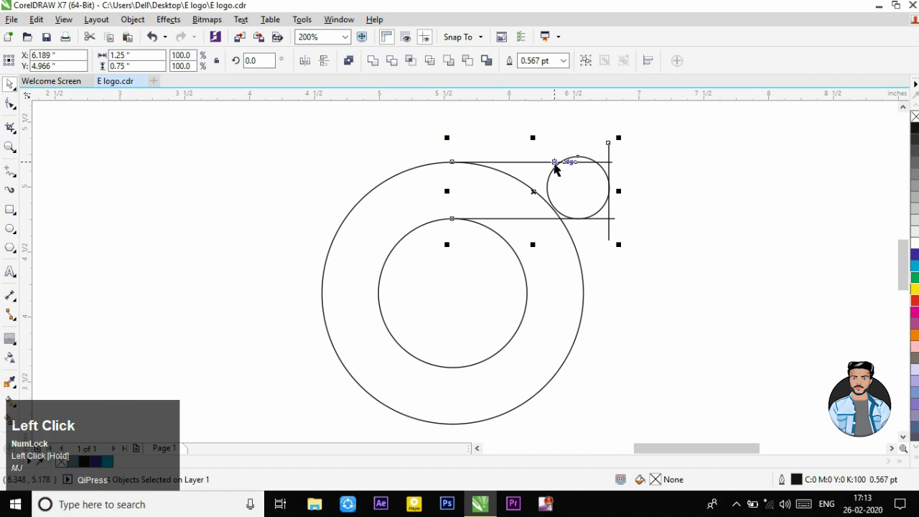
{"action": "right_click", "coordinate": [545, 189]}
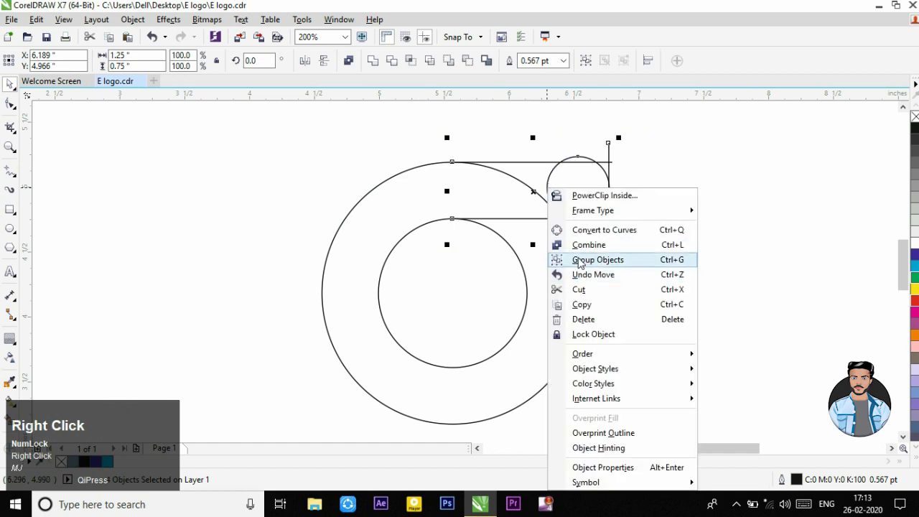
{"action": "left_click", "coordinate": [596, 260]}
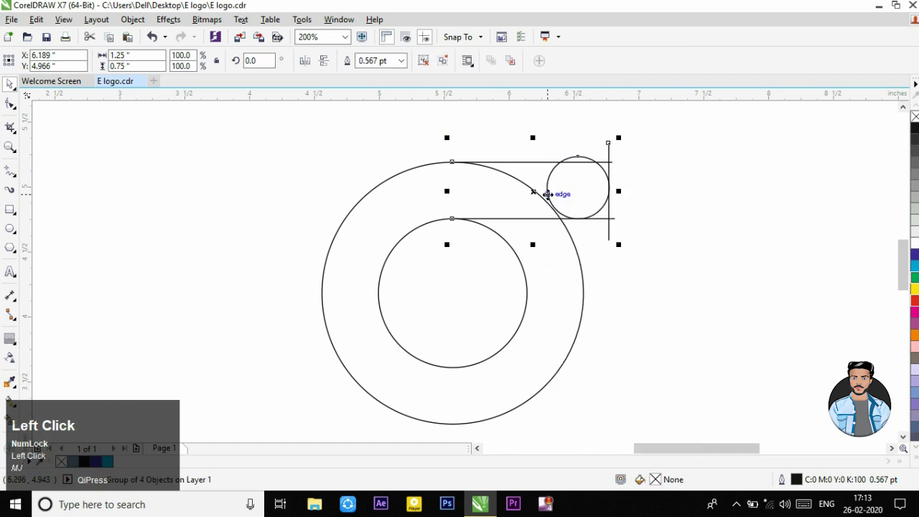
Step: Copy and paste the group, placing a vertically mirrored copy at the lower part of the two large circles
{"action": "right_click", "coordinate": [550, 180]}
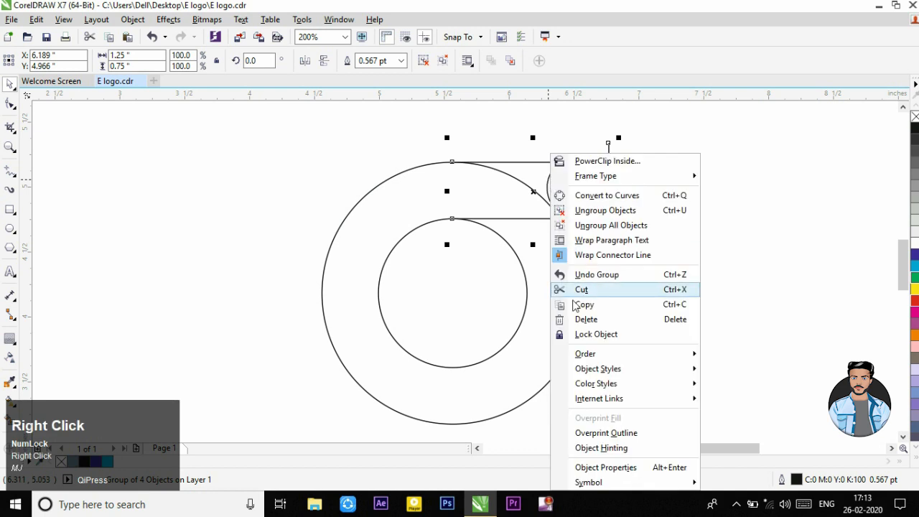
{"action": "left_click", "coordinate": [578, 305]}
{"action": "right_click", "coordinate": [696, 256]}
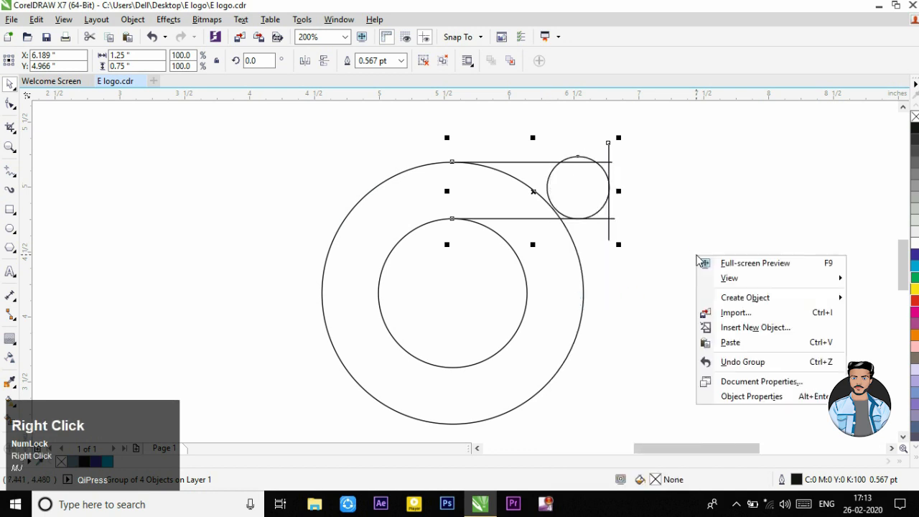
{"action": "left_click", "coordinate": [719, 342]}
{"action": "left_click_drag", "start_coordinate": [536, 192], "coordinate": [530, 396]}
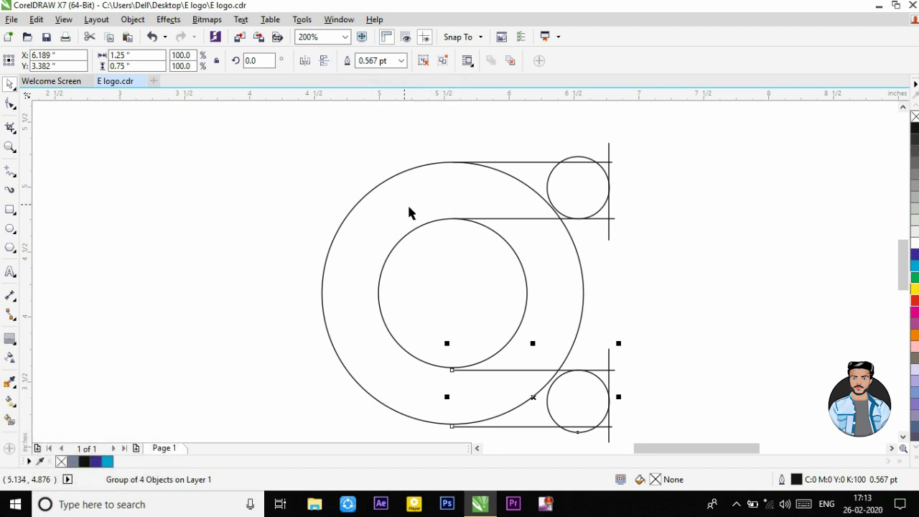
Step: Align the lower group's bottom line with the bottom quadrant of the outer circle
{"action": "scroll", "coordinate": [526, 291], "scroll_direction": "up", "scroll_amount": 3}
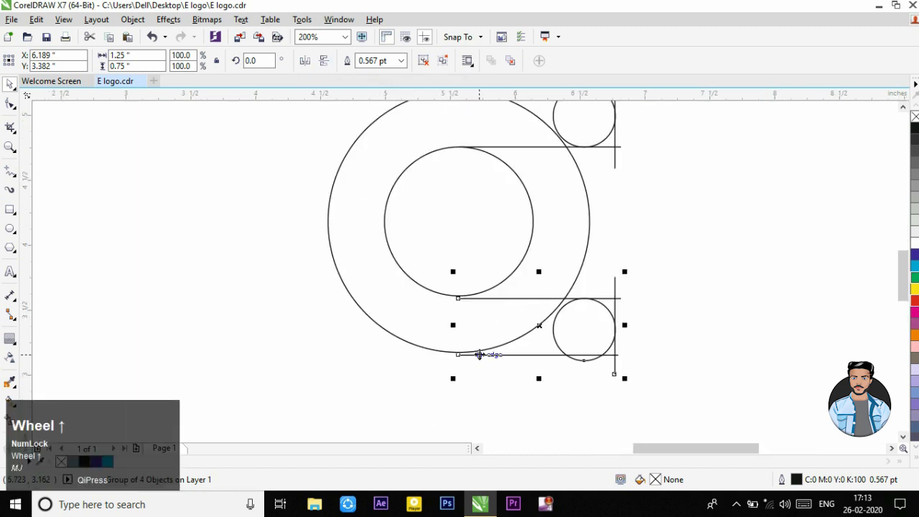
{"action": "scroll", "coordinate": [468, 357], "scroll_direction": "up", "scroll_amount": 2}
{"action": "left_click_drag", "start_coordinate": [467, 357], "coordinate": [466, 335]}
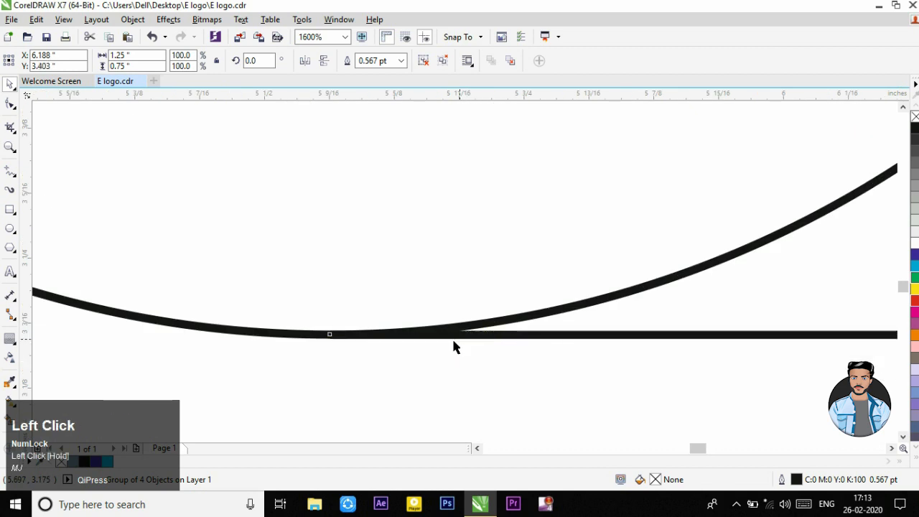
{"action": "scroll", "coordinate": [447, 349], "scroll_direction": "down", "scroll_amount": 6}
{"action": "scroll", "coordinate": [468, 263], "scroll_direction": "up", "scroll_amount": 2}
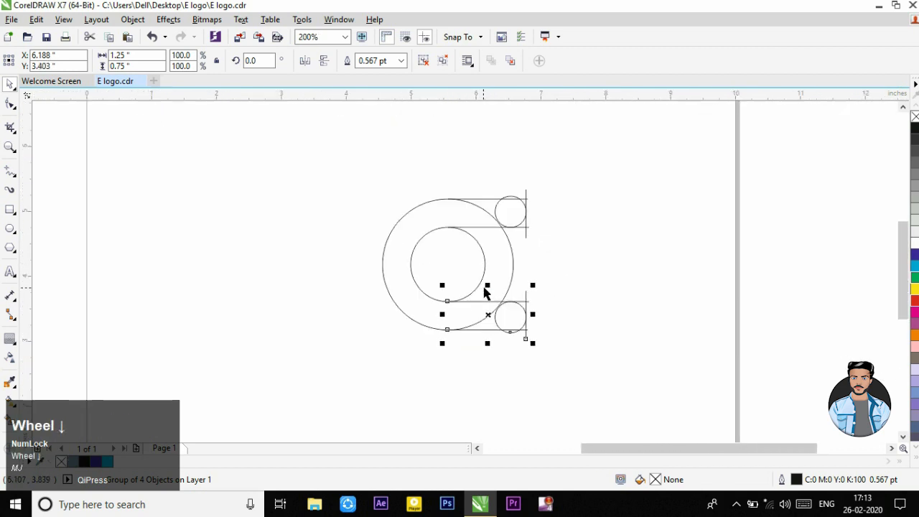
Step: Place another copy of the upper group midway between the upper and lower groups, vertically centred on the large circles
{"action": "scroll", "coordinate": [486, 215], "scroll_direction": "up", "scroll_amount": 1}
{"action": "left_click", "coordinate": [426, 136]}
{"action": "left_click_drag", "start_coordinate": [373, 140], "coordinate": [600, 262]}
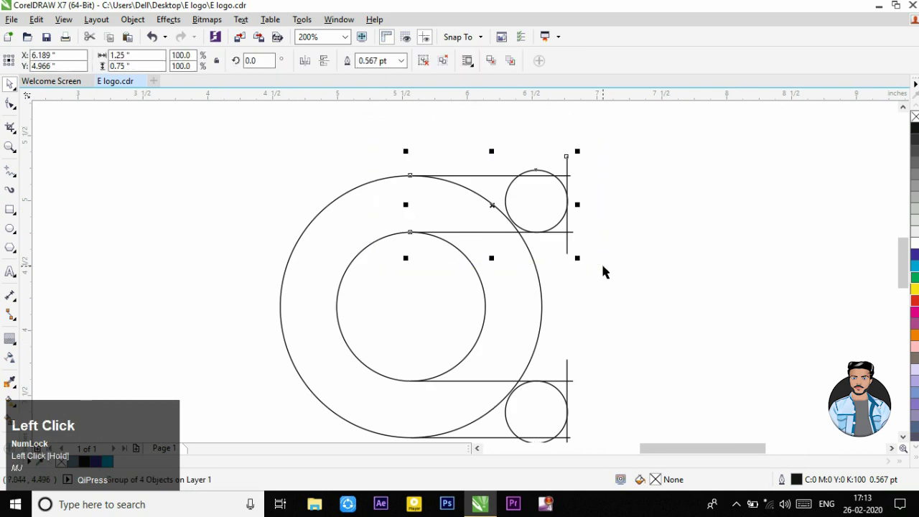
{"action": "left_click", "coordinate": [495, 207]}
{"action": "left_click_drag", "start_coordinate": [494, 207], "coordinate": [494, 310]}
{"action": "left_click", "coordinate": [622, 308]}
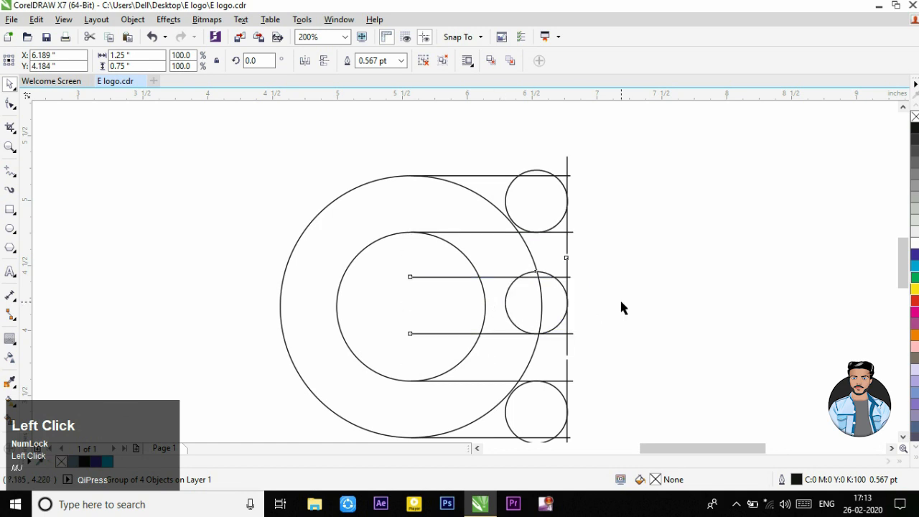
Step: Ungroup all objects in the middle group
{"action": "left_click", "coordinate": [509, 295]}
{"action": "right_click", "coordinate": [509, 291]}
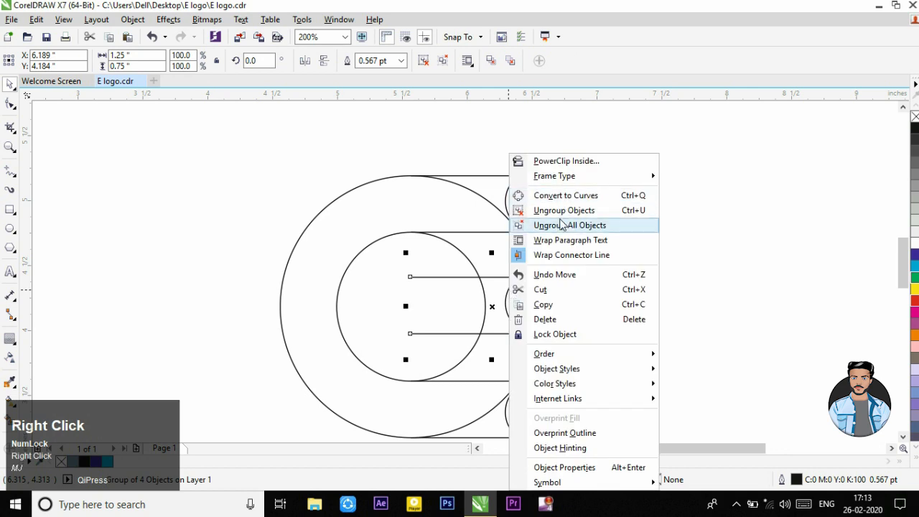
{"action": "left_click", "coordinate": [575, 222]}
{"action": "left_click", "coordinate": [649, 253]}
Step: Place a copy of the middle group's small circle inside the inner large circle, at the left ends of the middle lines
{"action": "left_click", "coordinate": [507, 309]}
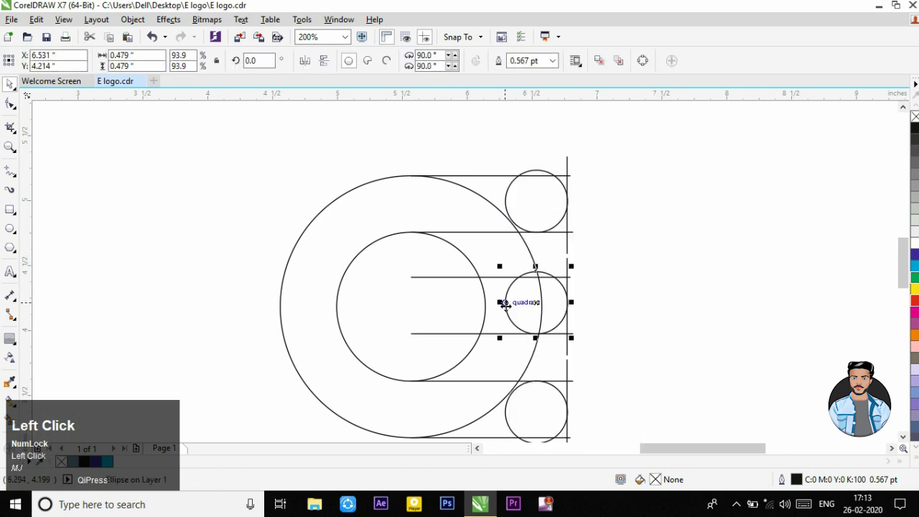
{"action": "scroll", "coordinate": [417, 343], "scroll_direction": "up", "scroll_amount": 1}
{"action": "left_click_drag", "start_coordinate": [656, 263], "coordinate": [382, 269]}
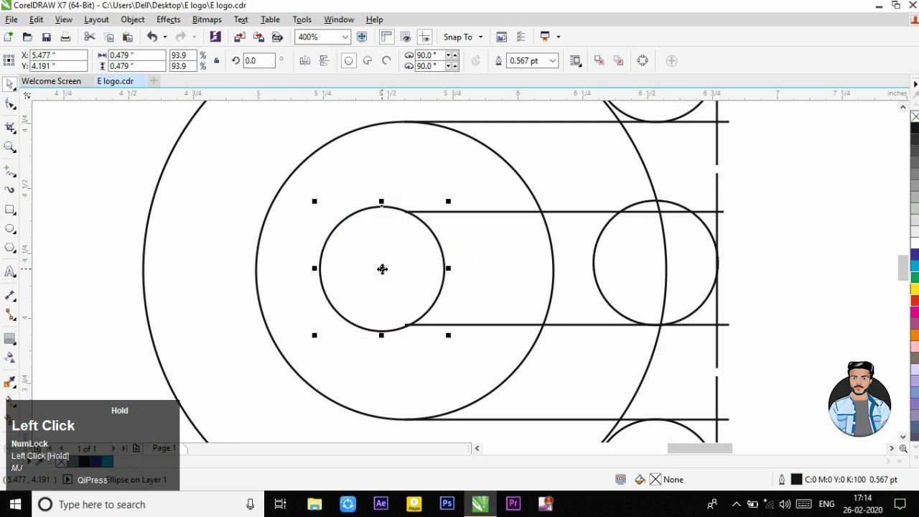
{"action": "scroll", "coordinate": [429, 266], "scroll_direction": "down", "scroll_amount": 1}
{"action": "left_click", "coordinate": [672, 232]}
{"action": "scroll", "coordinate": [673, 232], "scroll_direction": "down", "scroll_amount": 1}
{"action": "left_click", "coordinate": [413, 200]}
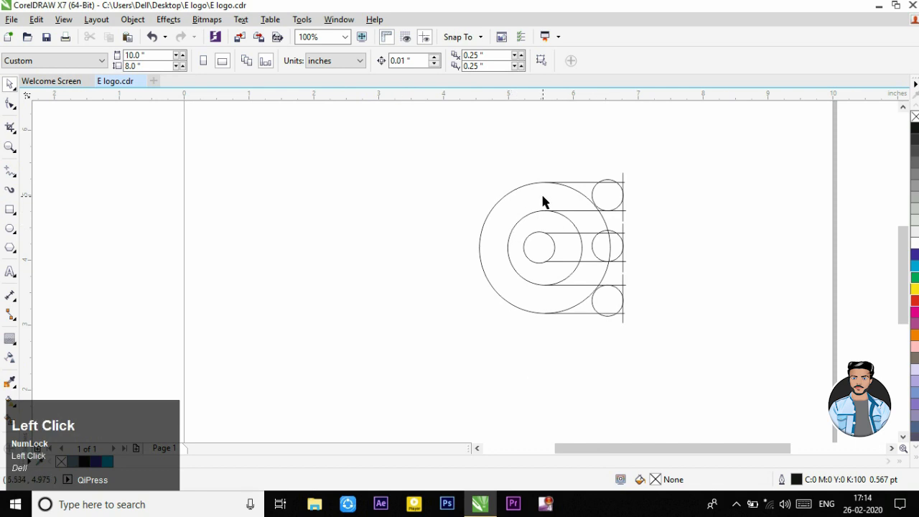
Step: Smart-fill the C-shaped area between the outer and inner large circles with blue-grey C:40 M:20 Y:0 K:40
{"action": "left_click", "coordinate": [10, 422]}
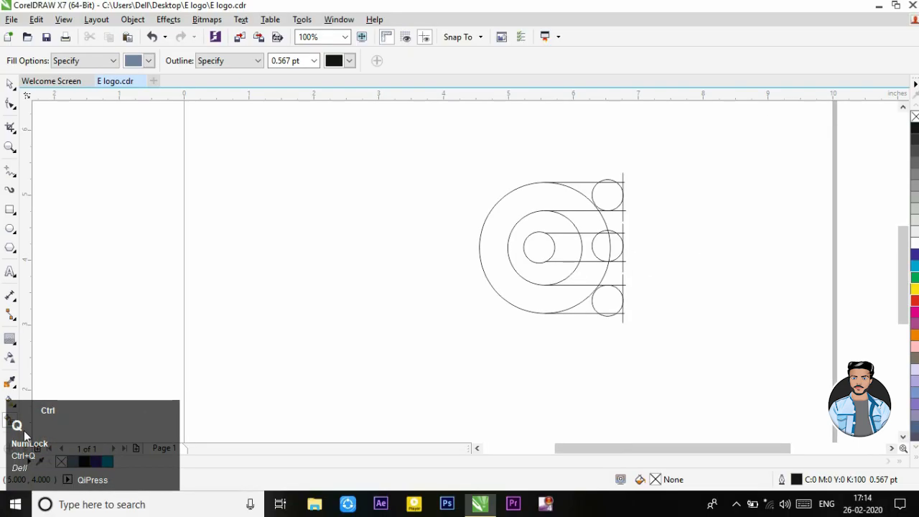
{"action": "left_click", "coordinate": [12, 425]}
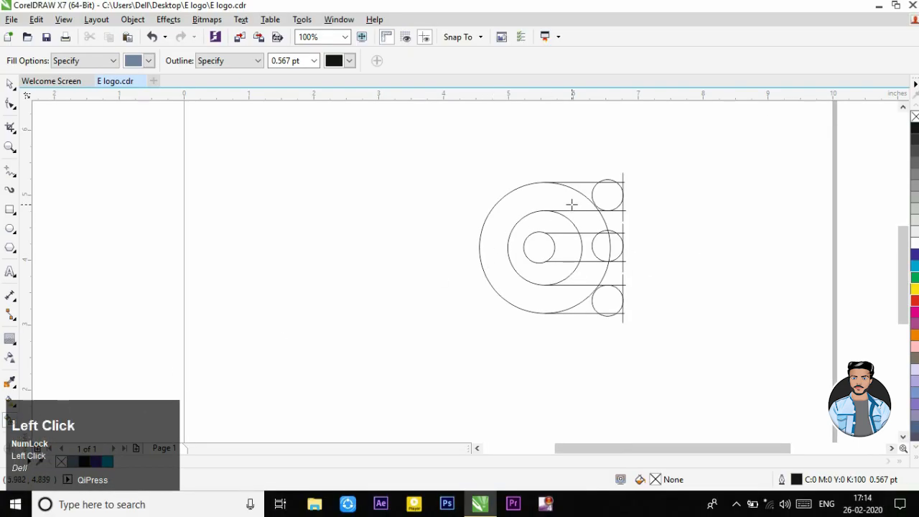
{"action": "scroll", "coordinate": [571, 205], "scroll_direction": "up", "scroll_amount": 2}
{"action": "left_click", "coordinate": [544, 194]}
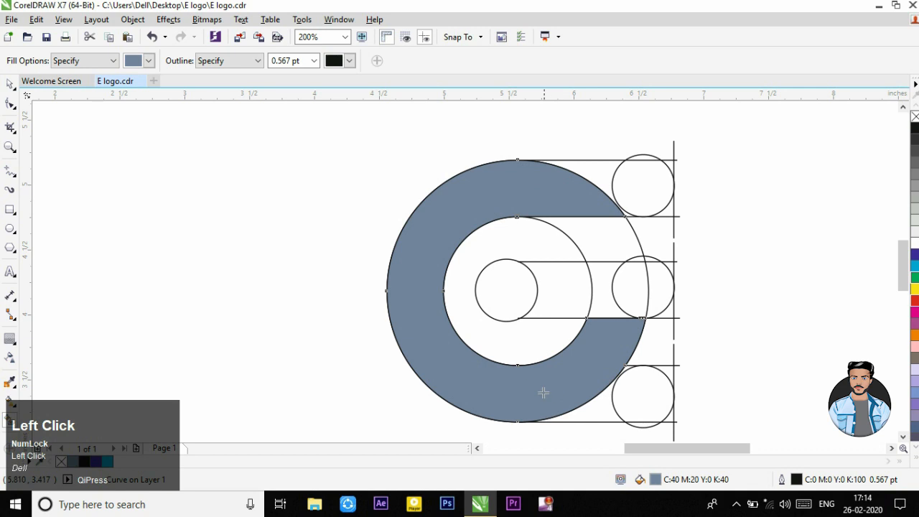
Step: Try to smart-fill the area beside the lower end circle, and undo both that fill and the earlier C-shaped fill
{"action": "left_click", "coordinate": [634, 407]}
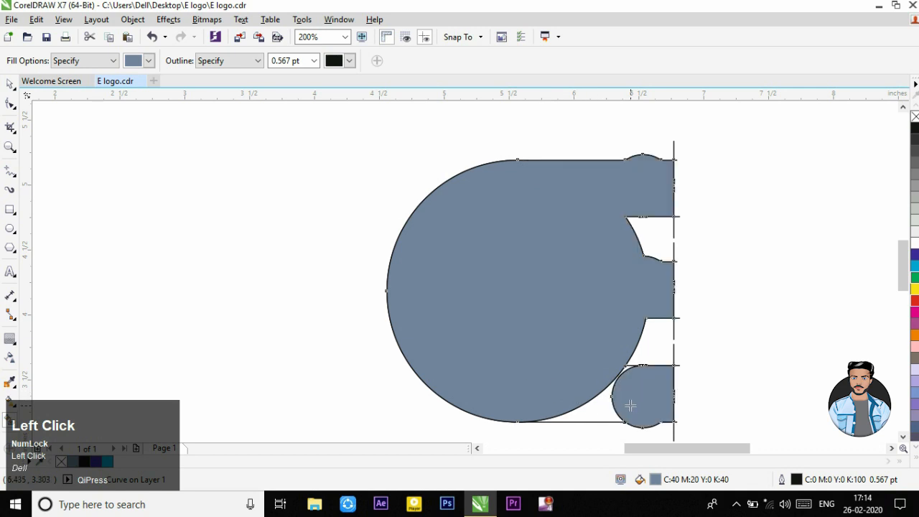
{"action": "key", "text": "ctrl+z"}
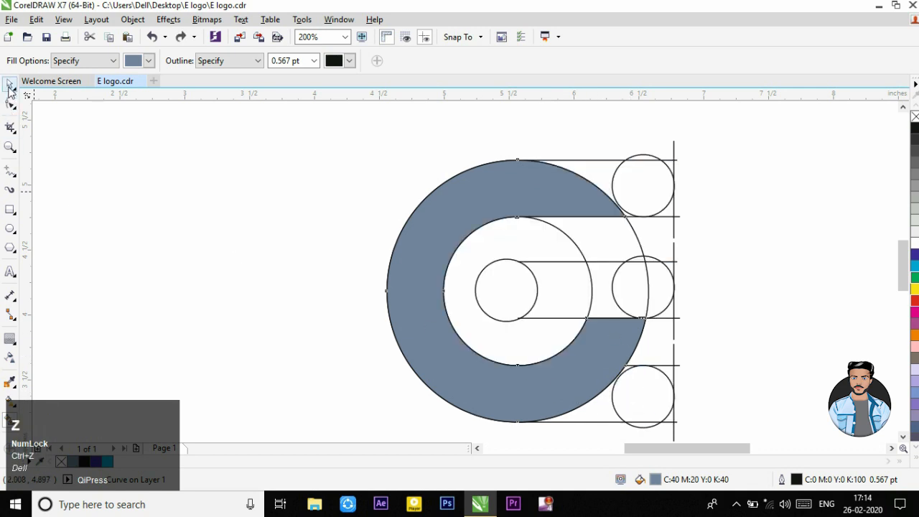
{"action": "left_click", "coordinate": [10, 84]}
{"action": "key", "text": "ctrl+z"}
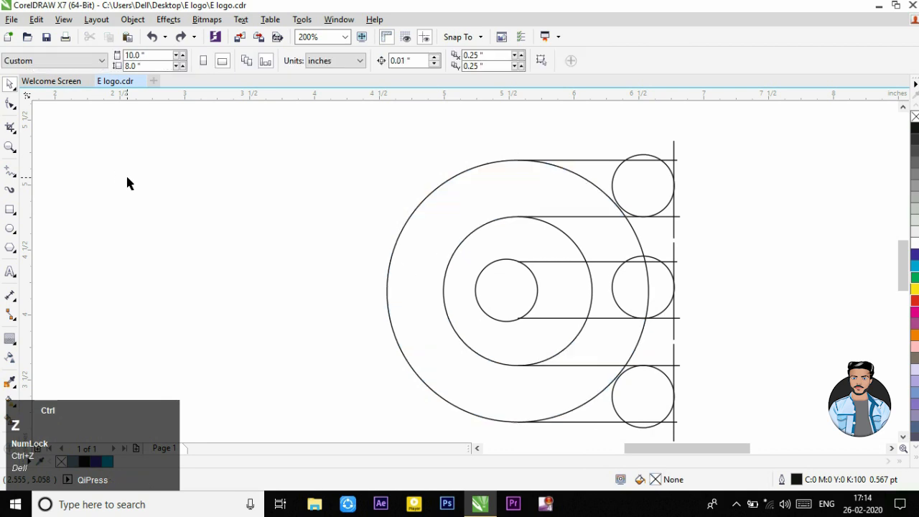
Step: Nudge the lower group of lines and end circle so its upper line starts at the inner large circle's lowest point
{"action": "left_click", "coordinate": [529, 409]}
{"action": "scroll", "coordinate": [530, 410], "scroll_direction": "up", "scroll_amount": 3}
{"action": "scroll", "coordinate": [540, 332], "scroll_direction": "up", "scroll_amount": 1}
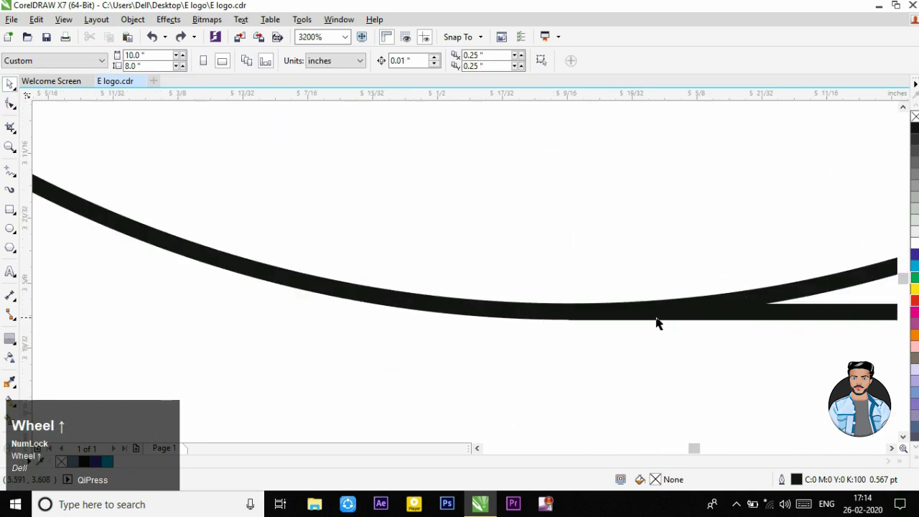
{"action": "left_click", "coordinate": [698, 313]}
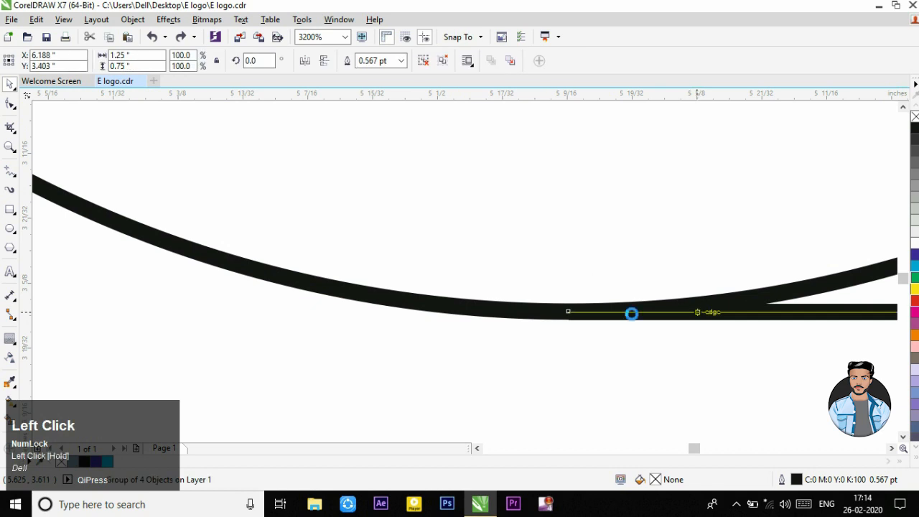
{"action": "scroll", "coordinate": [575, 316], "scroll_direction": "up", "scroll_amount": 1}
{"action": "left_click_drag", "start_coordinate": [595, 314], "coordinate": [595, 308]}
Step: Adjust the lower group's height so its lower line meets the outer large circle's lowest point
{"action": "scroll", "coordinate": [594, 308], "scroll_direction": "down", "scroll_amount": 1}
{"action": "scroll", "coordinate": [594, 307], "scroll_direction": "down", "scroll_amount": 3}
{"action": "scroll", "coordinate": [587, 399], "scroll_direction": "up", "scroll_amount": 5}
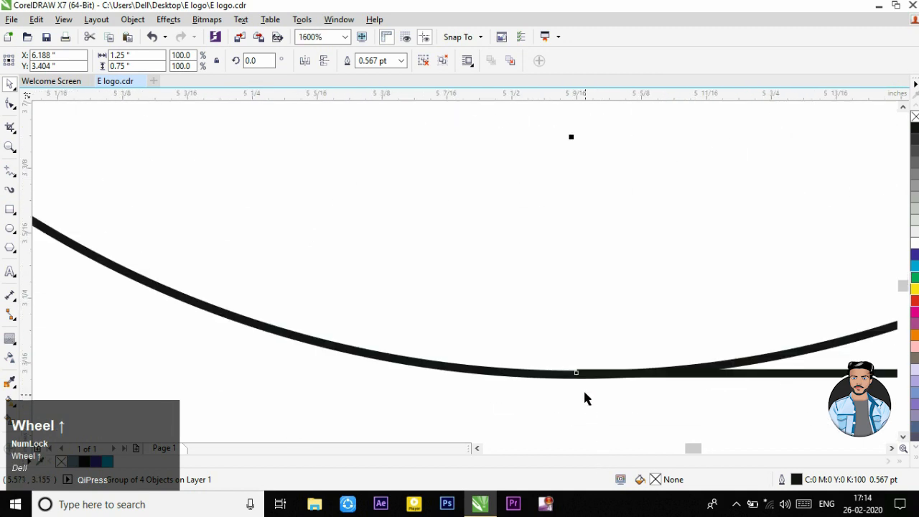
{"action": "left_click", "coordinate": [577, 353]}
{"action": "left_click_drag", "start_coordinate": [578, 353], "coordinate": [578, 361]}
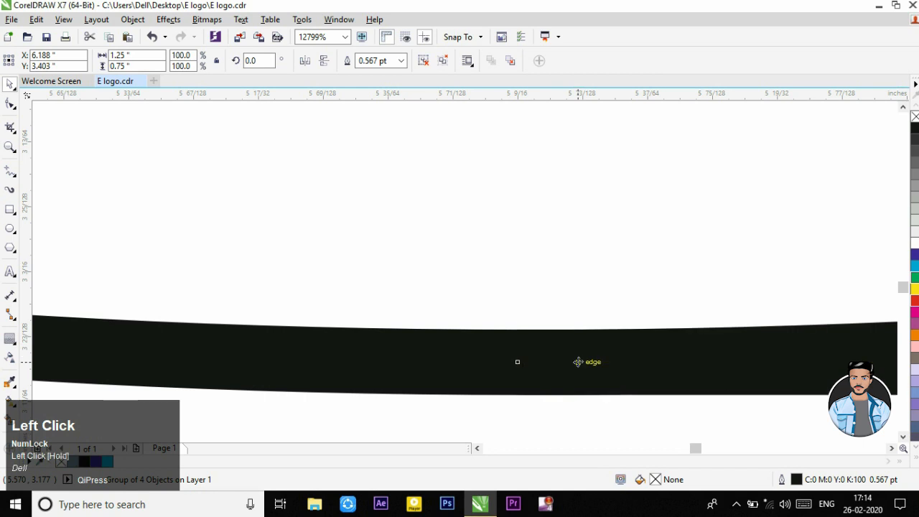
{"action": "scroll", "coordinate": [578, 361], "scroll_direction": "down", "scroll_amount": 6}
{"action": "left_click", "coordinate": [577, 361]}
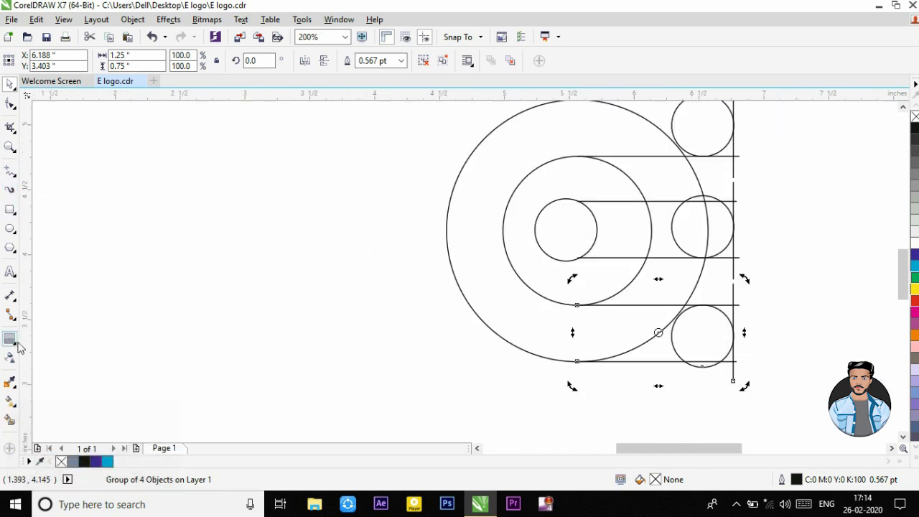
Step: Smart-fill the C-shaped area and the whole middle bar, including its two small circles, with blue-grey C:40 M:20 Y:0 K:40
{"action": "left_click", "coordinate": [9, 421]}
{"action": "left_click", "coordinate": [519, 325]}
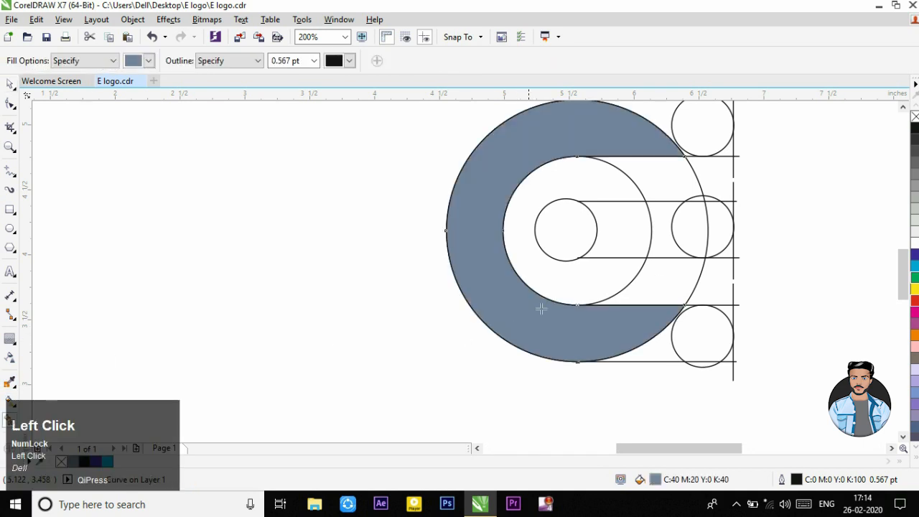
{"action": "left_click", "coordinate": [611, 238]}
{"action": "left_click", "coordinate": [659, 227]}
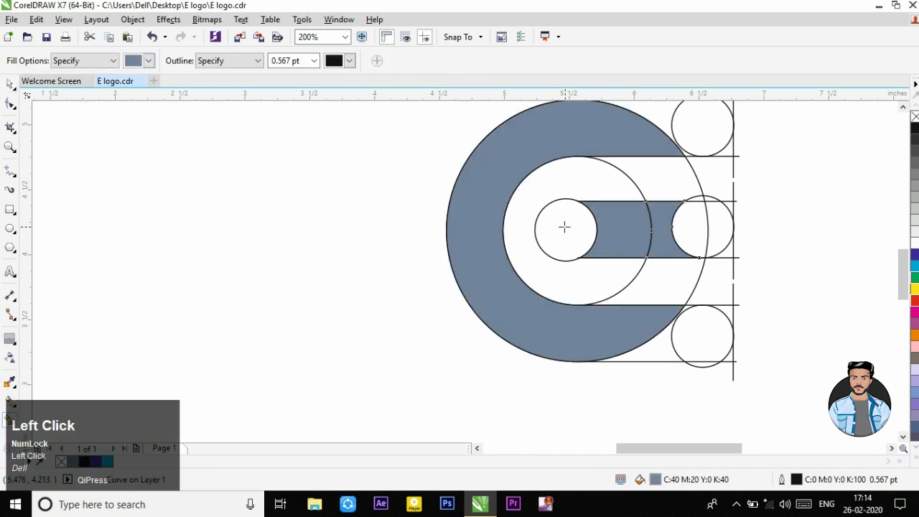
{"action": "left_click", "coordinate": [572, 228]}
{"action": "left_click", "coordinate": [693, 226]}
{"action": "left_click", "coordinate": [715, 228]}
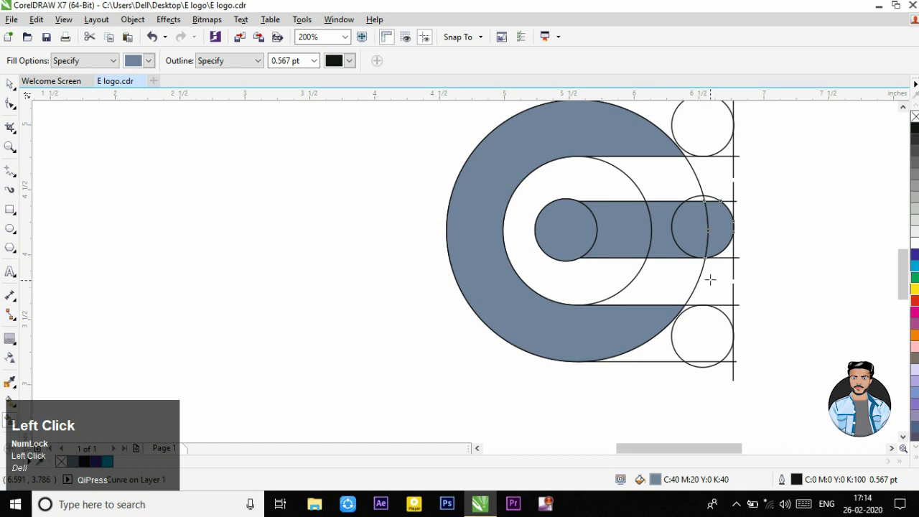
Step: Smart-fill the lower and upper end circles and the gaps joining them to the C-shape with the same blue-grey
{"action": "left_click", "coordinate": [711, 342]}
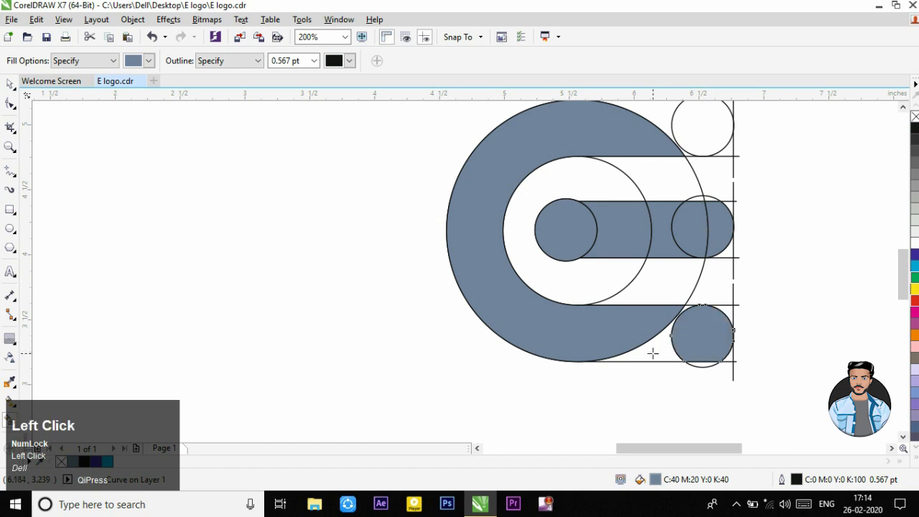
{"action": "left_click", "coordinate": [652, 353]}
{"action": "scroll", "coordinate": [662, 307], "scroll_direction": "down", "scroll_amount": 1}
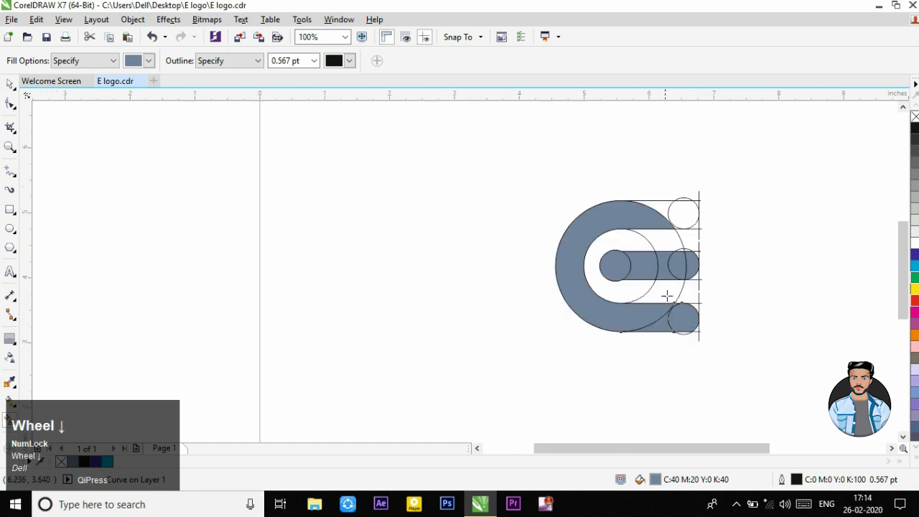
{"action": "scroll", "coordinate": [682, 262], "scroll_direction": "up", "scroll_amount": 1}
{"action": "left_click", "coordinate": [679, 185]}
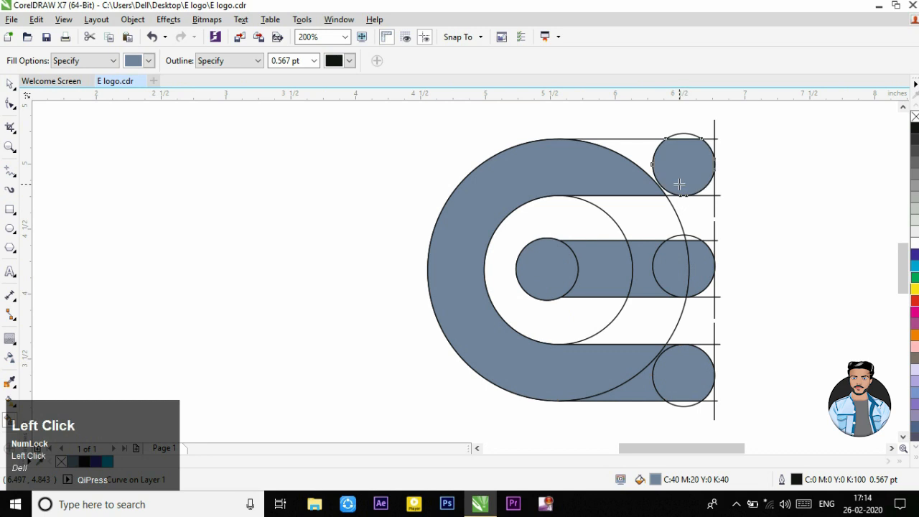
{"action": "left_click", "coordinate": [641, 156]}
{"action": "scroll", "coordinate": [659, 245], "scroll_direction": "down", "scroll_amount": 1}
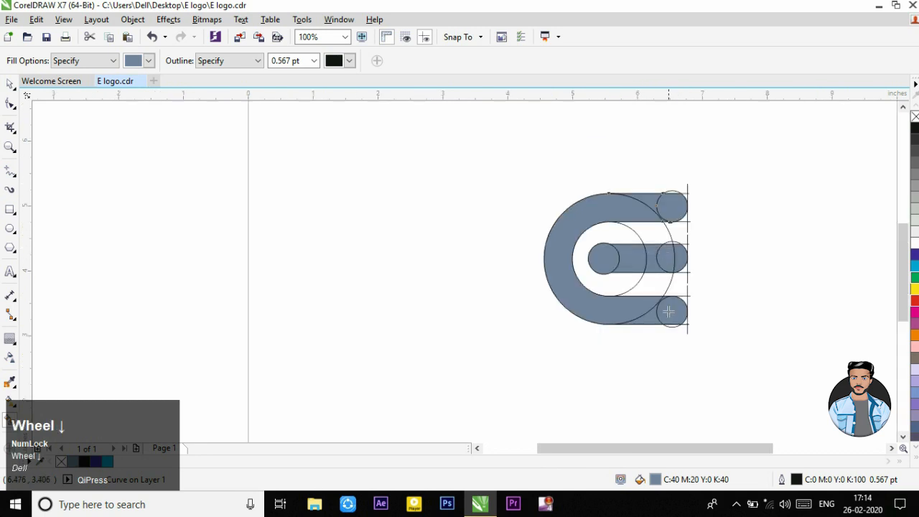
{"action": "scroll", "coordinate": [660, 239], "scroll_direction": "up", "scroll_amount": 1}
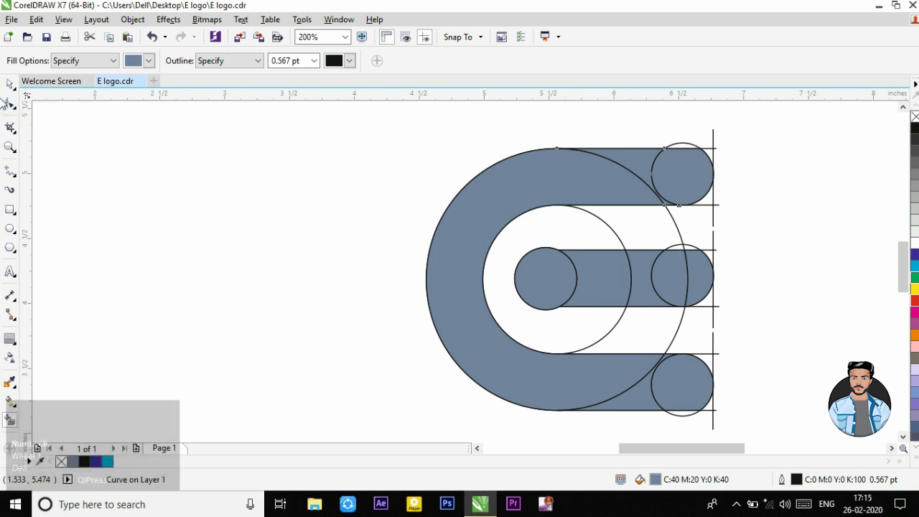
Step: Delete the blue-grey fill shape from the small circle inside the inner large circle
{"action": "left_click", "coordinate": [10, 84]}
{"action": "left_click", "coordinate": [166, 194]}
{"action": "left_click", "coordinate": [552, 286]}
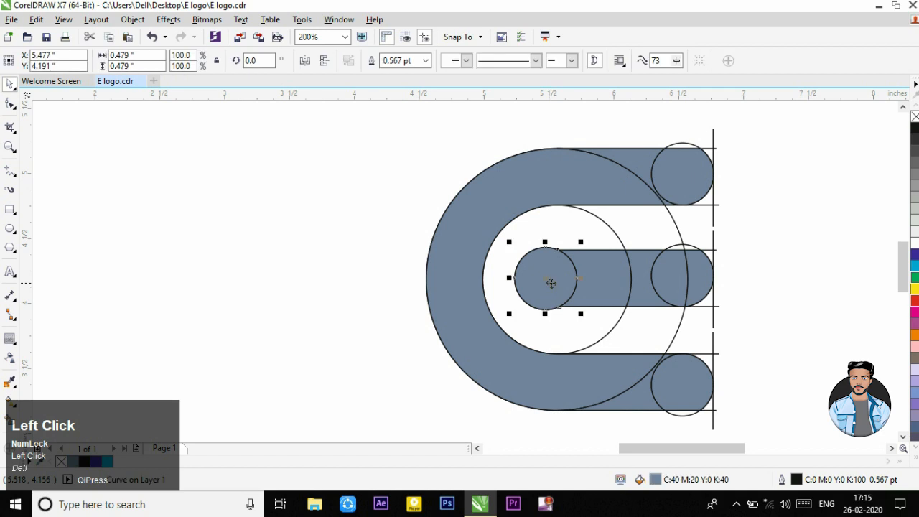
{"action": "key", "text": "Delete"}
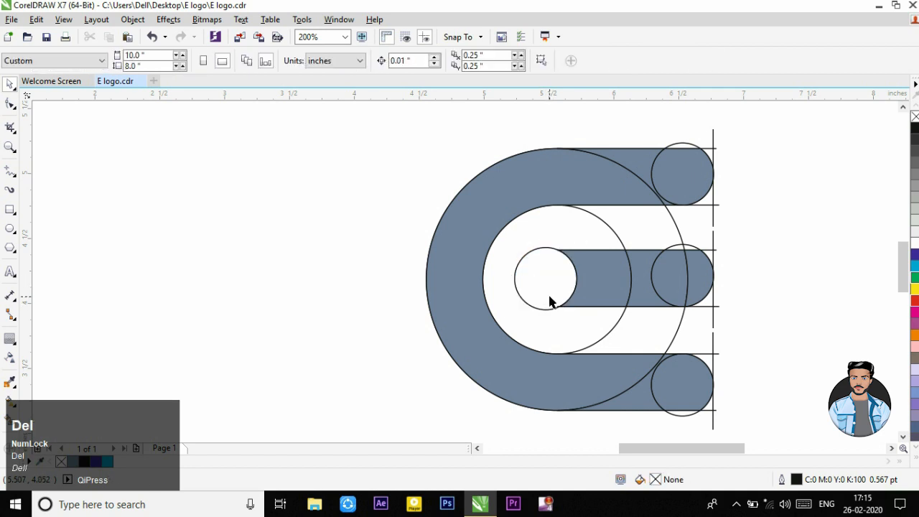
Step: Shrink the small inner circle to 0.424 inches and centre it vertically between the middle bar's lines, leaving a gap beside the bar
{"action": "scroll", "coordinate": [540, 256], "scroll_direction": "up", "scroll_amount": 2}
{"action": "left_click", "coordinate": [581, 310]}
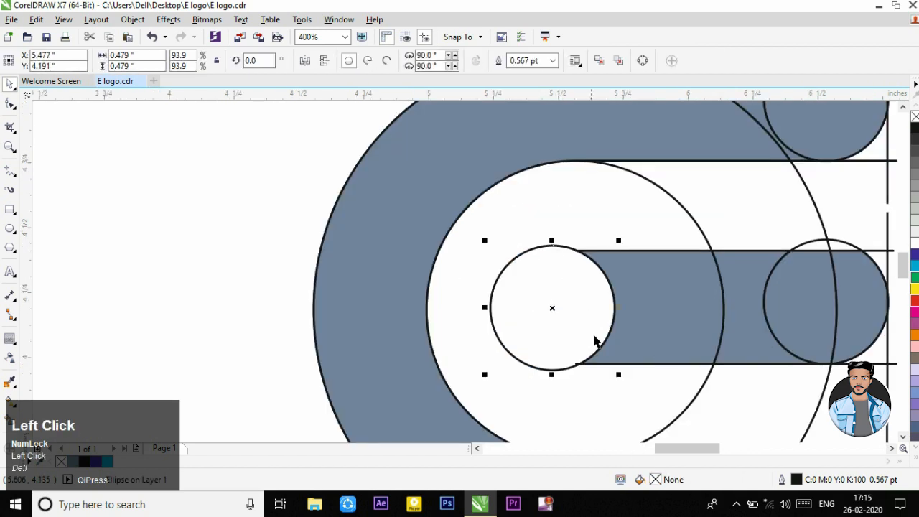
{"action": "left_click_drag", "start_coordinate": [619, 375], "coordinate": [604, 359]}
{"action": "left_click_drag", "start_coordinate": [545, 302], "coordinate": [546, 305]}
{"action": "scroll", "coordinate": [550, 308], "scroll_direction": "up", "scroll_amount": 1}
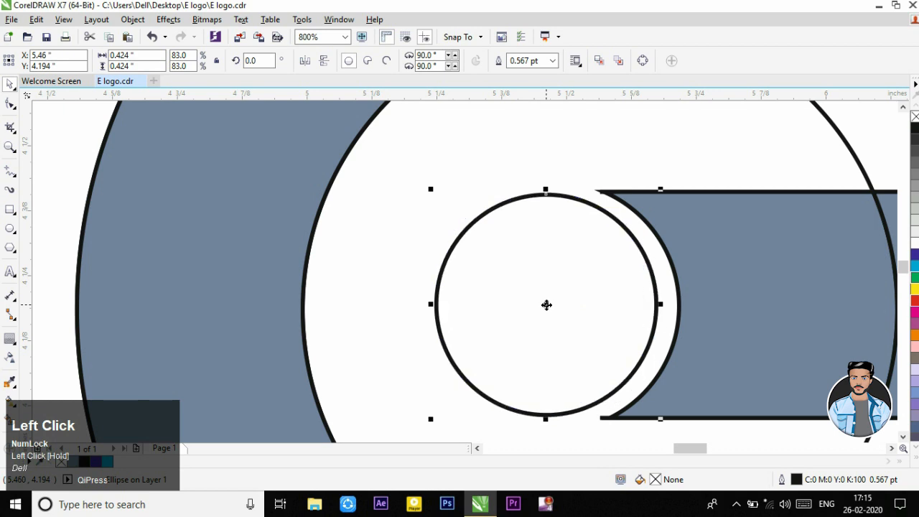
{"action": "scroll", "coordinate": [546, 304], "scroll_direction": "down", "scroll_amount": 1}
Step: Smart-fill the shrunken small circle with the same blue-grey
{"action": "left_click", "coordinate": [5, 424]}
{"action": "left_click", "coordinate": [537, 322]}
{"action": "scroll", "coordinate": [532, 302], "scroll_direction": "down", "scroll_amount": 2}
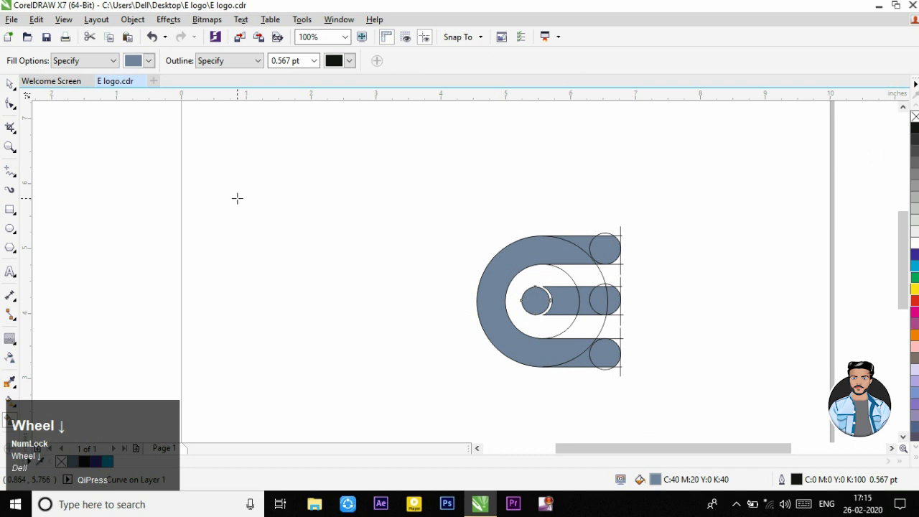
Step: Weld the filled C-shape, the upper arm segment and the upper end circle into one shape
{"action": "left_click", "coordinate": [10, 84]}
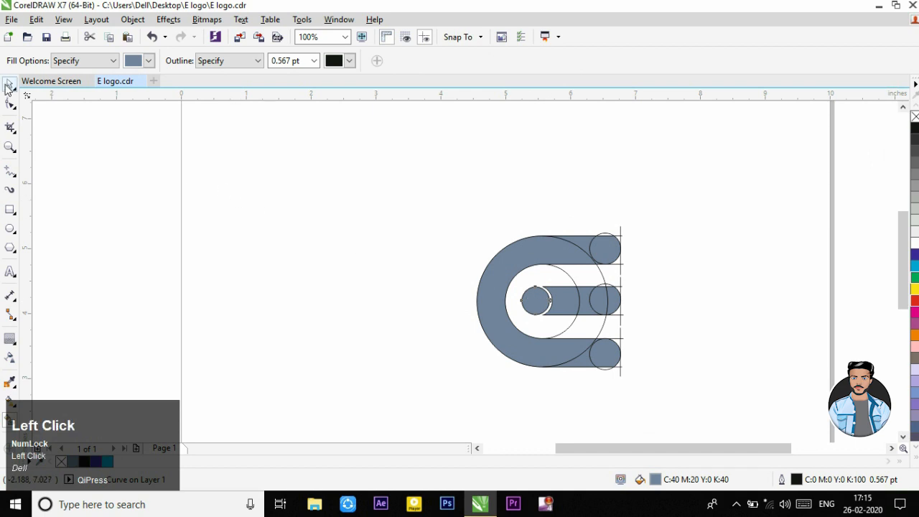
{"action": "left_click", "coordinate": [518, 260]}
{"action": "scroll", "coordinate": [568, 248], "scroll_direction": "up", "scroll_amount": 1}
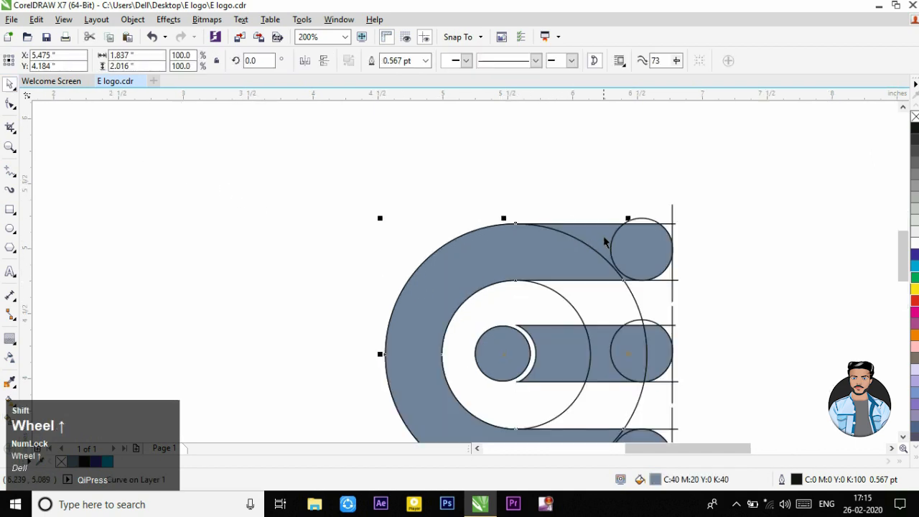
{"action": "left_click", "coordinate": [607, 241], "text": "shift"}
{"action": "left_click", "coordinate": [375, 62]}
{"action": "left_click", "coordinate": [537, 178]}
{"action": "left_click", "coordinate": [637, 254]}
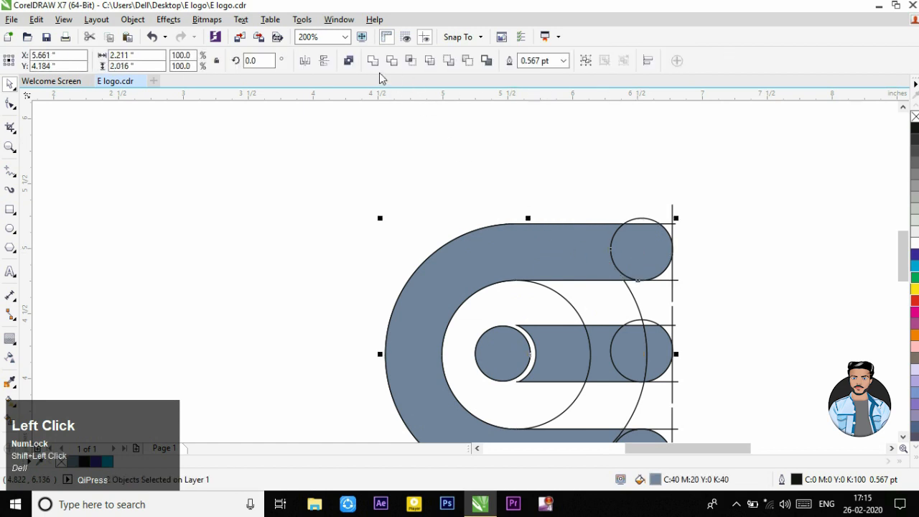
{"action": "left_click", "coordinate": [416, 139]}
Step: Weld the two filled middle bar segments on either side of the inner large circle's outline
{"action": "scroll", "coordinate": [583, 230], "scroll_direction": "down", "scroll_amount": 1}
{"action": "scroll", "coordinate": [607, 300], "scroll_direction": "up", "scroll_amount": 1}
{"action": "left_click", "coordinate": [537, 287]}
{"action": "left_click", "coordinate": [608, 287], "text": "shift"}
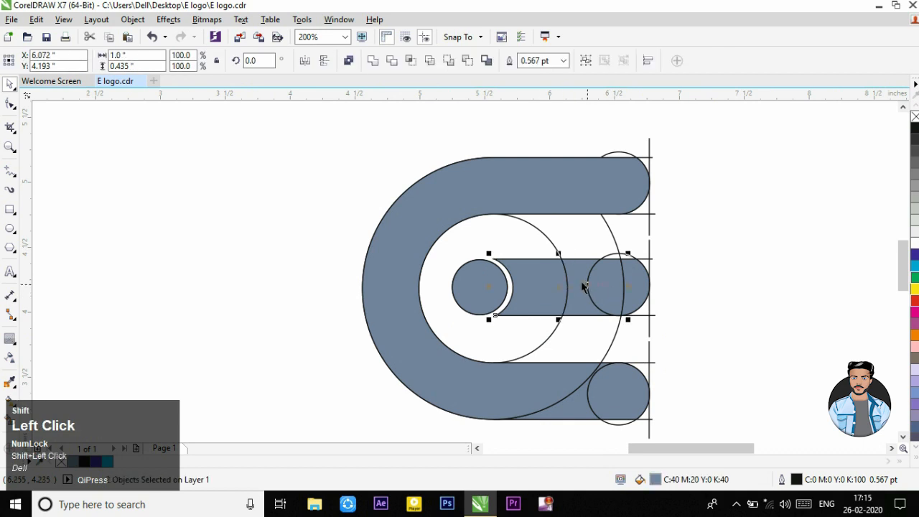
{"action": "left_click", "coordinate": [583, 284], "text": "shift"}
{"action": "left_click", "coordinate": [390, 164]}
{"action": "left_click", "coordinate": [555, 273]}
{"action": "left_click", "coordinate": [581, 271], "text": "shift"}
{"action": "left_click", "coordinate": [372, 62]}
{"action": "left_click", "coordinate": [374, 131]}
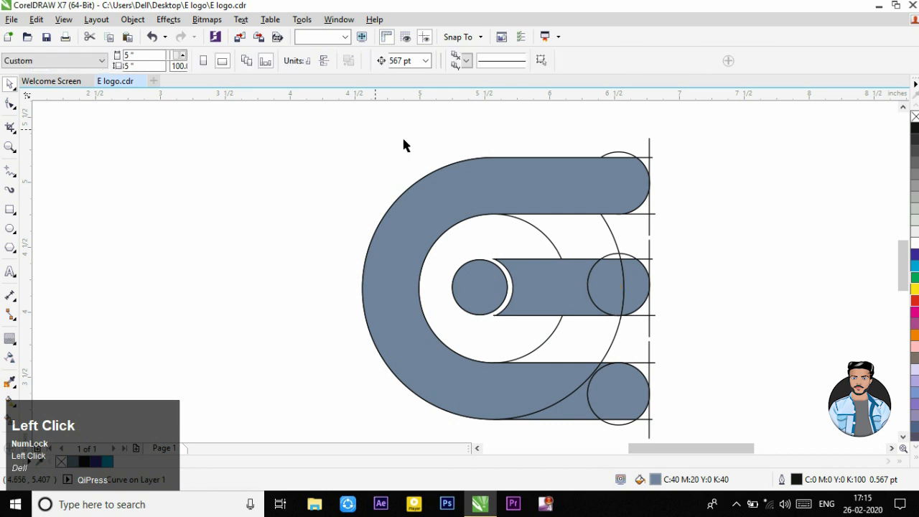
Step: Weld the middle bar with both filled parts of its right end circle
{"action": "left_click", "coordinate": [603, 285]}
{"action": "left_click", "coordinate": [562, 286], "text": "shift"}
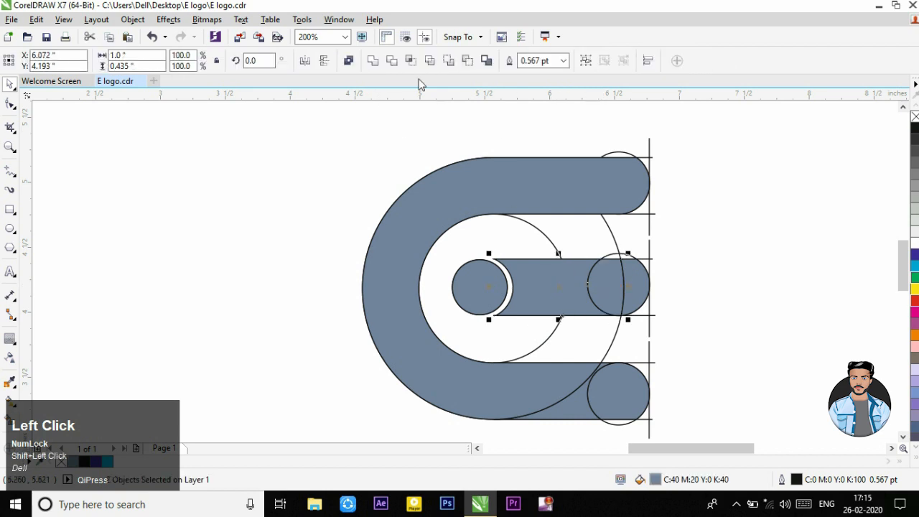
{"action": "left_click", "coordinate": [375, 63]}
{"action": "left_click", "coordinate": [402, 123]}
{"action": "left_click", "coordinate": [636, 287]}
{"action": "left_click", "coordinate": [567, 283], "text": "shift"}
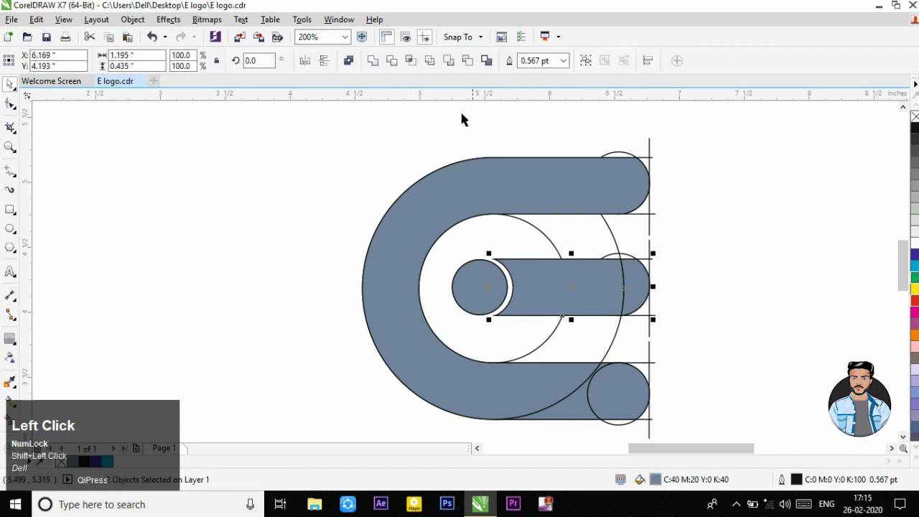
{"action": "left_click", "coordinate": [372, 61]}
{"action": "left_click", "coordinate": [355, 136]}
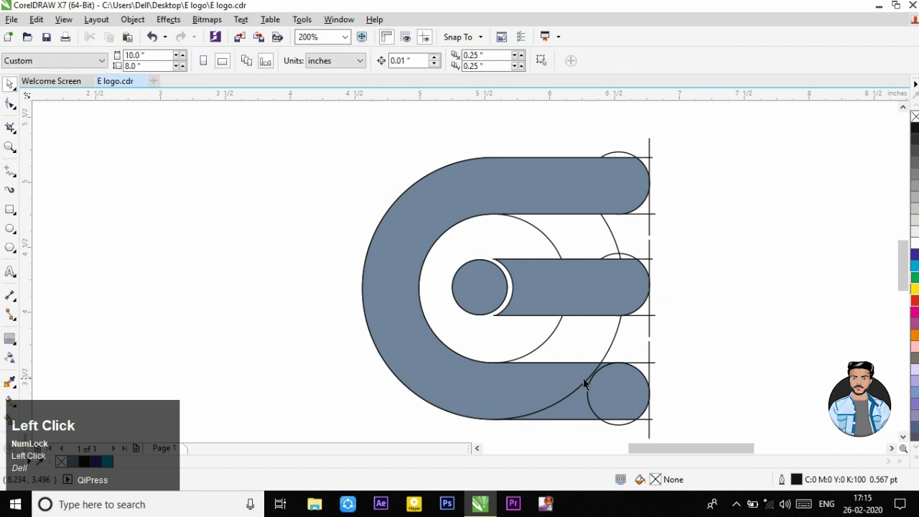
Step: Weld the lower arm segment with the lower end circle, and weld that arm onto the C-shape
{"action": "left_click", "coordinate": [614, 399]}
{"action": "left_click", "coordinate": [567, 406], "text": "shift"}
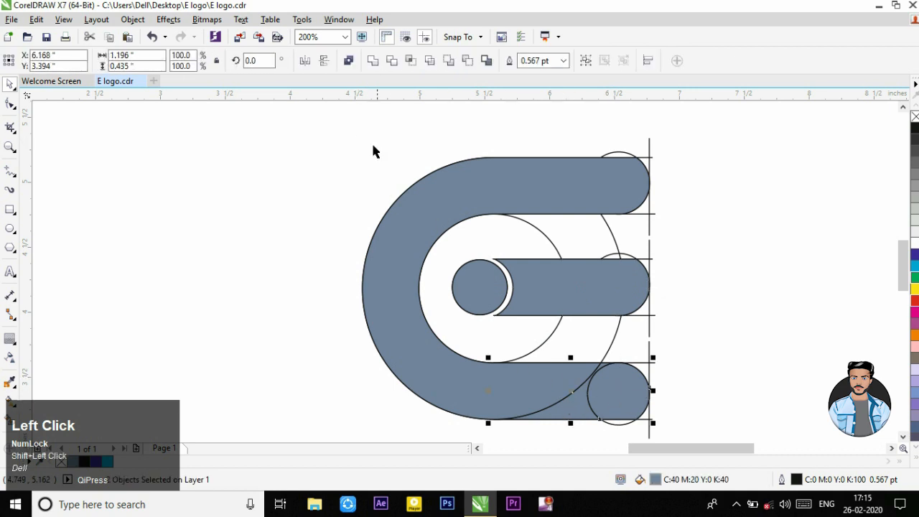
{"action": "left_click", "coordinate": [372, 62]}
{"action": "left_click", "coordinate": [460, 345]}
{"action": "left_click", "coordinate": [508, 382]}
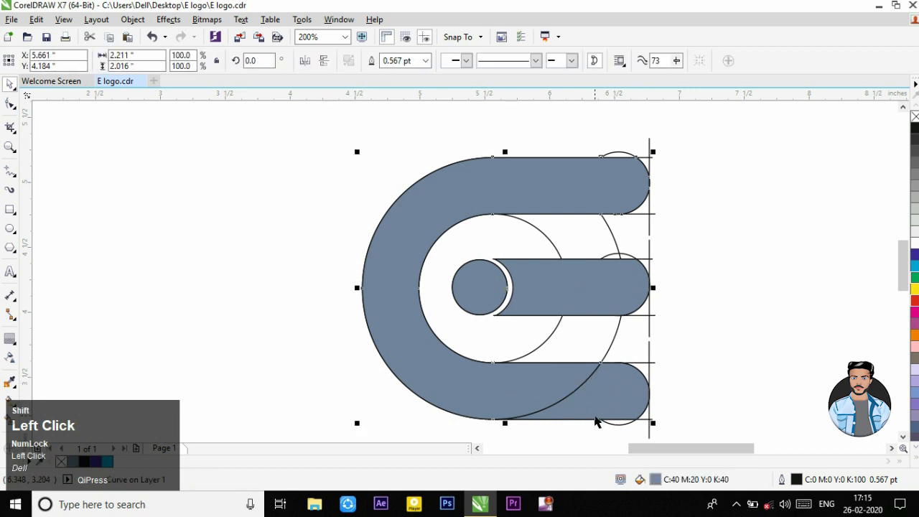
{"action": "left_click", "coordinate": [592, 410], "text": "shift"}
{"action": "left_click", "coordinate": [372, 62]}
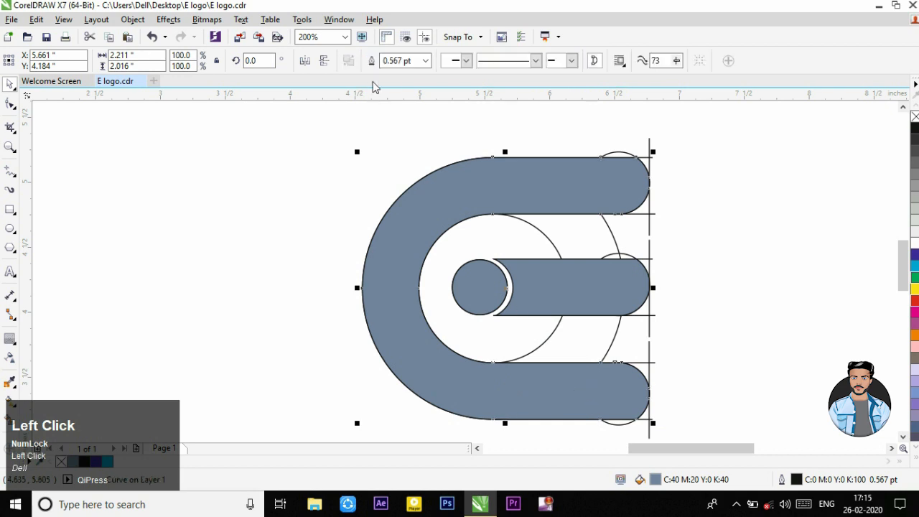
{"action": "left_click", "coordinate": [358, 200]}
{"action": "scroll", "coordinate": [597, 231], "scroll_direction": "down", "scroll_amount": 2}
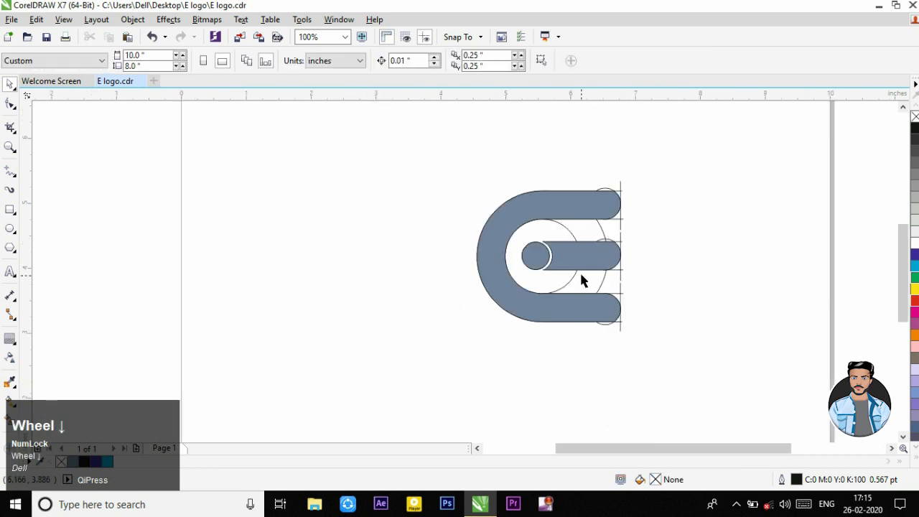
Step: Move the C-shape, middle bar and small filled circle together to the left, clear of the construction outlines
{"action": "left_click", "coordinate": [529, 256]}
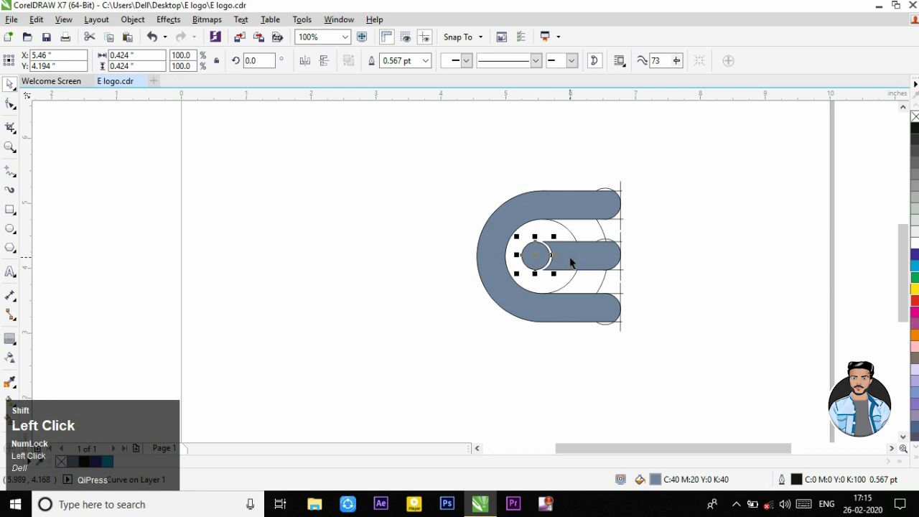
{"action": "left_click", "coordinate": [563, 254], "text": "shift"}
{"action": "left_click", "coordinate": [553, 210], "text": "shift"}
{"action": "left_click_drag", "start_coordinate": [500, 247], "coordinate": [324, 244]}
Step: Move the filled letter E and the construction outlines together to the right
{"action": "left_click_drag", "start_coordinate": [228, 153], "coordinate": [684, 376]}
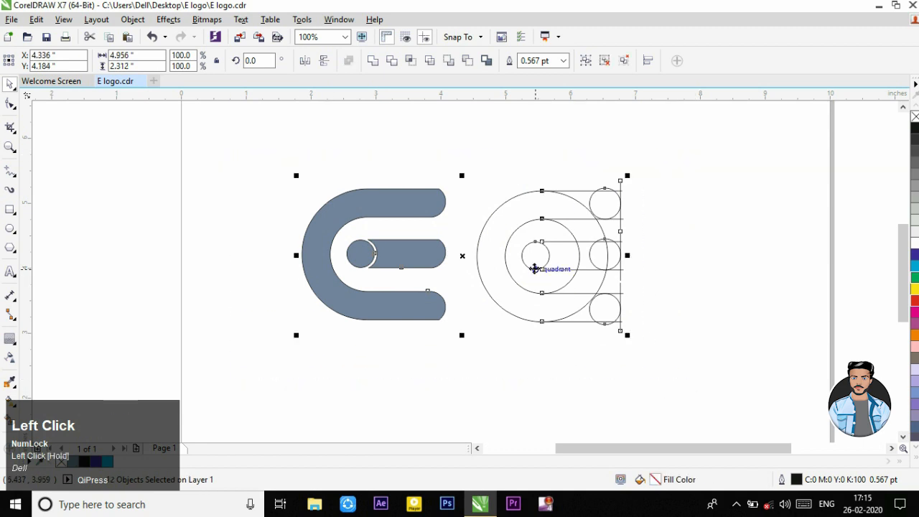
{"action": "left_click_drag", "start_coordinate": [534, 257], "coordinate": [620, 259]}
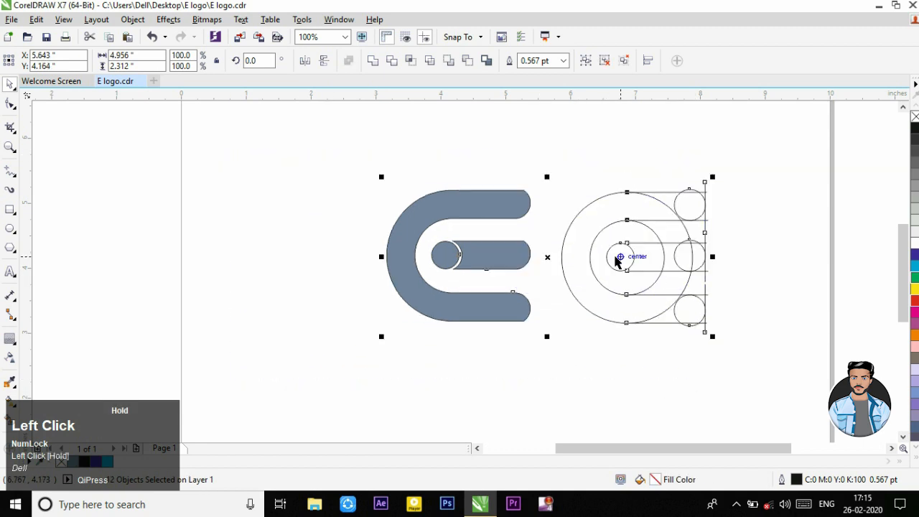
{"action": "left_click", "coordinate": [603, 343]}
Step: Remove the outline from the C-shape, the middle bar and the small circle of the filled E
{"action": "scroll", "coordinate": [426, 252], "scroll_direction": "up", "scroll_amount": 1}
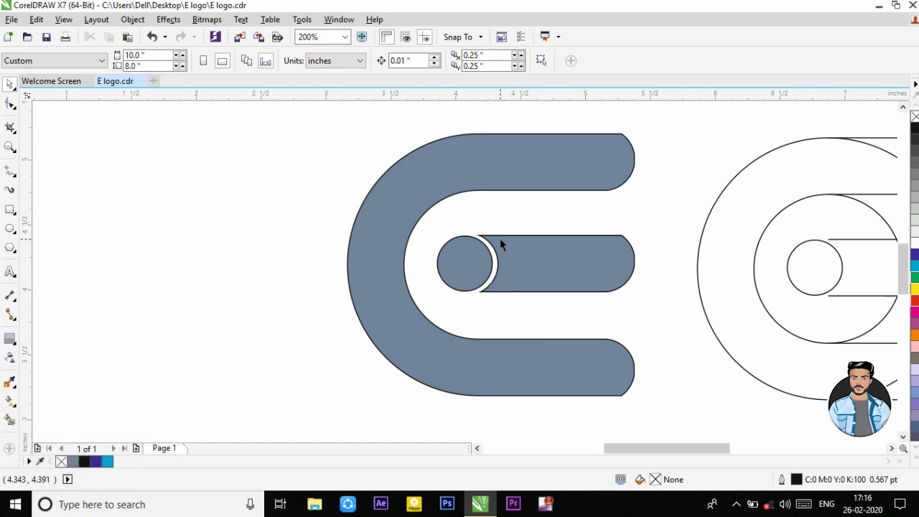
{"action": "left_click_drag", "start_coordinate": [290, 120], "coordinate": [666, 399]}
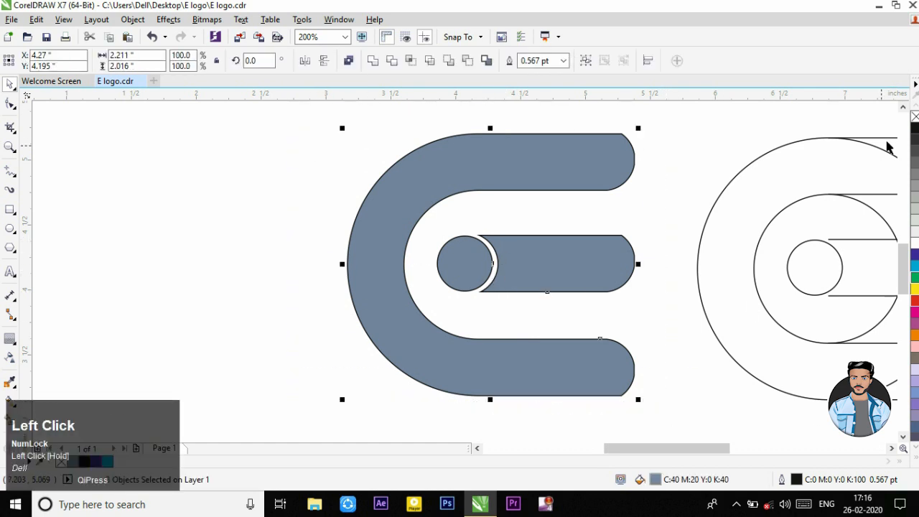
{"action": "right_click", "coordinate": [915, 118]}
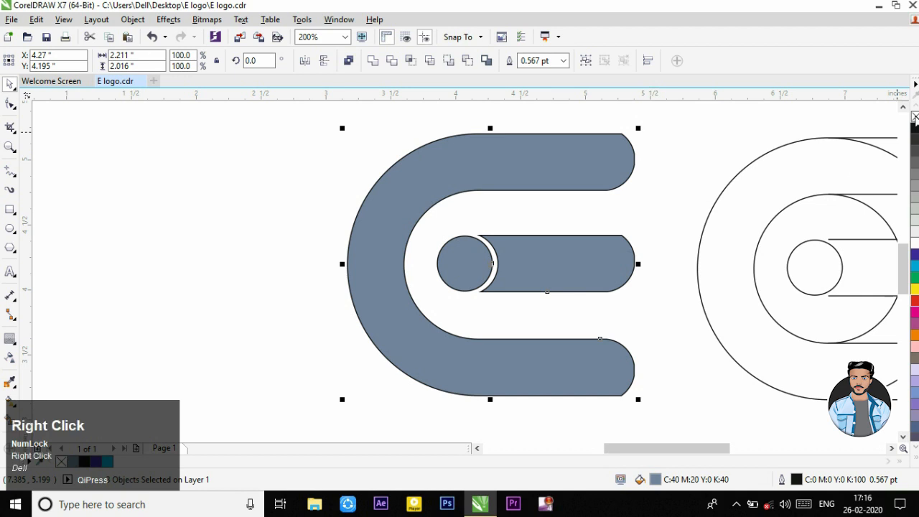
{"action": "left_click", "coordinate": [605, 202]}
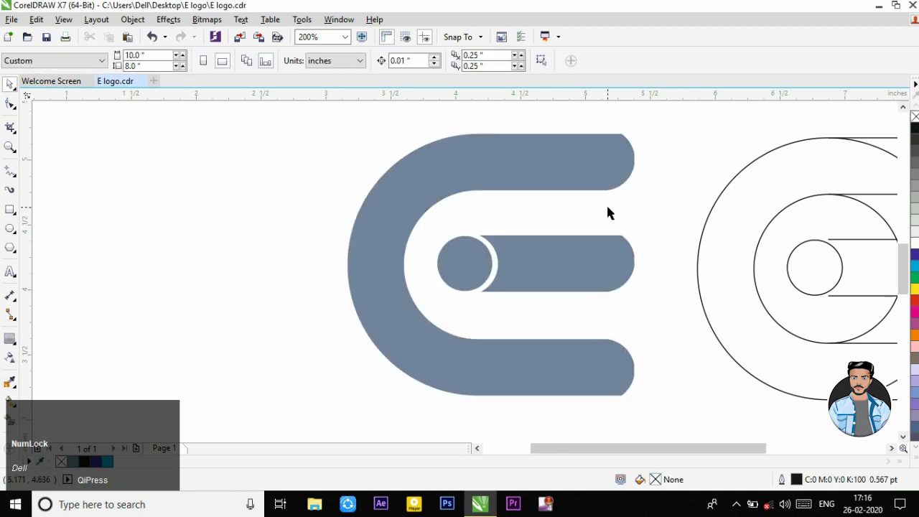
Step: Draw a line about 2.2 in wide and 0.86 in high from the upper arm's rounded end to the C-shape's outer left edge
{"action": "scroll", "coordinate": [606, 203], "scroll_direction": "down", "scroll_amount": 1}
{"action": "scroll", "coordinate": [668, 202], "scroll_direction": "up", "scroll_amount": 1}
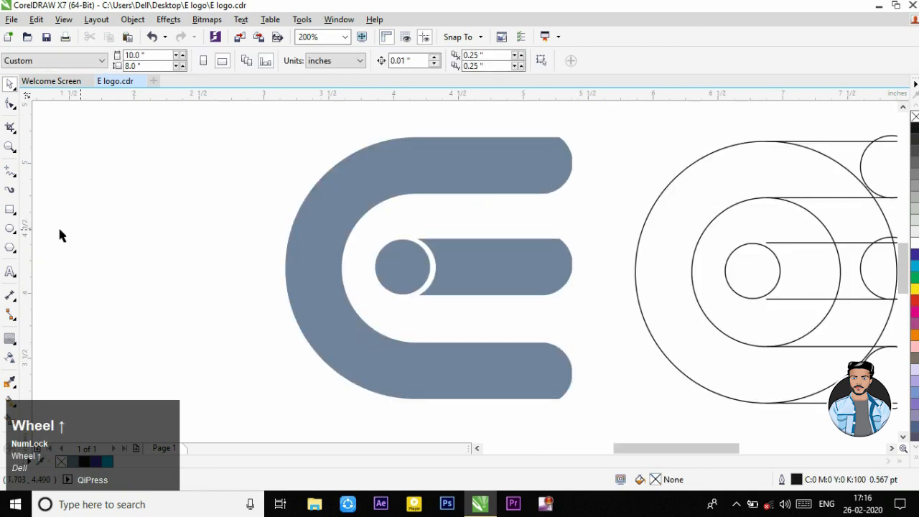
{"action": "left_click", "coordinate": [12, 172]}
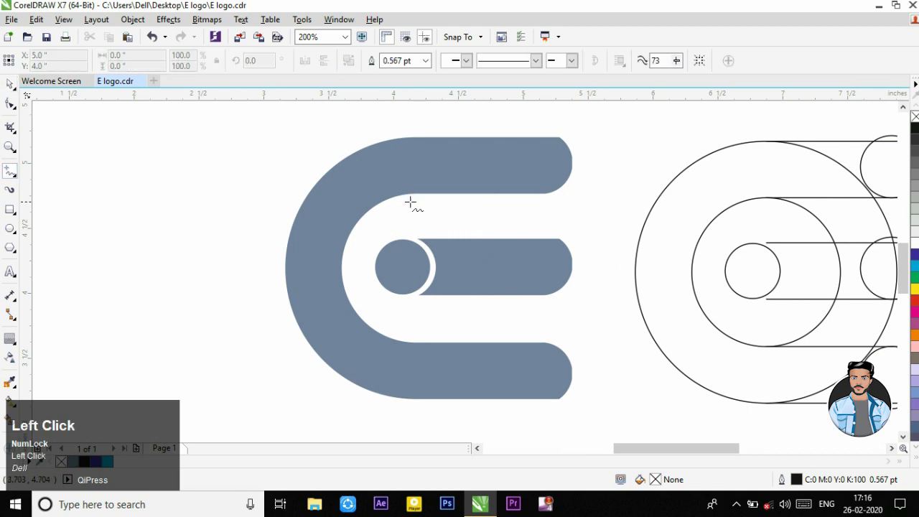
{"action": "left_click", "coordinate": [571, 167]}
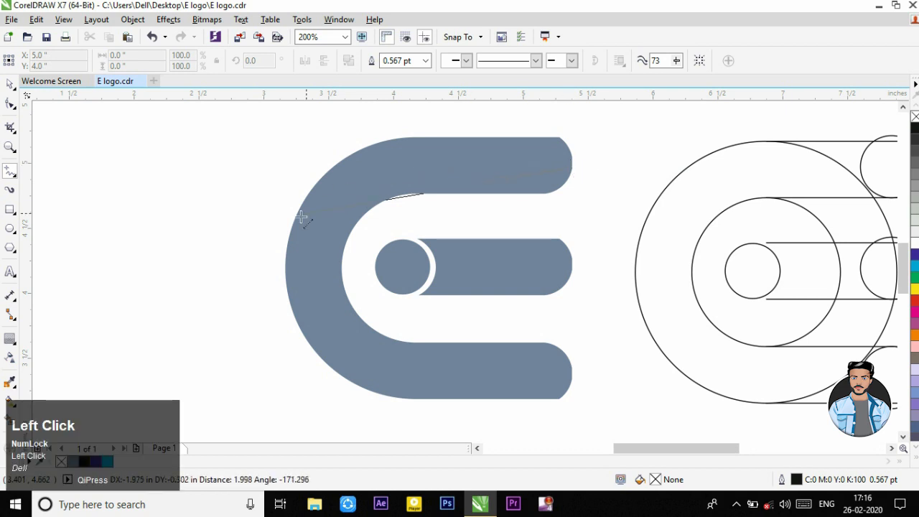
{"action": "left_click", "coordinate": [286, 279]}
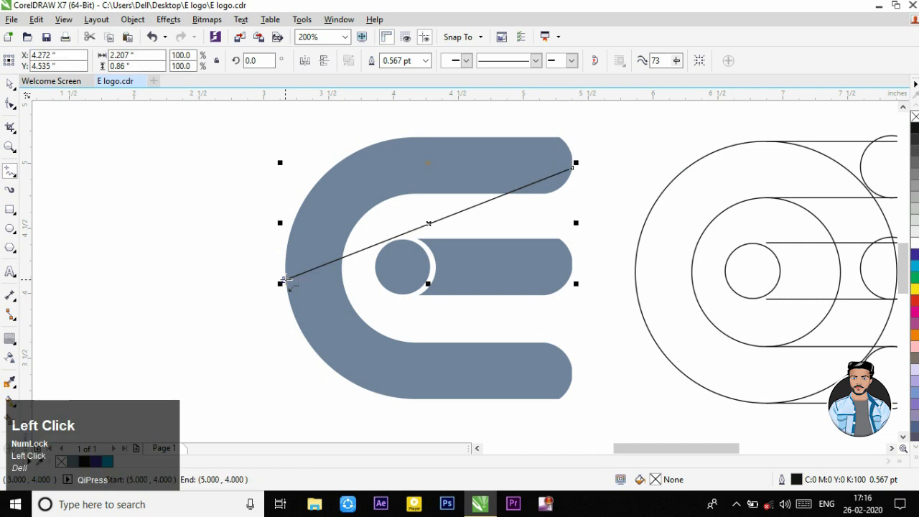
Step: Convert the diagonal line to a curve and bend it upward to follow the C-shape's upper bend
{"action": "left_click", "coordinate": [10, 104]}
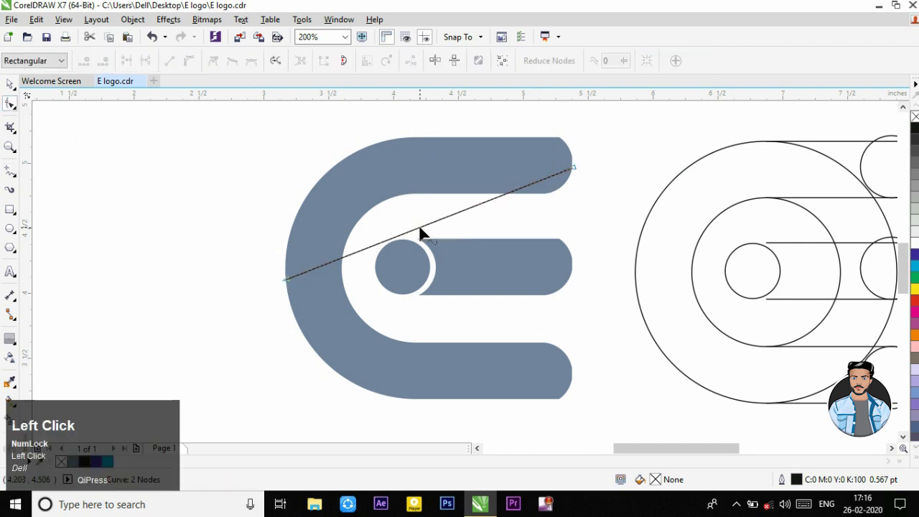
{"action": "right_click", "coordinate": [420, 228]}
{"action": "left_click", "coordinate": [454, 284]}
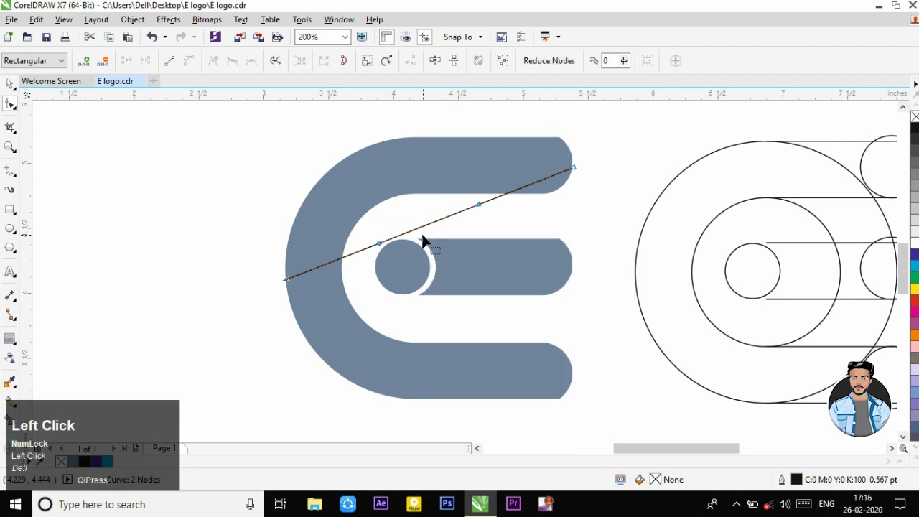
{"action": "left_click_drag", "start_coordinate": [418, 229], "coordinate": [385, 172]}
Step: Add two adjacent nodes where the curve meets the upper arm and convert the segment along the arm to a straight line
{"action": "scroll", "coordinate": [388, 184], "scroll_direction": "up", "scroll_amount": 1}
{"action": "double_click", "coordinate": [388, 178]}
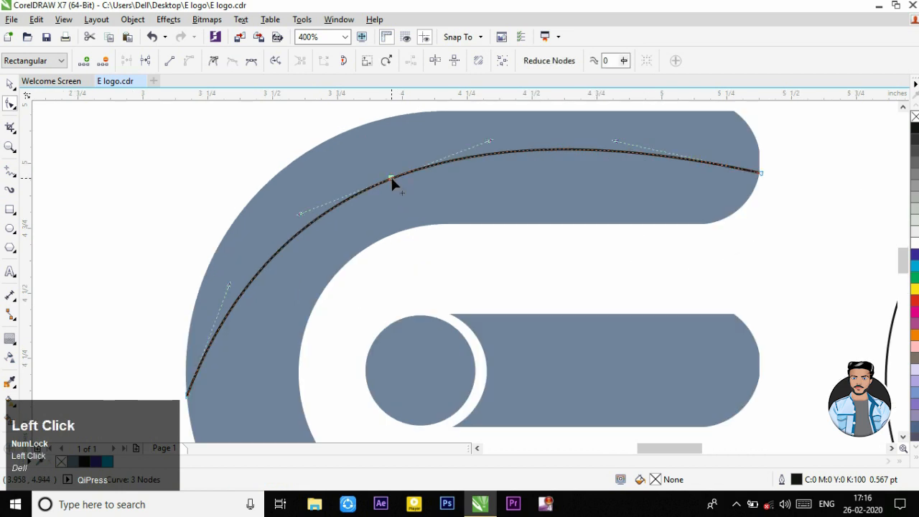
{"action": "left_click", "coordinate": [402, 173]}
{"action": "left_click", "coordinate": [402, 174]}
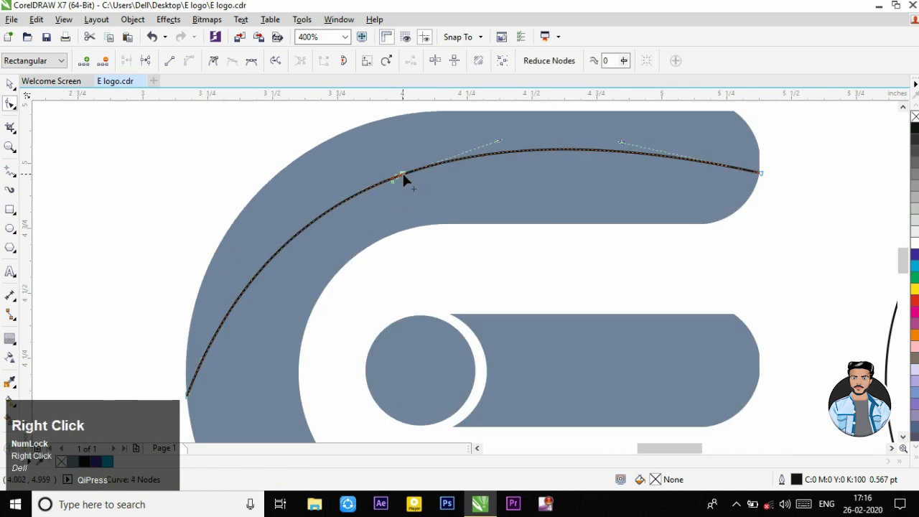
{"action": "right_click", "coordinate": [402, 174]}
{"action": "left_click", "coordinate": [442, 218]}
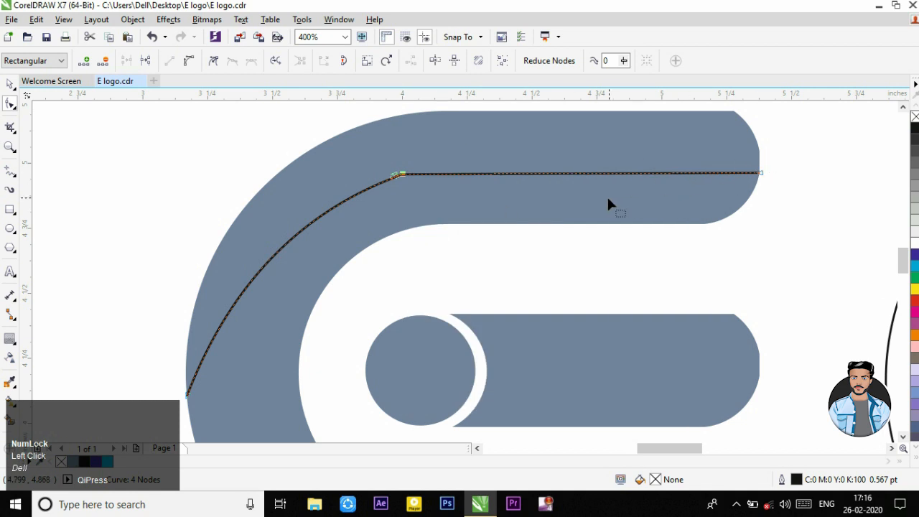
{"action": "scroll", "coordinate": [610, 201], "scroll_direction": "down", "scroll_amount": 1}
Step: Duplicate the dividing curve downward and place the copy's straight part along the upper arm's lower edge
{"action": "left_click", "coordinate": [10, 83]}
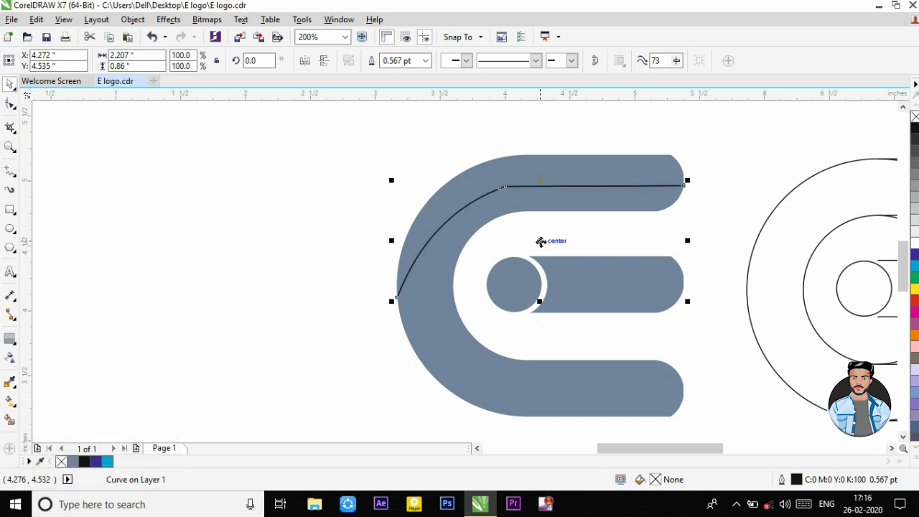
{"action": "left_click_drag", "start_coordinate": [541, 242], "coordinate": [534, 265]}
{"action": "scroll", "coordinate": [678, 195], "scroll_direction": "up", "scroll_amount": 1}
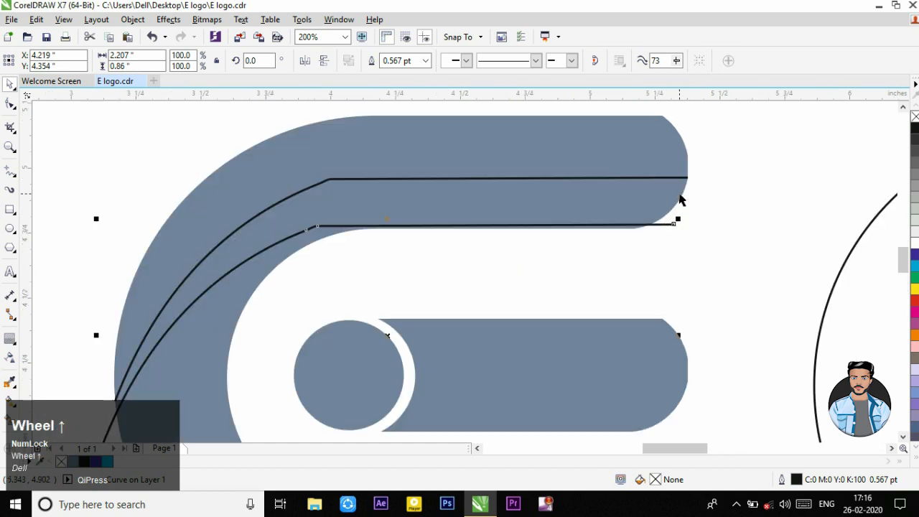
{"action": "left_click_drag", "start_coordinate": [653, 227], "coordinate": [634, 226]}
{"action": "scroll", "coordinate": [634, 232], "scroll_direction": "up", "scroll_amount": 2}
{"action": "scroll", "coordinate": [634, 227], "scroll_direction": "down", "scroll_amount": 3}
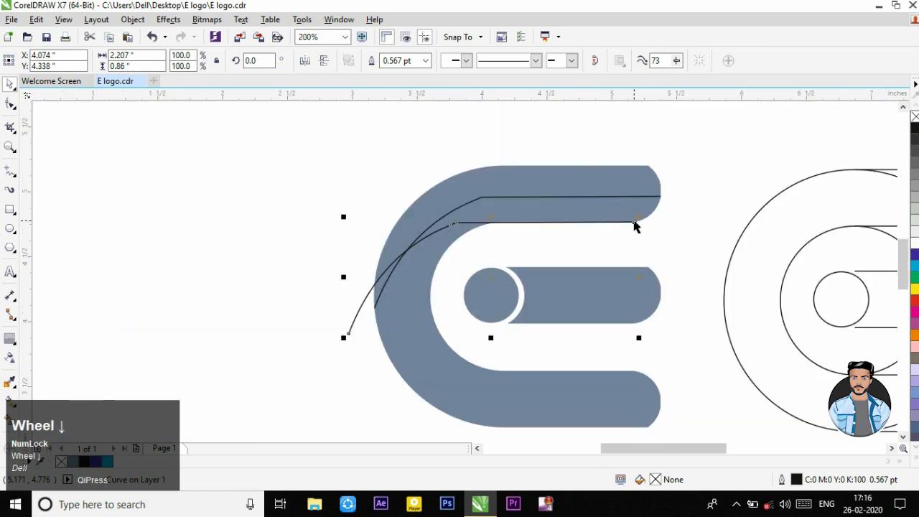
Step: Move the copied curve's lower left end node onto the first curve's left end
{"action": "left_click", "coordinate": [357, 334]}
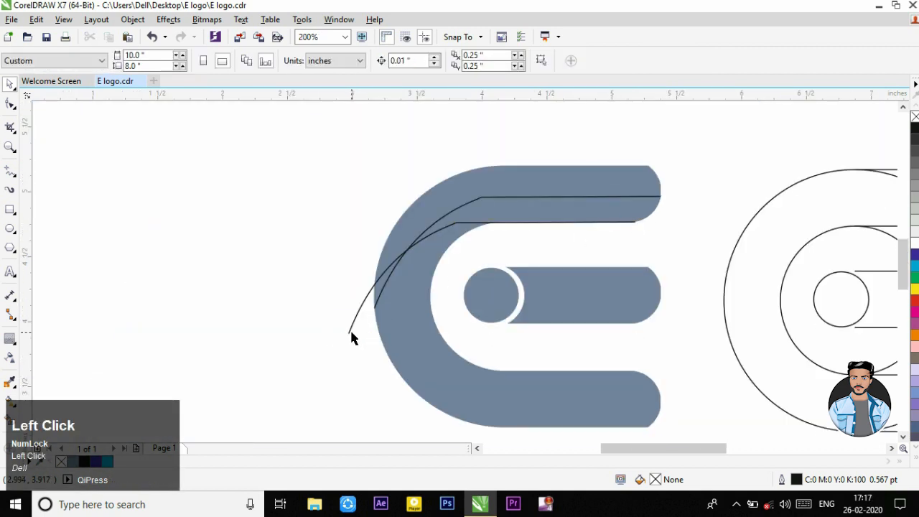
{"action": "double_click", "coordinate": [351, 333]}
{"action": "left_click_drag", "start_coordinate": [348, 332], "coordinate": [374, 309]}
Step: Delete the copied curve's extra bend node and reshape its arc to meet the upper arm's lower edge smoothly at the inner bend
{"action": "scroll", "coordinate": [453, 221], "scroll_direction": "up", "scroll_amount": 1}
{"action": "left_click_drag", "start_coordinate": [462, 229], "coordinate": [519, 226]}
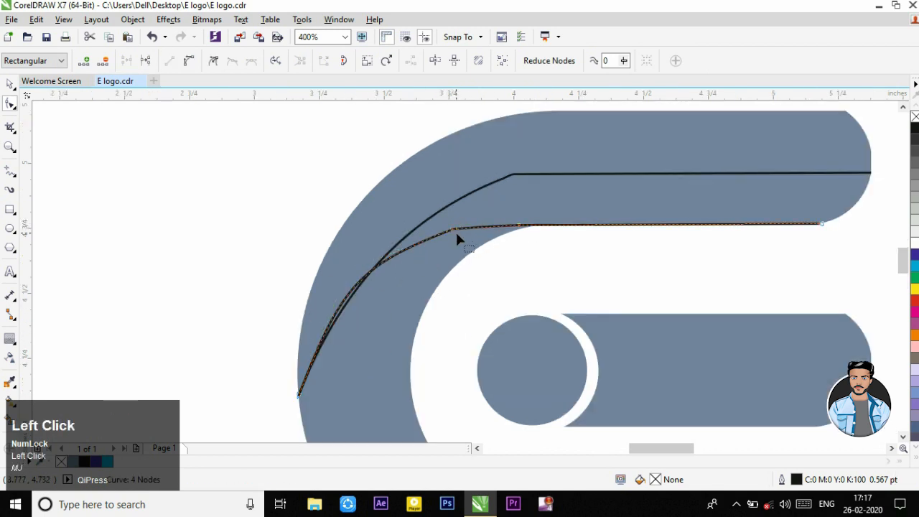
{"action": "key", "text": "Delete"}
{"action": "left_click_drag", "start_coordinate": [413, 243], "coordinate": [455, 243]}
{"action": "left_click_drag", "start_coordinate": [520, 225], "coordinate": [533, 226]}
{"action": "scroll", "coordinate": [492, 238], "scroll_direction": "up", "scroll_amount": 1}
{"action": "left_click_drag", "start_coordinate": [471, 215], "coordinate": [483, 224]}
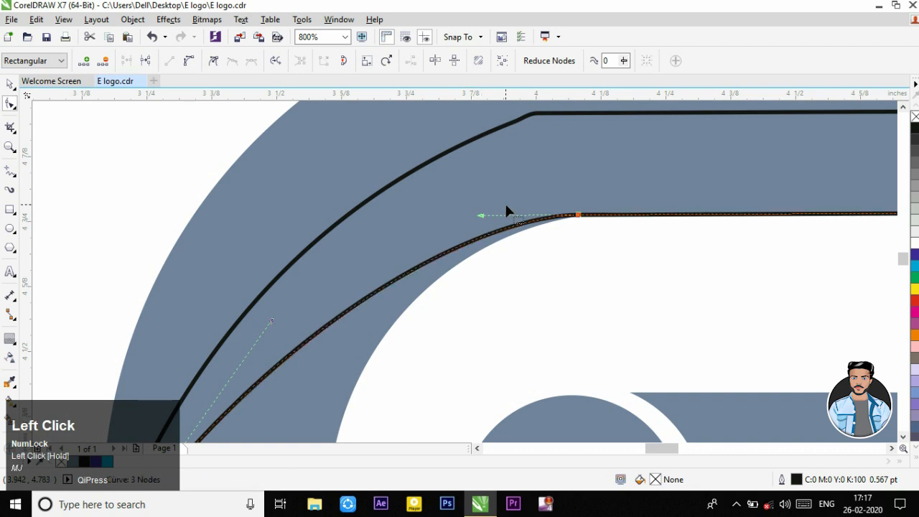
Step: Smart-fill the two upper arm regions above and below the first dividing curve with the blue-grey colour
{"action": "scroll", "coordinate": [507, 209], "scroll_direction": "down", "scroll_amount": 2}
{"action": "scroll", "coordinate": [671, 208], "scroll_direction": "up", "scroll_amount": 1}
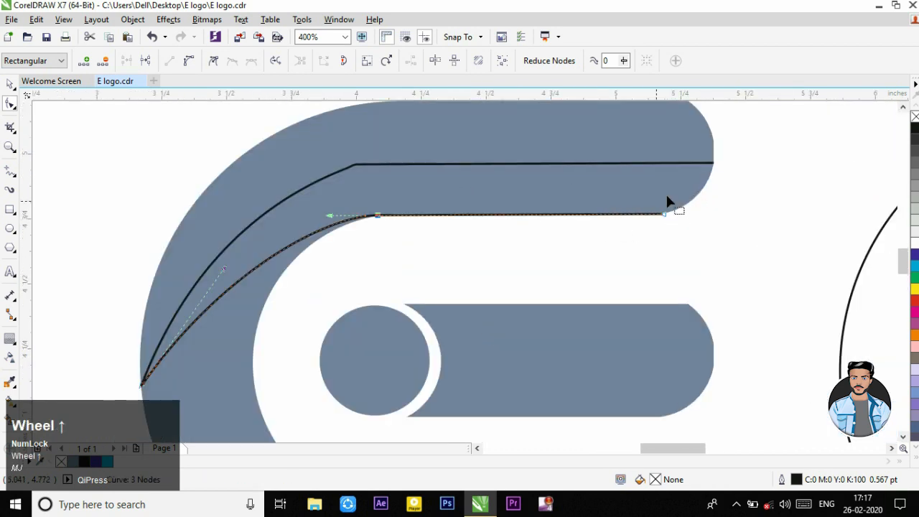
{"action": "scroll", "coordinate": [495, 245], "scroll_direction": "down", "scroll_amount": 1}
{"action": "scroll", "coordinate": [297, 318], "scroll_direction": "up", "scroll_amount": 1}
{"action": "scroll", "coordinate": [324, 313], "scroll_direction": "down", "scroll_amount": 1}
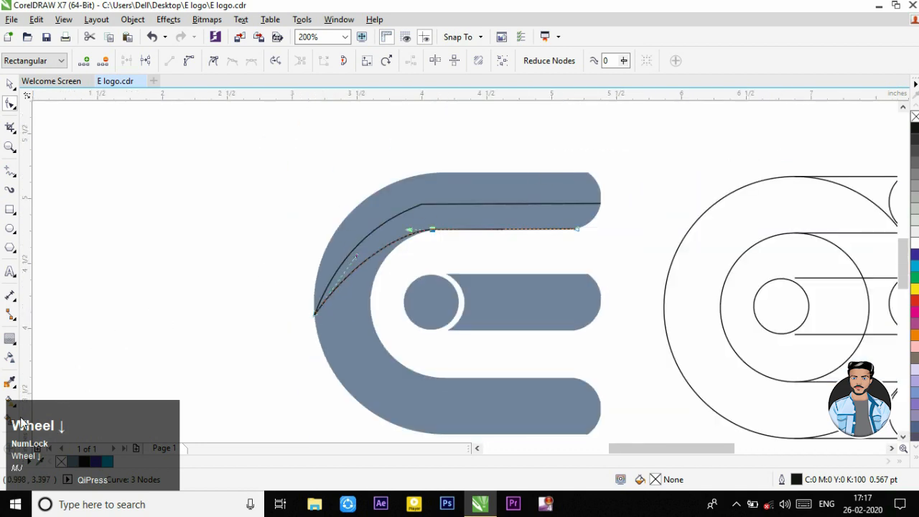
{"action": "left_click", "coordinate": [12, 422]}
{"action": "left_click", "coordinate": [431, 188]}
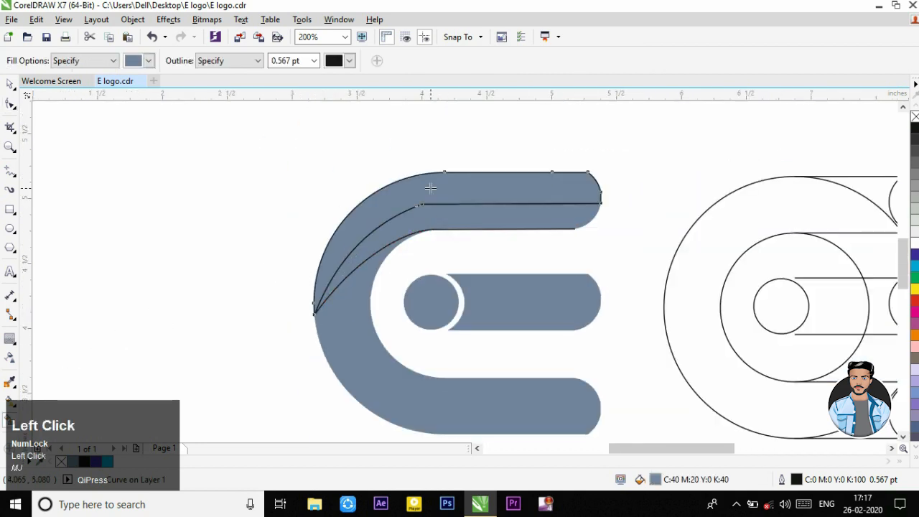
{"action": "left_click", "coordinate": [485, 213]}
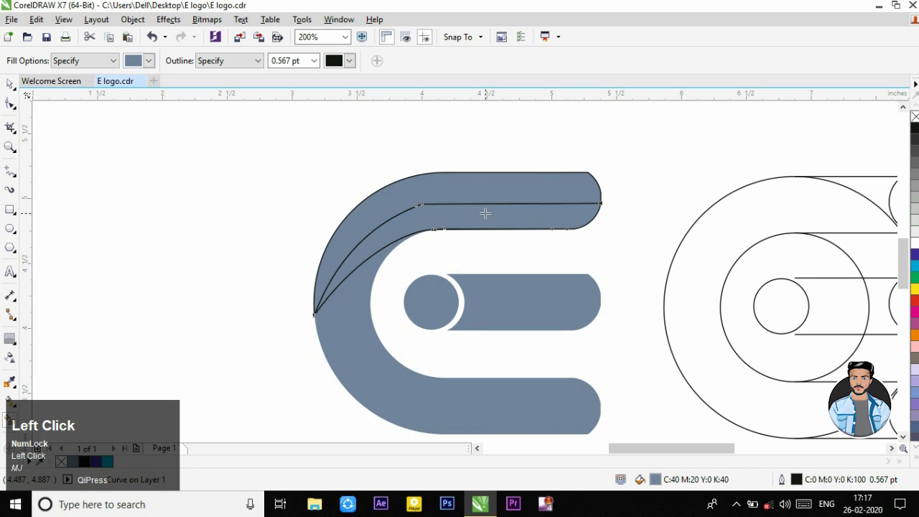
Step: Fill the original C-shape with cyan (C:100 M:0 Y:0 K:0)
{"action": "left_click", "coordinate": [10, 86]}
{"action": "left_click", "coordinate": [363, 361]}
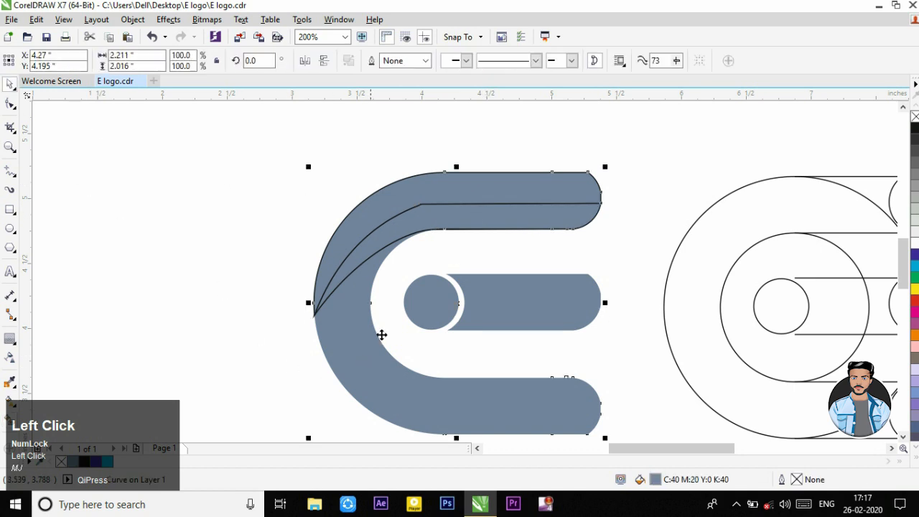
{"action": "left_click", "coordinate": [915, 271]}
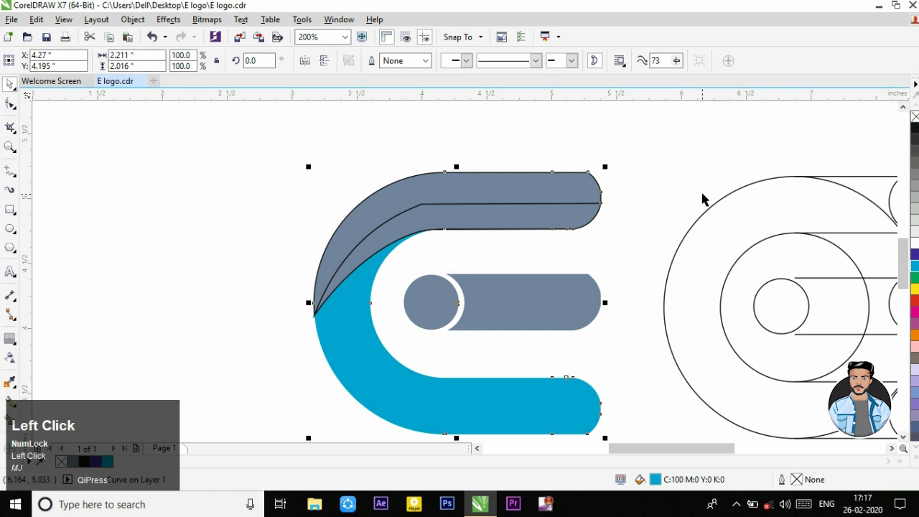
Step: Remove the outlines from the two filled regions of the upper arm
{"action": "left_click", "coordinate": [522, 231]}
{"action": "left_click", "coordinate": [389, 177]}
{"action": "right_click", "coordinate": [916, 117]}
{"action": "left_click", "coordinate": [653, 144]}
{"action": "left_click", "coordinate": [577, 193]}
{"action": "right_click", "coordinate": [915, 117]}
{"action": "left_click", "coordinate": [634, 185]}
Step: Delete the two leftover dividing curves from the upper arm
{"action": "scroll", "coordinate": [527, 239], "scroll_direction": "up", "scroll_amount": 2}
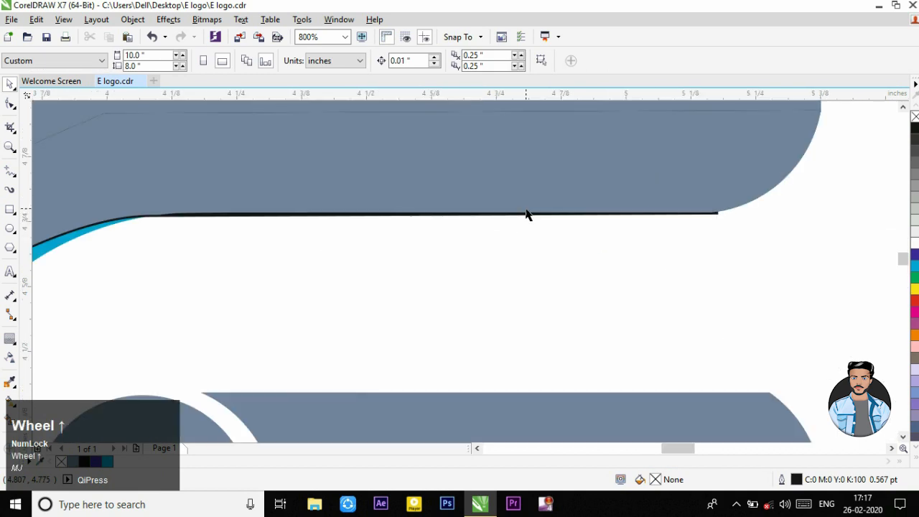
{"action": "left_click", "coordinate": [528, 237]}
{"action": "scroll", "coordinate": [527, 236], "scroll_direction": "down", "scroll_amount": 1}
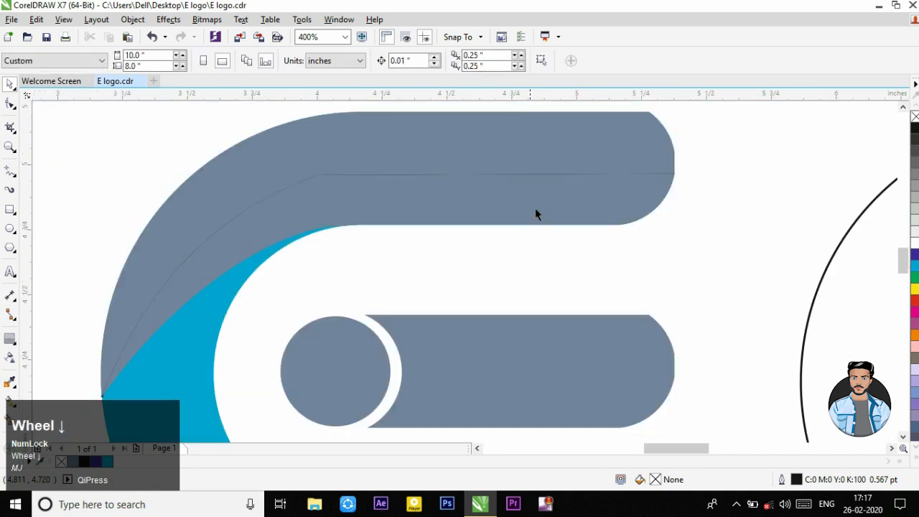
{"action": "scroll", "coordinate": [594, 176], "scroll_direction": "up", "scroll_amount": 2}
{"action": "left_click", "coordinate": [598, 194]}
{"action": "key", "text": "Delete"}
Step: Nudge the upper arm's lower region slightly upward and back down to line up with the arm's lower edge
{"action": "scroll", "coordinate": [653, 207], "scroll_direction": "down", "scroll_amount": 1}
{"action": "scroll", "coordinate": [788, 194], "scroll_direction": "up", "scroll_amount": 1}
{"action": "left_click_drag", "start_coordinate": [751, 207], "coordinate": [751, 191]}
{"action": "scroll", "coordinate": [751, 191], "scroll_direction": "down", "scroll_amount": 1}
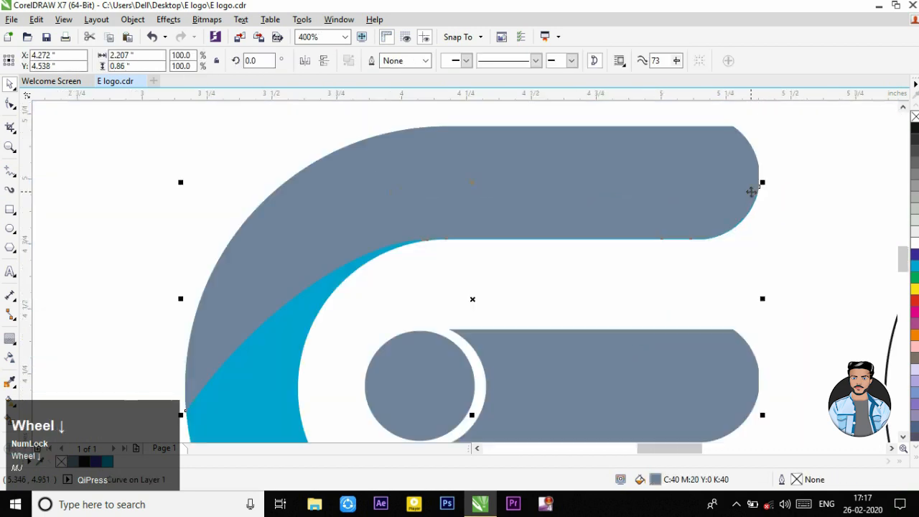
{"action": "scroll", "coordinate": [718, 231], "scroll_direction": "up", "scroll_amount": 3}
{"action": "left_click_drag", "start_coordinate": [720, 232], "coordinate": [720, 236]}
{"action": "scroll", "coordinate": [720, 236], "scroll_direction": "down", "scroll_amount": 4}
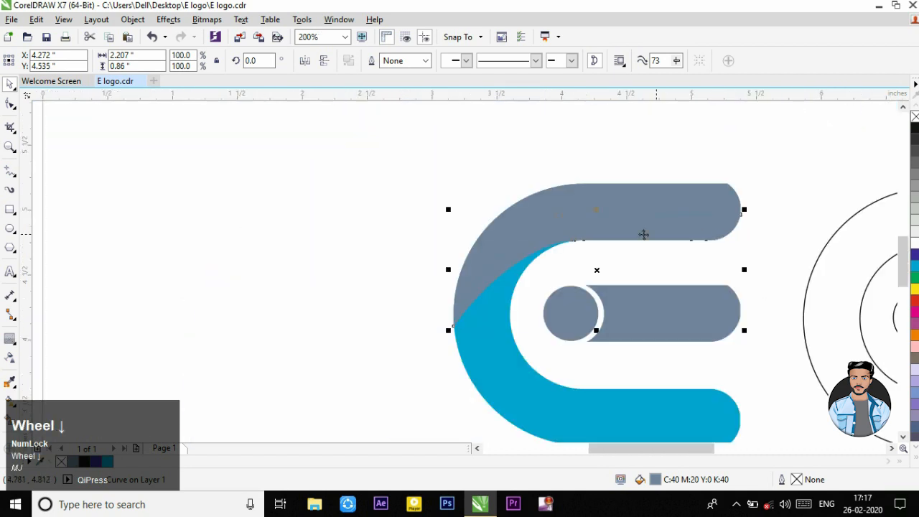
Step: Apply a fountain fill to the upper arm's lower region, running from cyan at the bend to blue-grey along the arm
{"action": "left_click", "coordinate": [653, 240]}
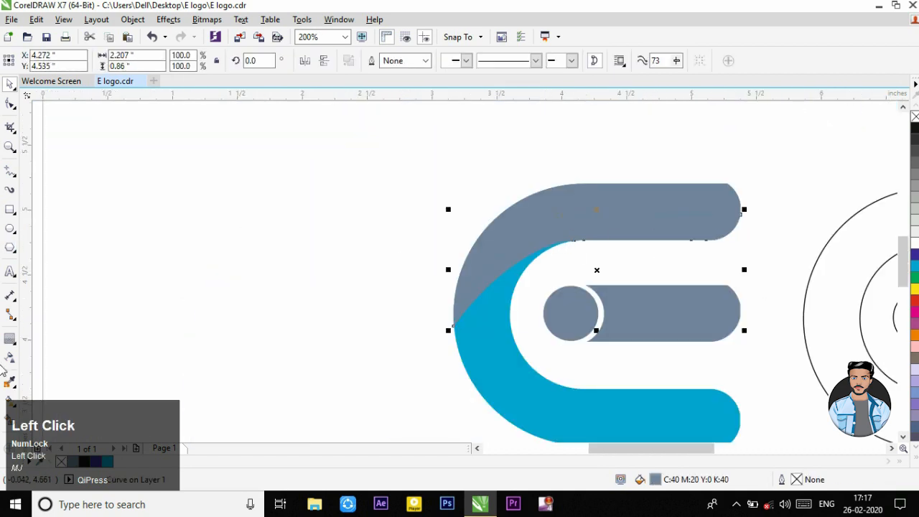
{"action": "left_click", "coordinate": [10, 402]}
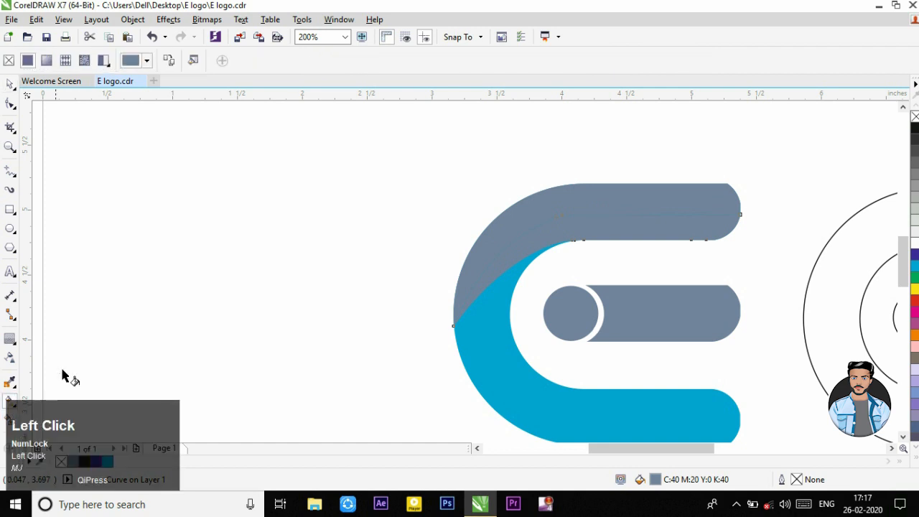
{"action": "left_click_drag", "start_coordinate": [633, 219], "coordinate": [624, 236]}
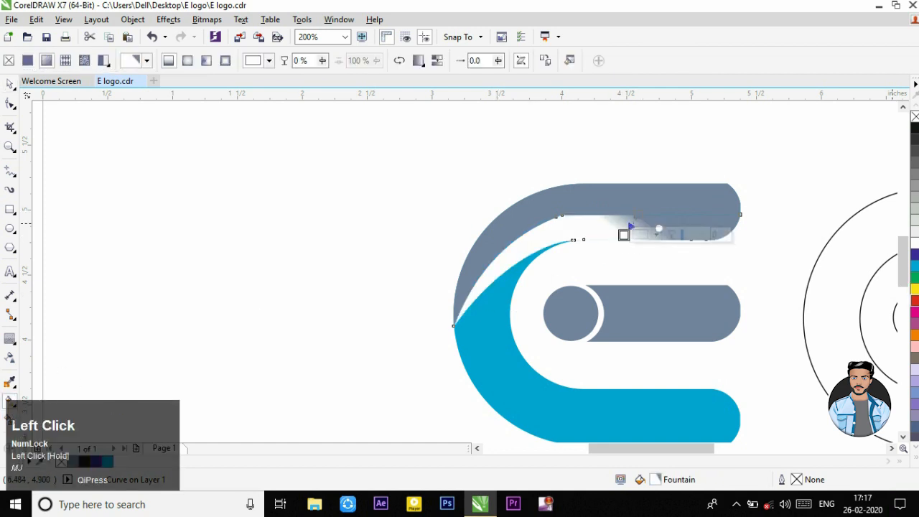
{"action": "left_click_drag", "start_coordinate": [914, 265], "coordinate": [540, 248]}
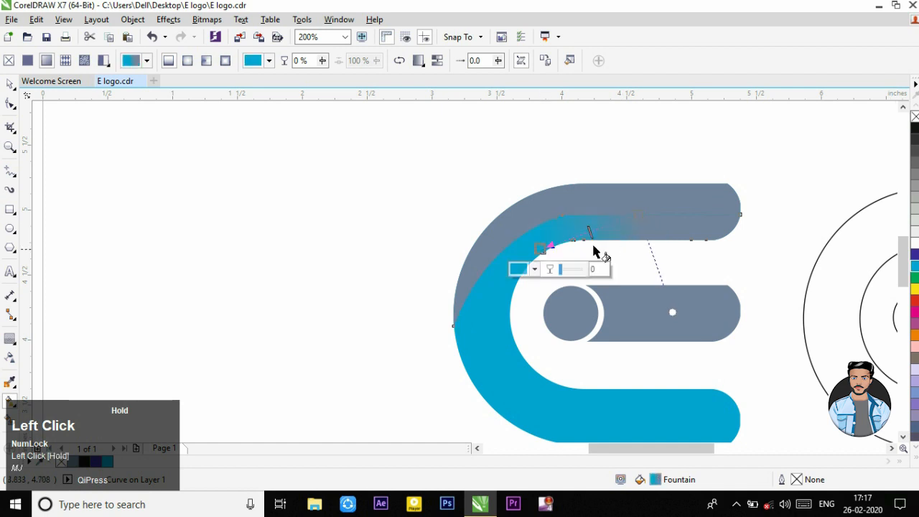
Step: Give both regions of the upper arm a fountain fill running from dark blue at the bend to cyan at the tip
{"action": "left_click_drag", "start_coordinate": [905, 256], "coordinate": [531, 252]}
{"action": "left_click_drag", "start_coordinate": [915, 266], "coordinate": [490, 228]}
{"action": "left_click", "coordinate": [659, 196]}
{"action": "left_click_drag", "start_coordinate": [914, 255], "coordinate": [491, 229]}
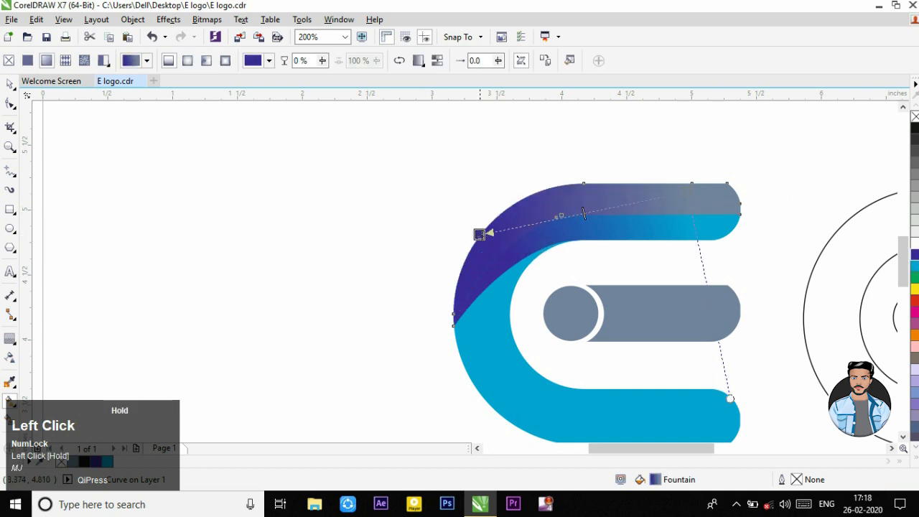
{"action": "left_click_drag", "start_coordinate": [916, 267], "coordinate": [695, 188]}
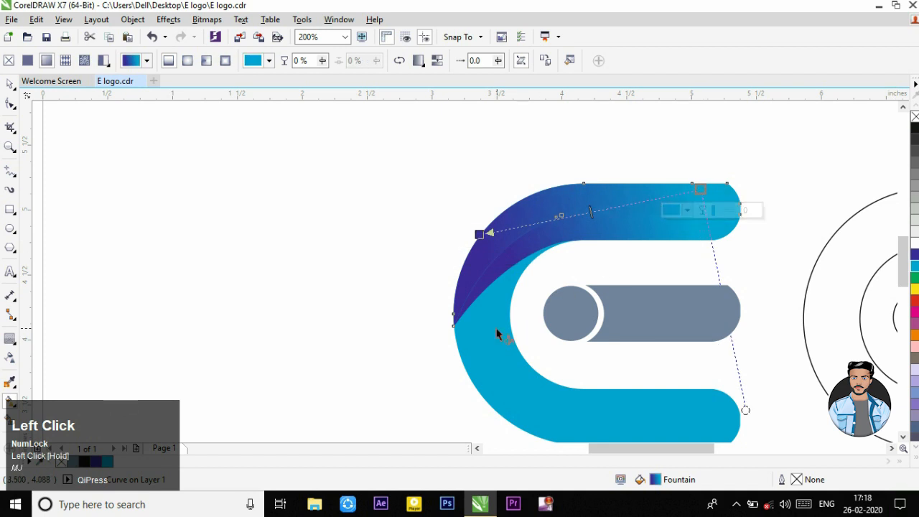
Step: Apply a fountain fill to the E's lower arm, running from yellow at the bend to green at the tip
{"action": "left_click_drag", "start_coordinate": [488, 322], "coordinate": [688, 411]}
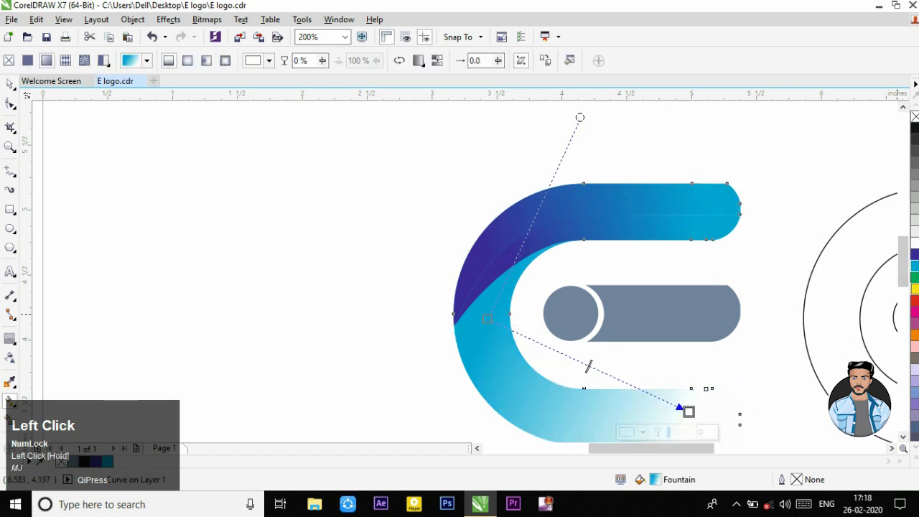
{"action": "left_click_drag", "start_coordinate": [915, 278], "coordinate": [688, 411]}
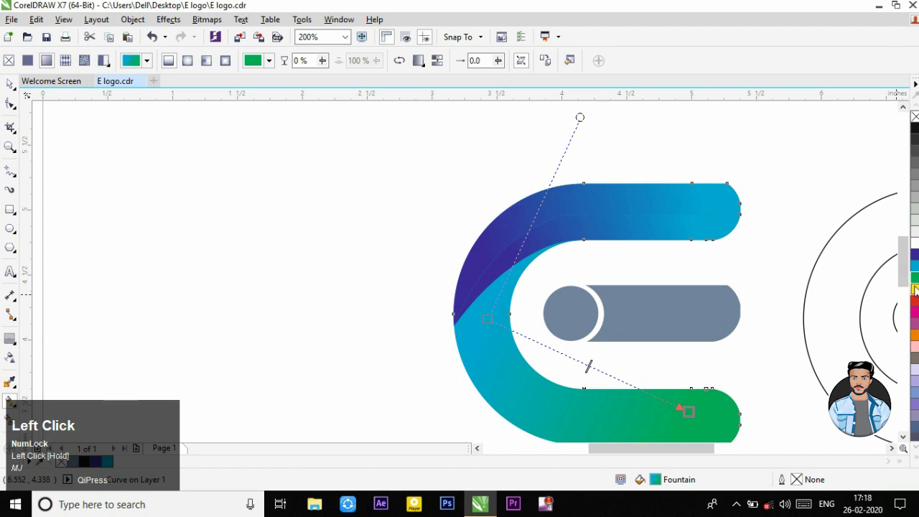
{"action": "left_click_drag", "start_coordinate": [915, 291], "coordinate": [491, 321]}
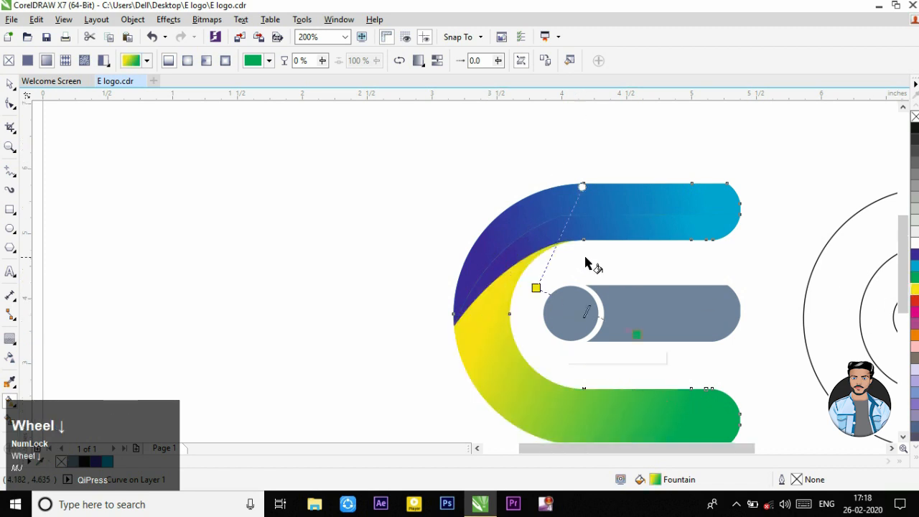
Step: Recolour the lower arm's fountain fill with red at the bend and yellow at the tip, shifting its start slightly toward the upper arm
{"action": "scroll", "coordinate": [622, 283], "scroll_direction": "down", "scroll_amount": 2}
{"action": "scroll", "coordinate": [622, 283], "scroll_direction": "up", "scroll_amount": 2}
{"action": "left_click_drag", "start_coordinate": [450, 292], "coordinate": [452, 290]}
{"action": "left_click_drag", "start_coordinate": [915, 302], "coordinate": [452, 291]}
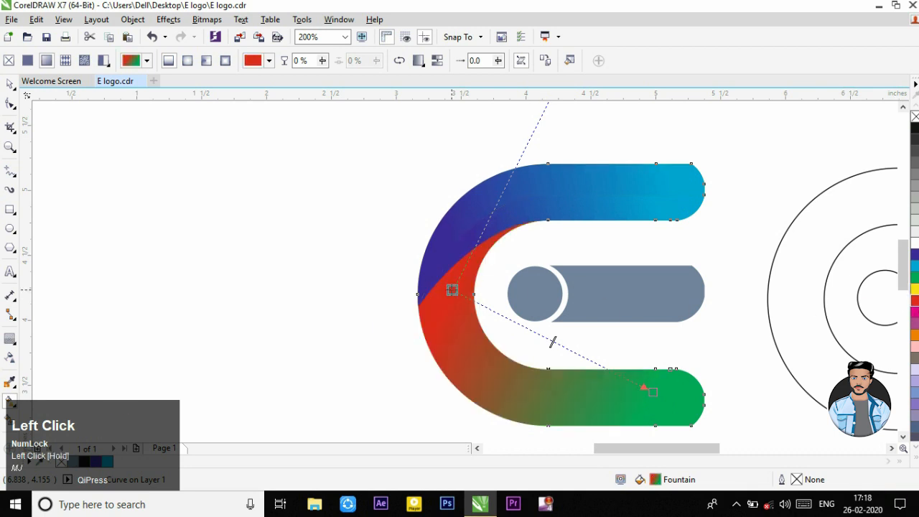
{"action": "left_click_drag", "start_coordinate": [915, 289], "coordinate": [680, 407]}
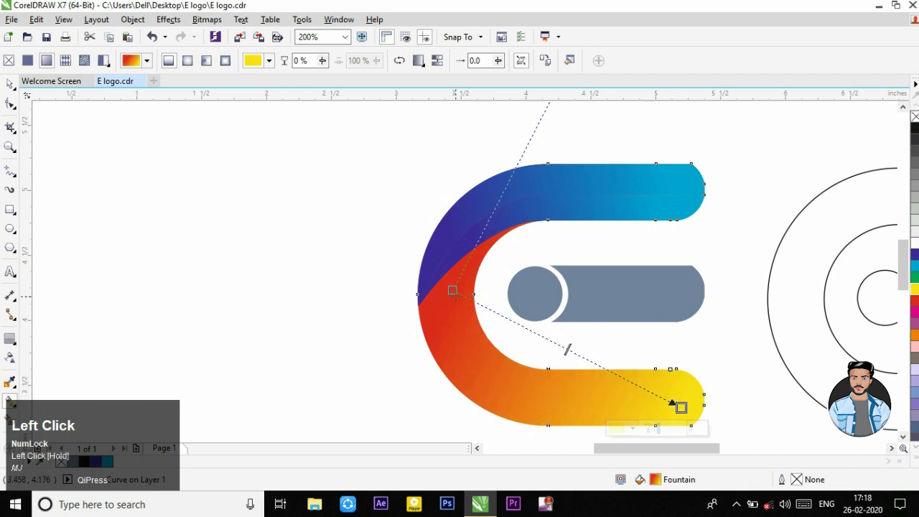
{"action": "left_click_drag", "start_coordinate": [453, 291], "coordinate": [443, 283]}
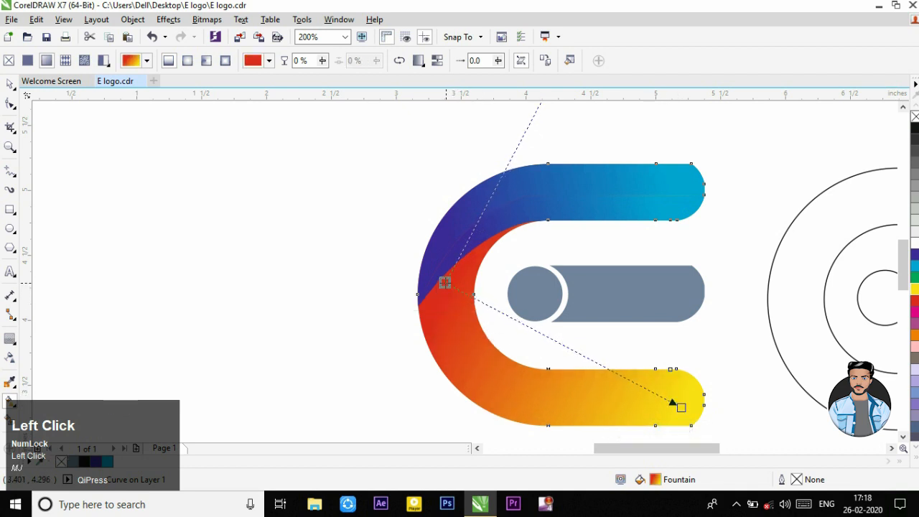
Step: Reverse the upper arm's fountain fills to run from cyan to dark blue, starting the upper region's gradient well outside the bend
{"action": "left_click", "coordinate": [526, 217]}
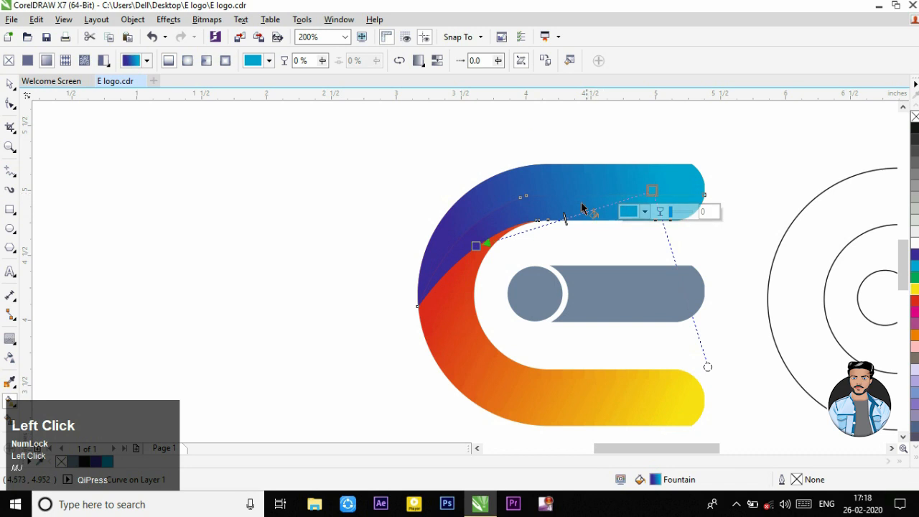
{"action": "left_click_drag", "start_coordinate": [483, 223], "coordinate": [725, 135]}
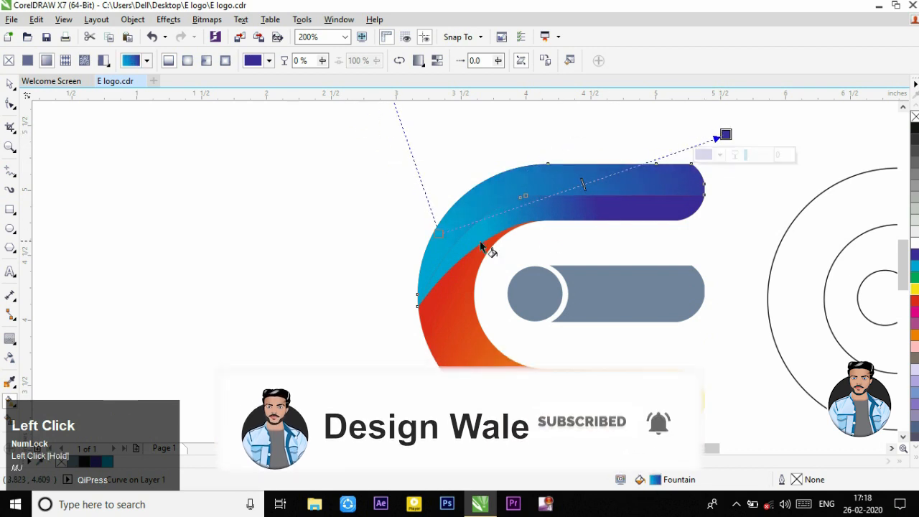
{"action": "left_click_drag", "start_coordinate": [436, 232], "coordinate": [299, 348]}
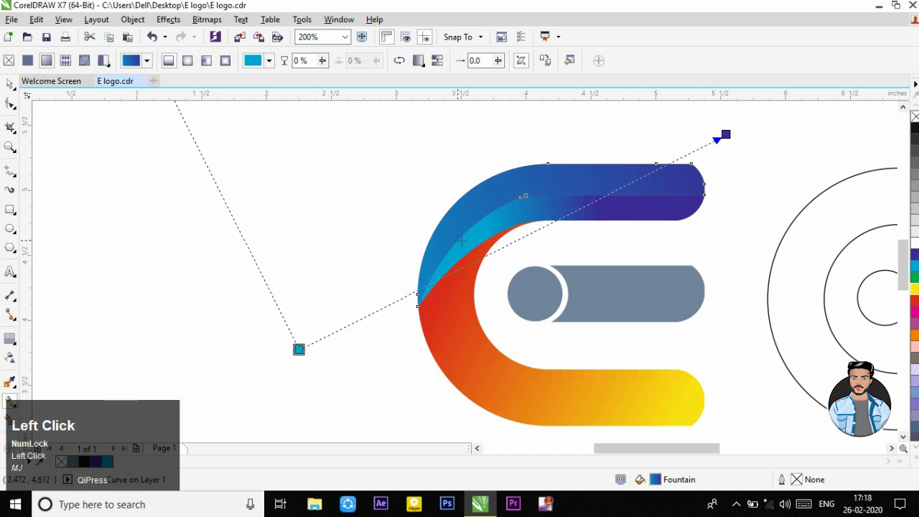
{"action": "left_click_drag", "start_coordinate": [725, 134], "coordinate": [662, 115]}
{"action": "left_click", "coordinate": [665, 115]}
{"action": "left_click", "coordinate": [272, 232]}
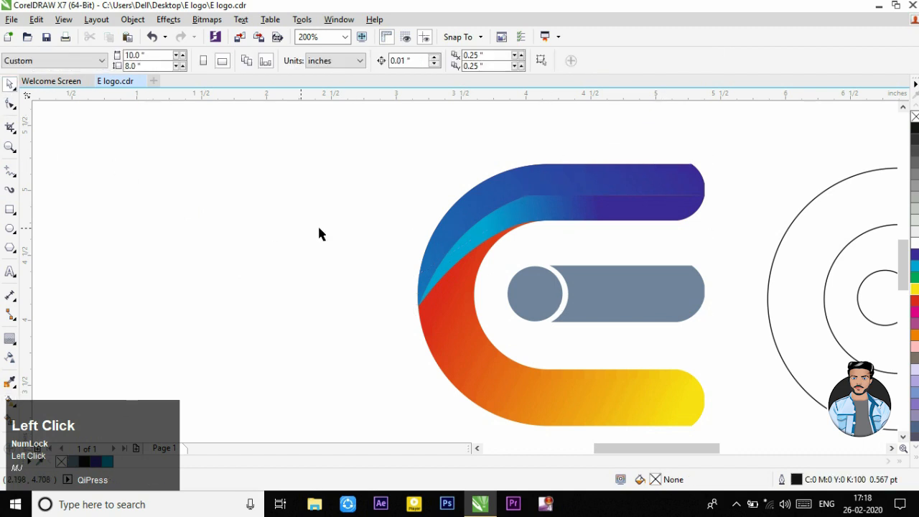
Step: Draw a straight slanted line from the upper arm's inner edge down to the lower arm's outer edge
{"action": "scroll", "coordinate": [475, 243], "scroll_direction": "down", "scroll_amount": 1}
{"action": "scroll", "coordinate": [450, 282], "scroll_direction": "up", "scroll_amount": 1}
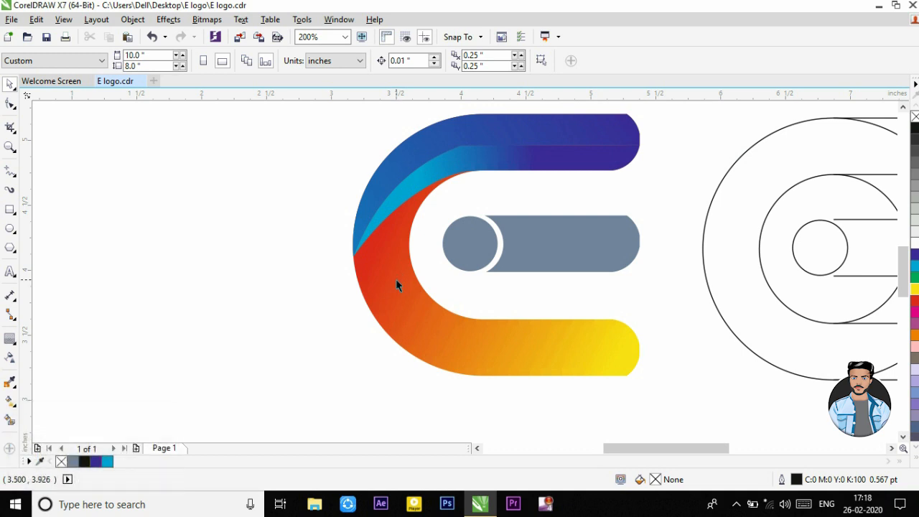
{"action": "left_click", "coordinate": [11, 173]}
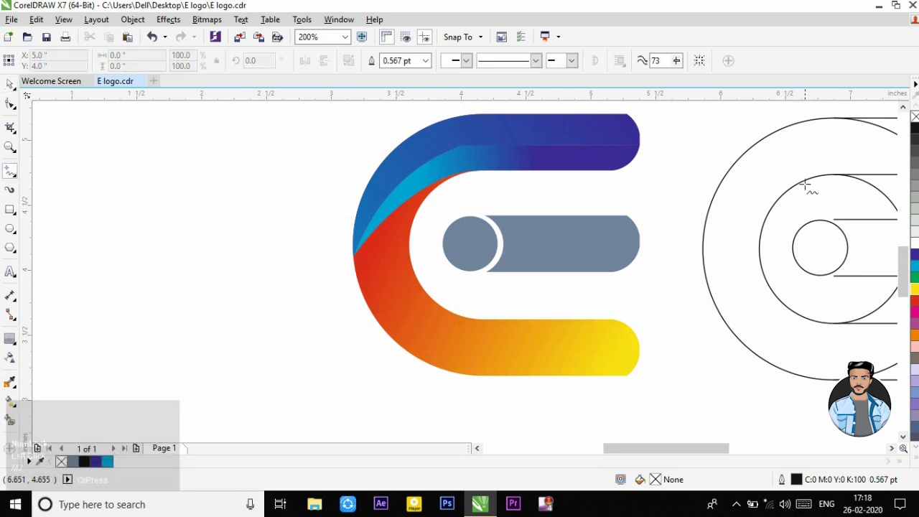
{"action": "left_click", "coordinate": [467, 171]}
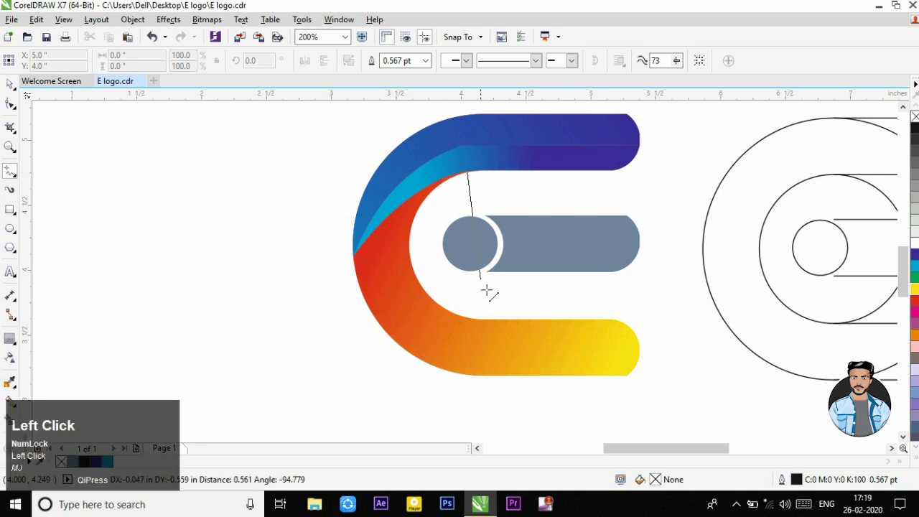
{"action": "left_click", "coordinate": [522, 376]}
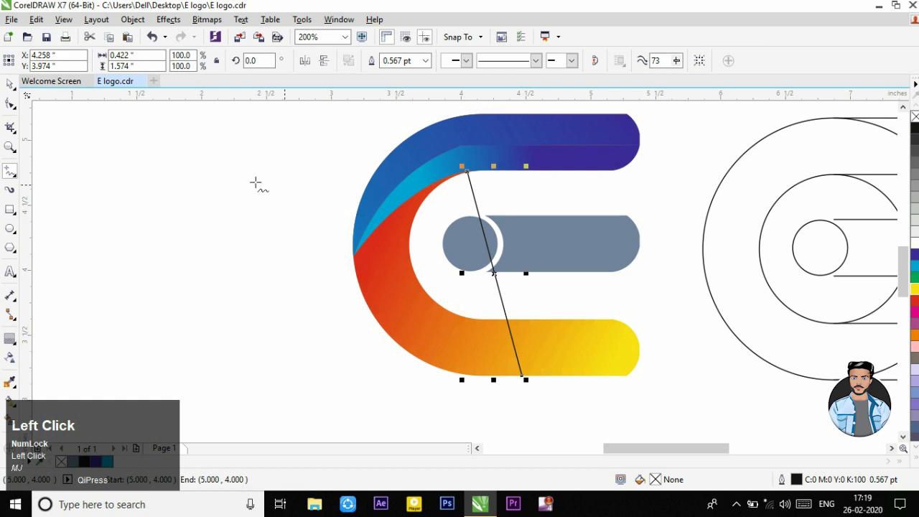
Step: Convert the slanted line to a curve and bend it along the E's inner edge and across the lower arm
{"action": "left_click", "coordinate": [10, 104]}
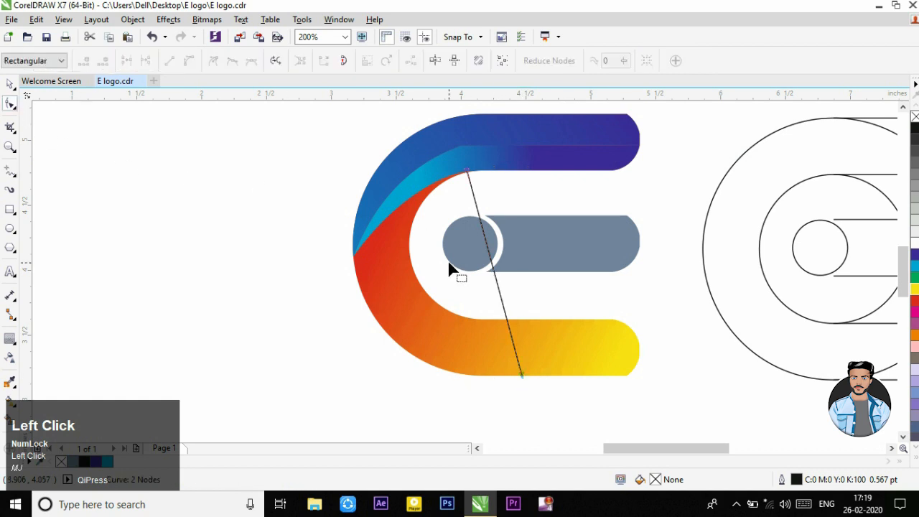
{"action": "left_click", "coordinate": [492, 263]}
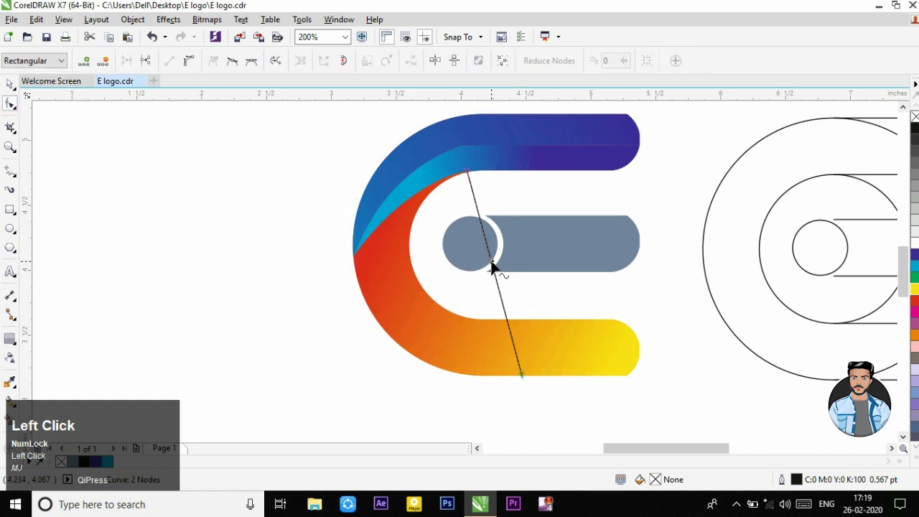
{"action": "left_click", "coordinate": [189, 61]}
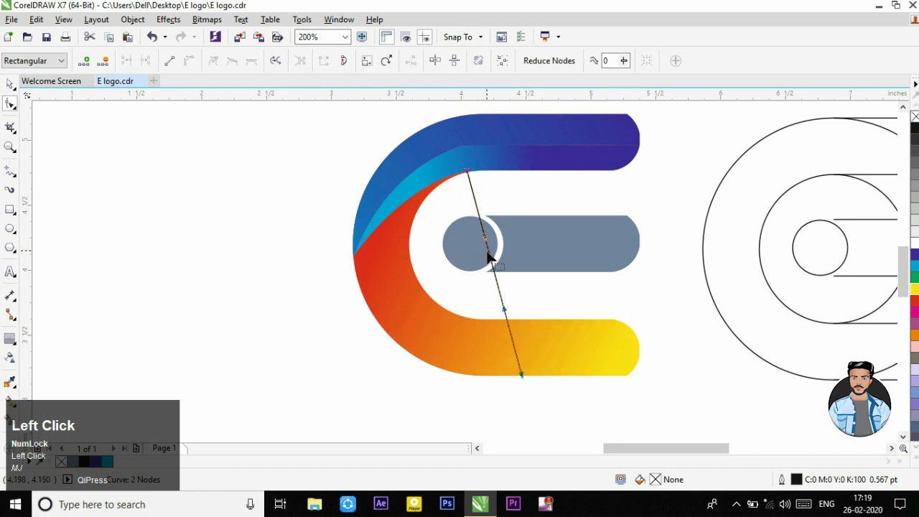
{"action": "left_click_drag", "start_coordinate": [492, 261], "coordinate": [357, 208]}
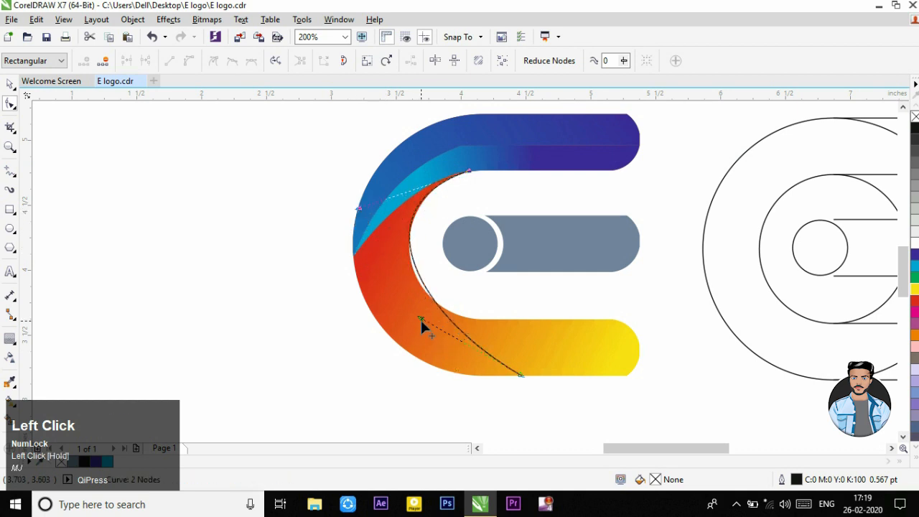
{"action": "left_click_drag", "start_coordinate": [419, 317], "coordinate": [416, 338]}
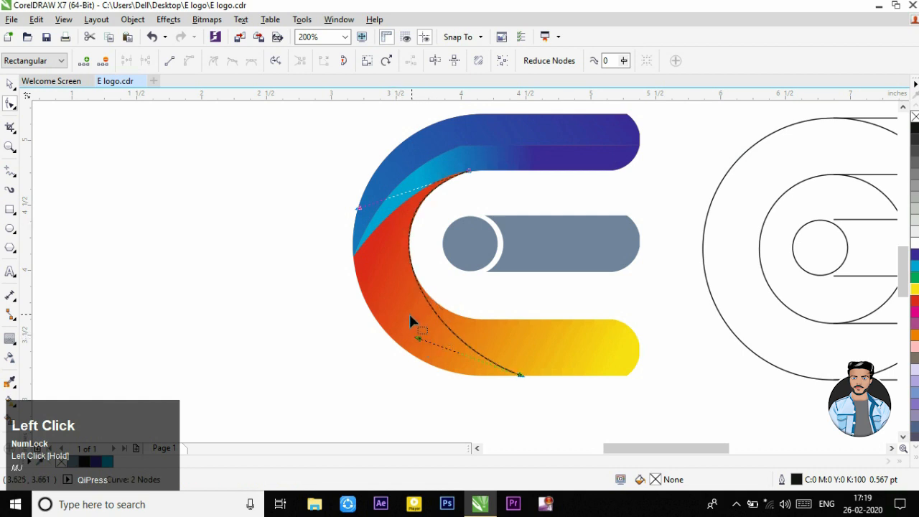
{"action": "left_click", "coordinate": [29, 388]}
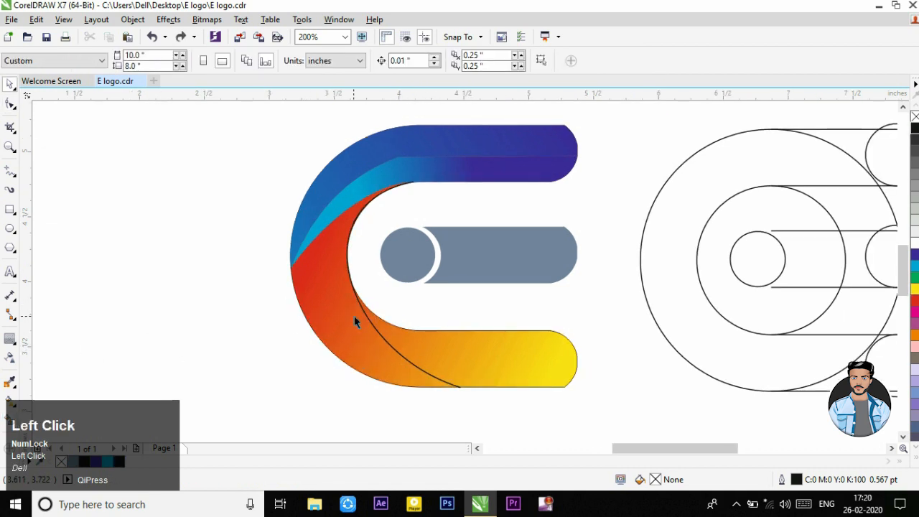
Step: Move the dividing curve onto the construction circles and reshape its upper end to follow the inner circle
{"action": "mouse_move", "coordinate": [366, 323]}
{"action": "left_mouse_down"}
{"action": "mouse_move", "coordinate": [615, 294]}
{"action": "mouse_move", "coordinate": [671, 323]}
{"action": "mouse_move", "coordinate": [718, 324]}
{"action": "left_mouse_up"}
{"action": "scroll", "coordinate": [713, 256], "scroll_direction": "down", "scroll_amount": 1}
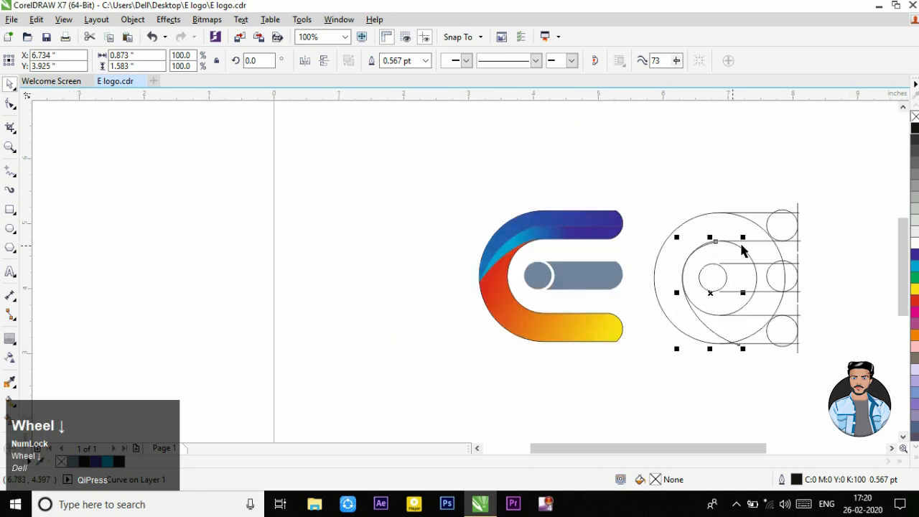
{"action": "scroll", "coordinate": [670, 259], "scroll_direction": "up", "scroll_amount": 2}
{"action": "double_click", "coordinate": [636, 239]}
{"action": "mouse_move", "coordinate": [638, 230]}
{"action": "left_mouse_down"}
{"action": "mouse_move", "coordinate": [653, 253]}
{"action": "mouse_move", "coordinate": [625, 204]}
{"action": "left_mouse_up"}
{"action": "scroll", "coordinate": [641, 249], "scroll_direction": "up", "scroll_amount": 2}
{"action": "scroll", "coordinate": [630, 208], "scroll_direction": "down", "scroll_amount": 2}
{"action": "scroll", "coordinate": [630, 208], "scroll_direction": "up", "scroll_amount": 3}
{"action": "scroll", "coordinate": [626, 205], "scroll_direction": "down", "scroll_amount": 3}
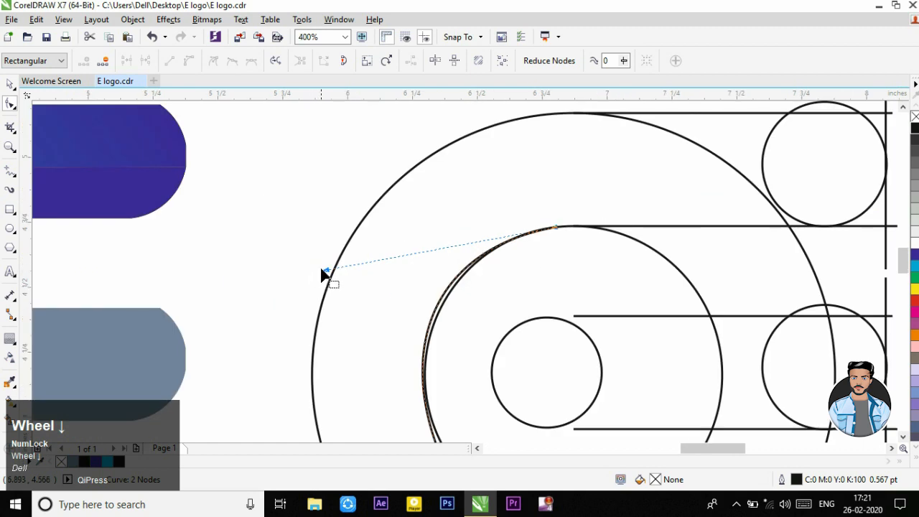
{"action": "left_click_drag", "start_coordinate": [324, 270], "coordinate": [329, 285]}
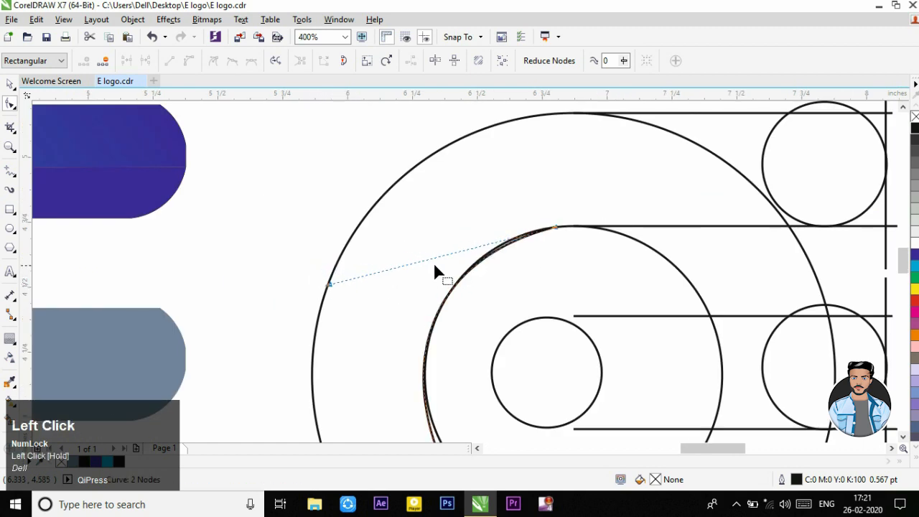
Step: Smart-fill the crescent between the outer circle and the dividing curve in blue-grey, and remove its outline
{"action": "scroll", "coordinate": [423, 271], "scroll_direction": "down", "scroll_amount": 2}
{"action": "scroll", "coordinate": [437, 277], "scroll_direction": "up", "scroll_amount": 1}
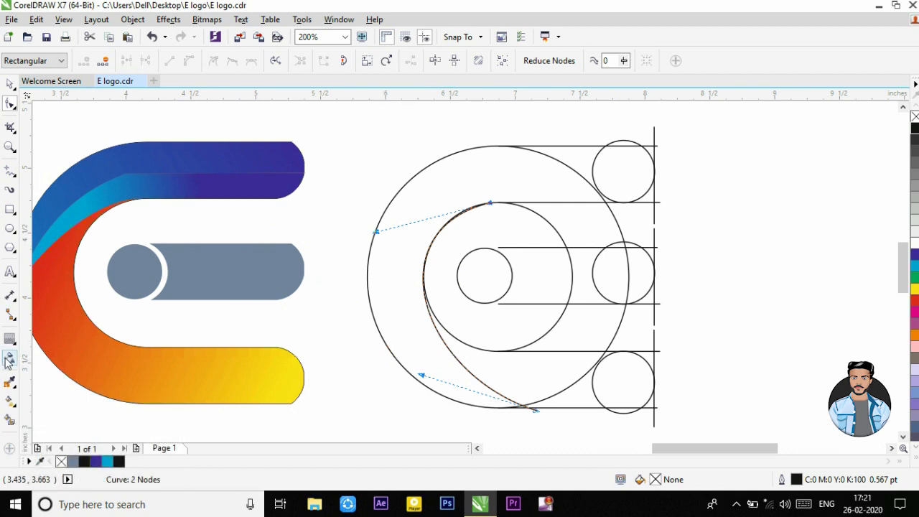
{"action": "left_click", "coordinate": [10, 420]}
{"action": "left_click", "coordinate": [387, 295]}
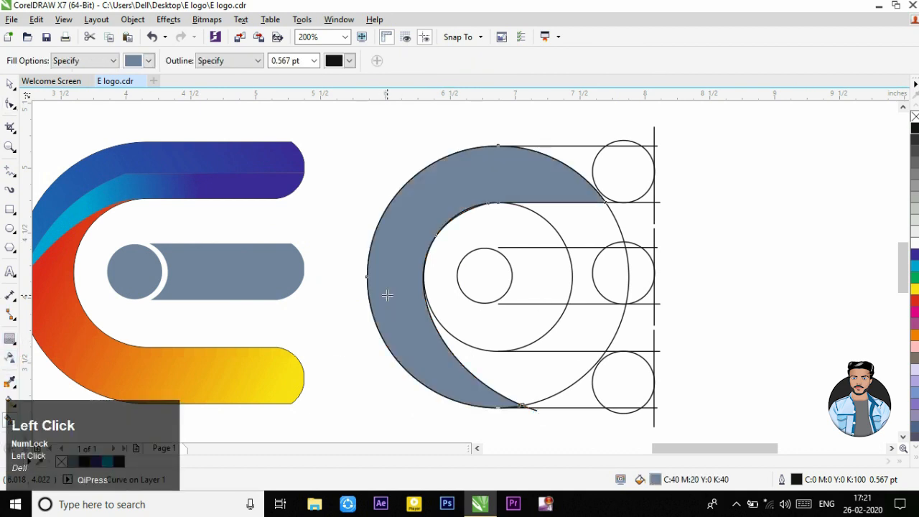
{"action": "scroll", "coordinate": [425, 331], "scroll_direction": "down", "scroll_amount": 1}
{"action": "scroll", "coordinate": [521, 289], "scroll_direction": "up", "scroll_amount": 1}
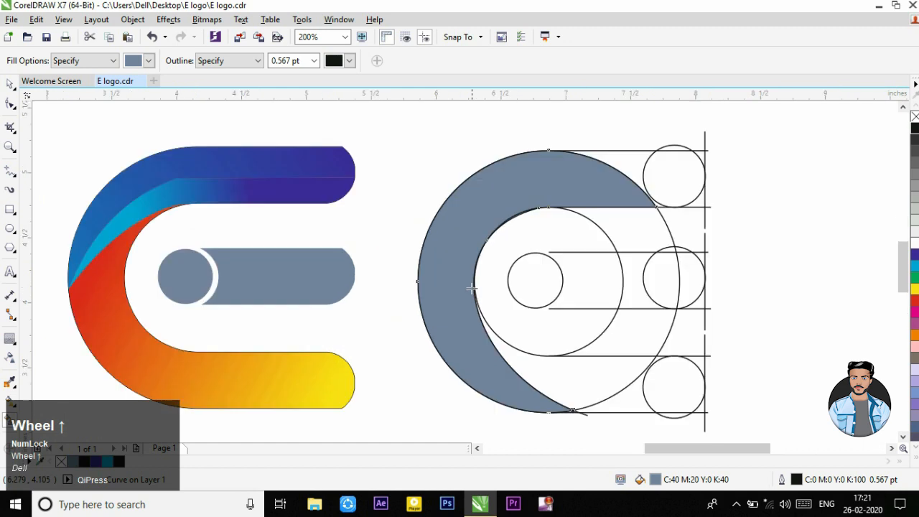
{"action": "left_click", "coordinate": [6, 85]}
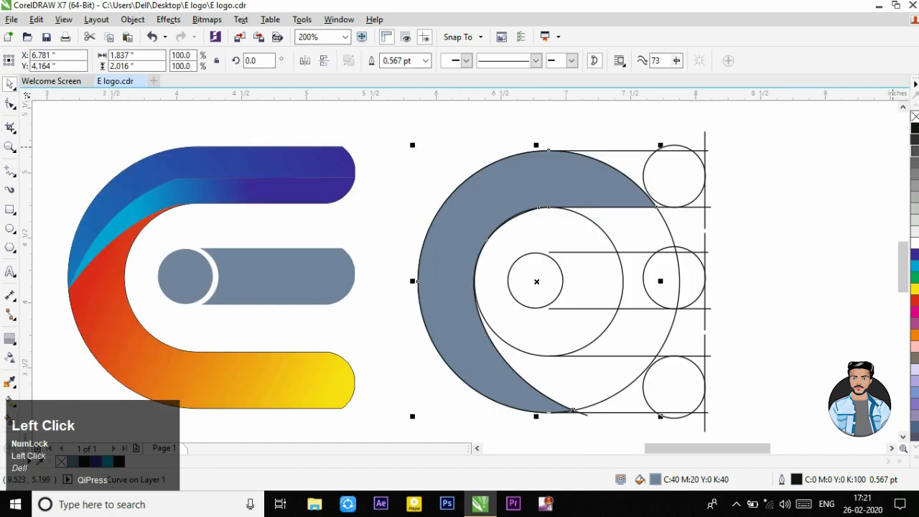
{"action": "right_click", "coordinate": [913, 117]}
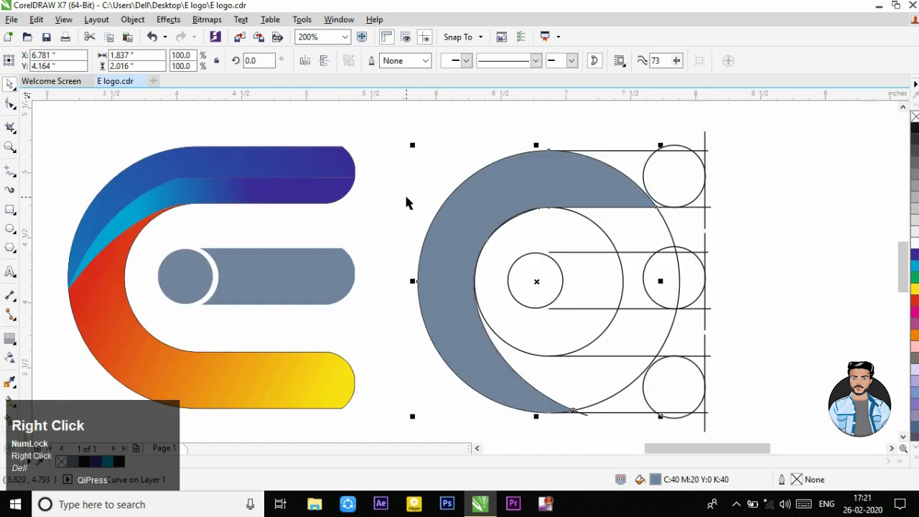
Step: Move the blue-grey crescent onto the coloured E and align it with the logo's outer and inner edges
{"action": "left_click", "coordinate": [427, 208]}
{"action": "scroll", "coordinate": [660, 219], "scroll_direction": "down", "scroll_amount": 1}
{"action": "scroll", "coordinate": [433, 219], "scroll_direction": "up", "scroll_amount": 1}
{"action": "left_click_drag", "start_coordinate": [684, 225], "coordinate": [336, 223]}
{"action": "scroll", "coordinate": [351, 262], "scroll_direction": "up", "scroll_amount": 2}
{"action": "left_click_drag", "start_coordinate": [340, 262], "coordinate": [339, 262]}
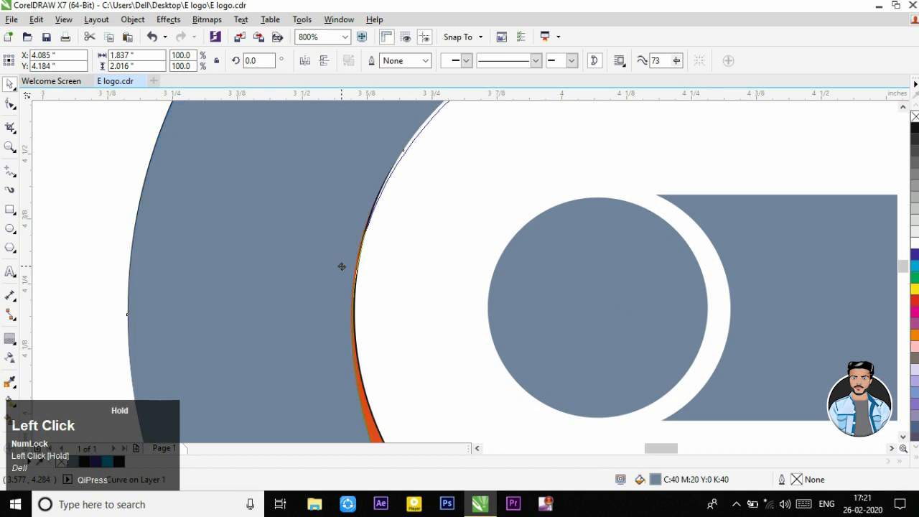
{"action": "scroll", "coordinate": [341, 266], "scroll_direction": "down", "scroll_amount": 2}
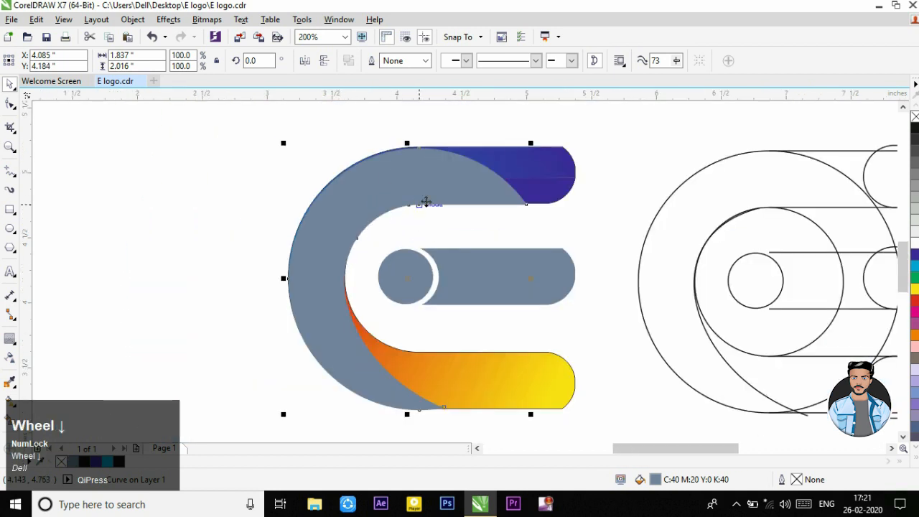
{"action": "left_click", "coordinate": [590, 202]}
{"action": "scroll", "coordinate": [524, 208], "scroll_direction": "up", "scroll_amount": 4}
{"action": "left_click_drag", "start_coordinate": [534, 225], "coordinate": [526, 198]}
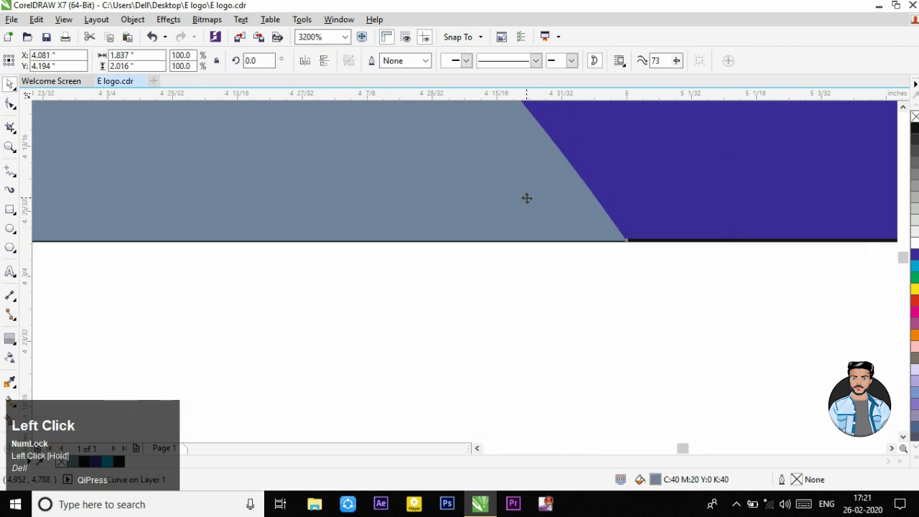
{"action": "scroll", "coordinate": [526, 198], "scroll_direction": "down", "scroll_amount": 4}
Step: Remove the outline from the red-to-yellow lower arm and clear the selection
{"action": "left_click", "coordinate": [533, 217]}
{"action": "left_click", "coordinate": [522, 356]}
{"action": "right_click", "coordinate": [914, 117]}
{"action": "left_click", "coordinate": [668, 140]}
Step: Bring the selected blue gradient pieces of the upper arm to the front of the layer, above the blue-grey crescent
{"action": "left_click_drag", "start_coordinate": [629, 133], "coordinate": [196, 287]}
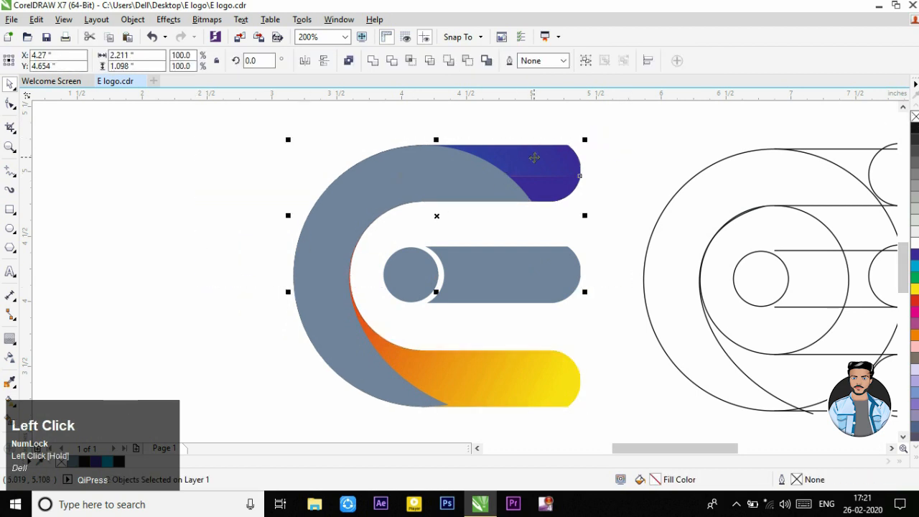
{"action": "right_click", "coordinate": [535, 157]}
{"action": "mouse_move", "coordinate": [569, 325]}
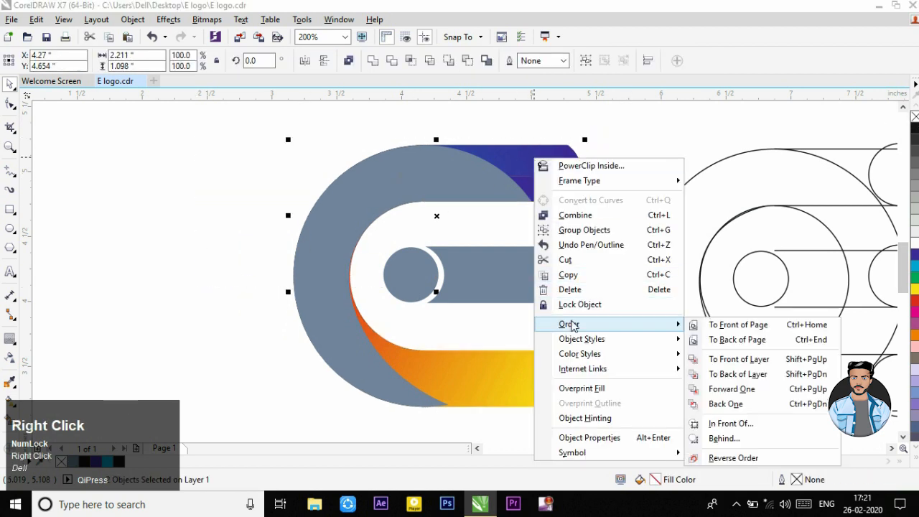
{"action": "left_click", "coordinate": [726, 359]}
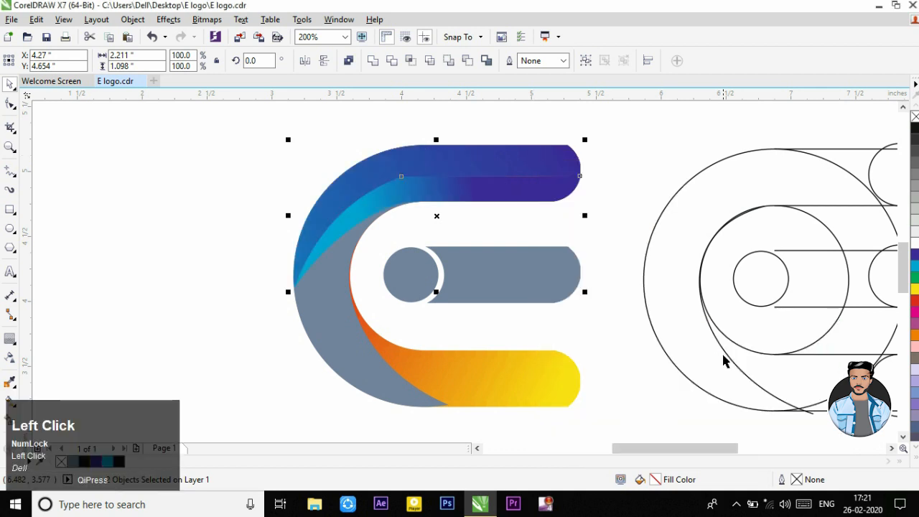
{"action": "left_click", "coordinate": [612, 183]}
Step: Fill the blue-grey crescent with a linear gradient from red at its upper end to orange at its lower tip
{"action": "left_click", "coordinate": [360, 391]}
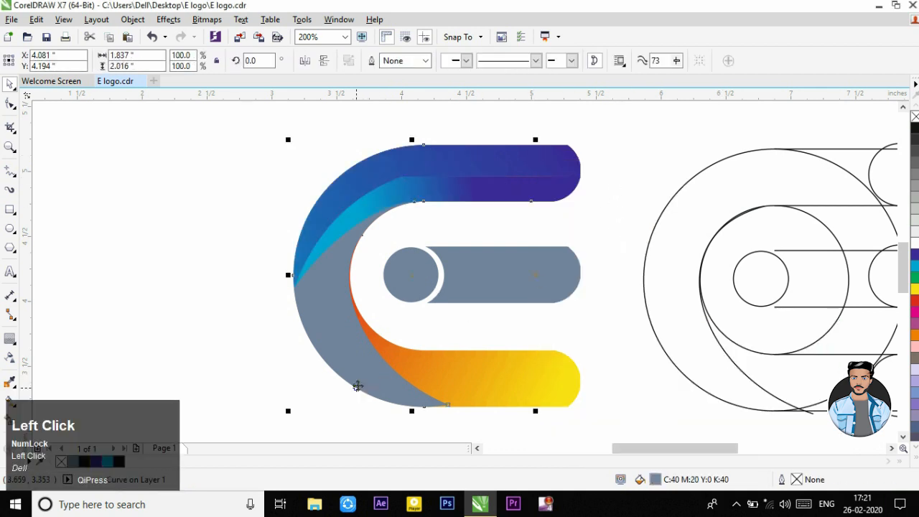
{"action": "left_click", "coordinate": [8, 408]}
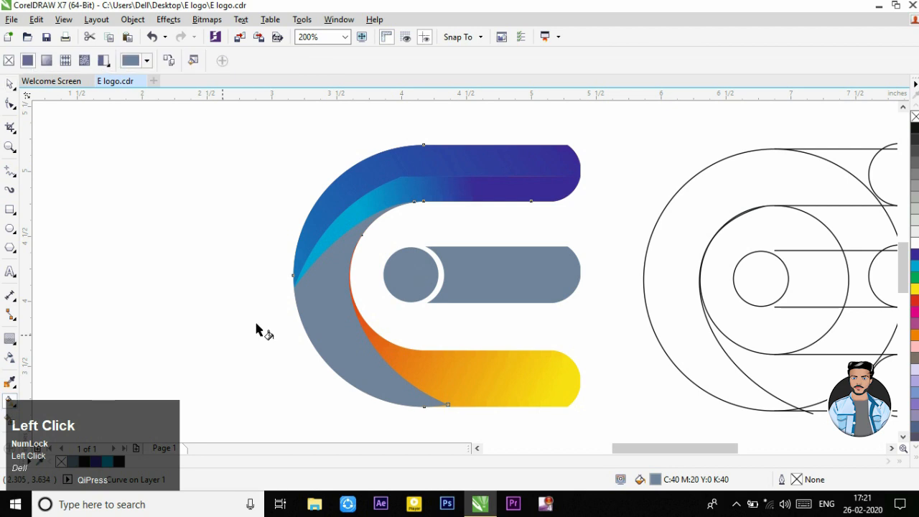
{"action": "left_click_drag", "start_coordinate": [373, 369], "coordinate": [325, 265]}
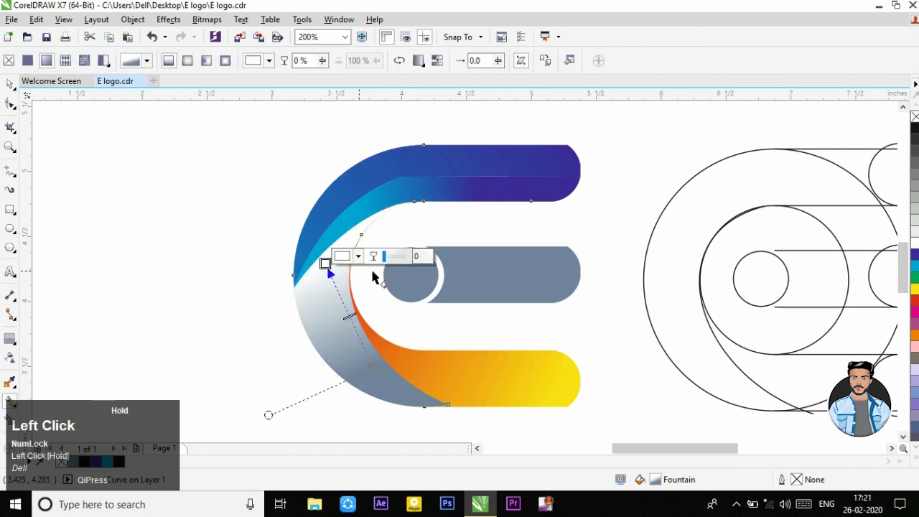
{"action": "left_click_drag", "start_coordinate": [916, 308], "coordinate": [324, 256]}
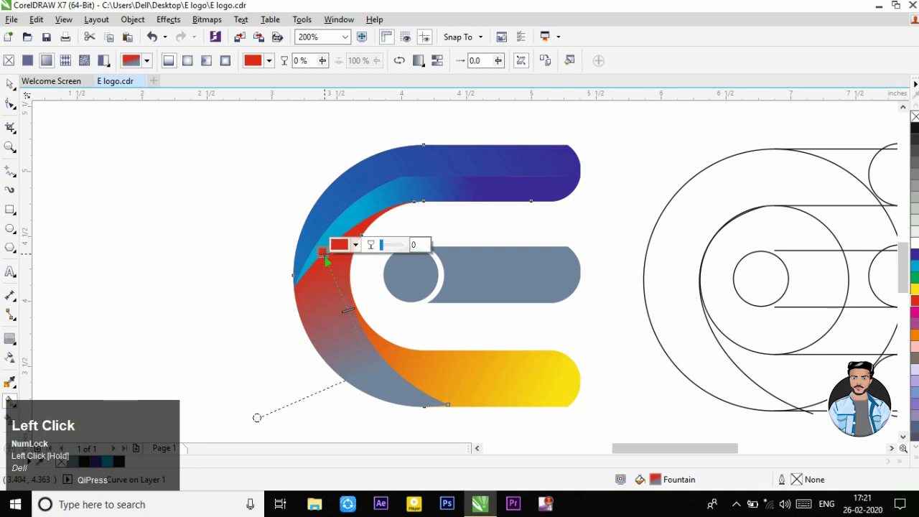
{"action": "left_click_drag", "start_coordinate": [915, 334], "coordinate": [394, 402]}
{"action": "left_click_drag", "start_coordinate": [361, 331], "coordinate": [369, 353]}
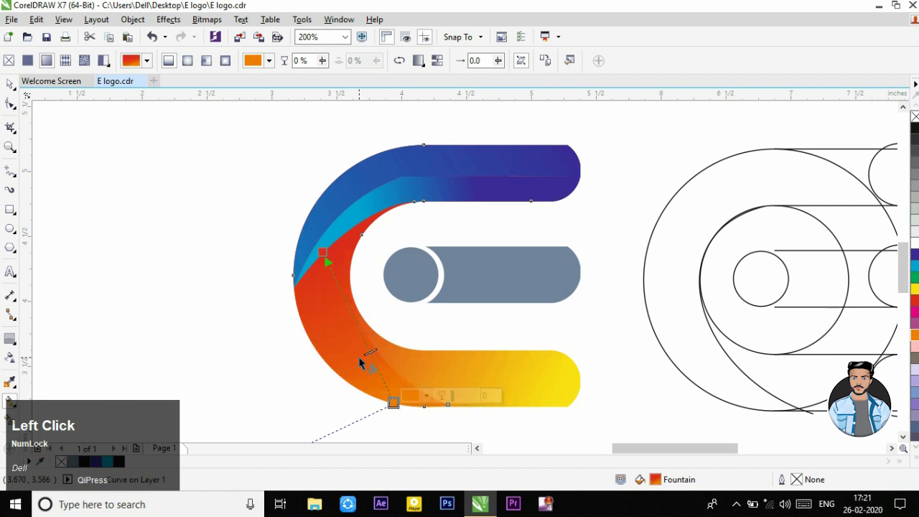
{"action": "left_click", "coordinate": [361, 360]}
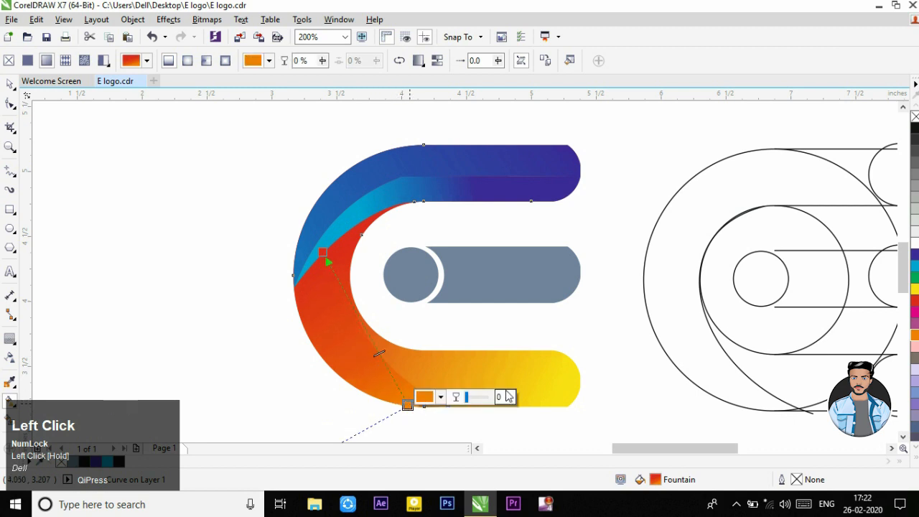
Step: Recolour the inner start of the lower arm's gradient with magenta, move it onto the inner curve and darken it
{"action": "left_click", "coordinate": [527, 373]}
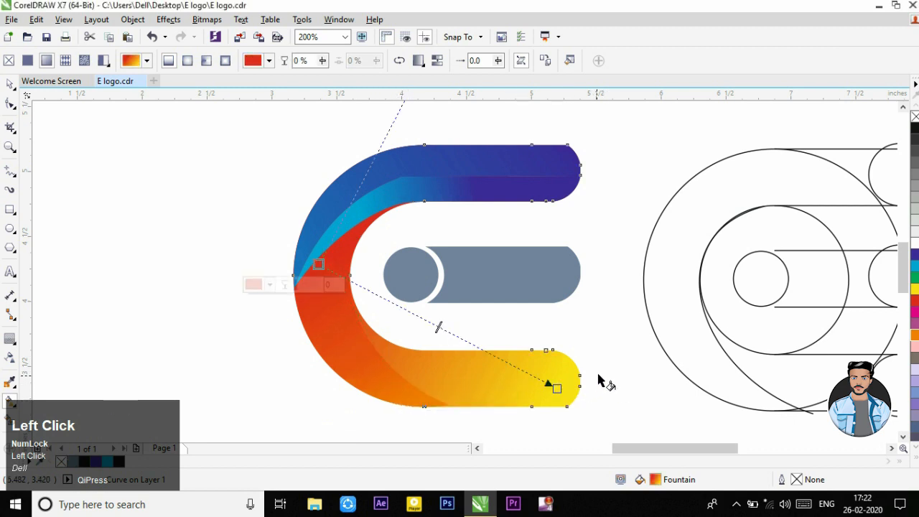
{"action": "left_click_drag", "start_coordinate": [914, 310], "coordinate": [367, 324]}
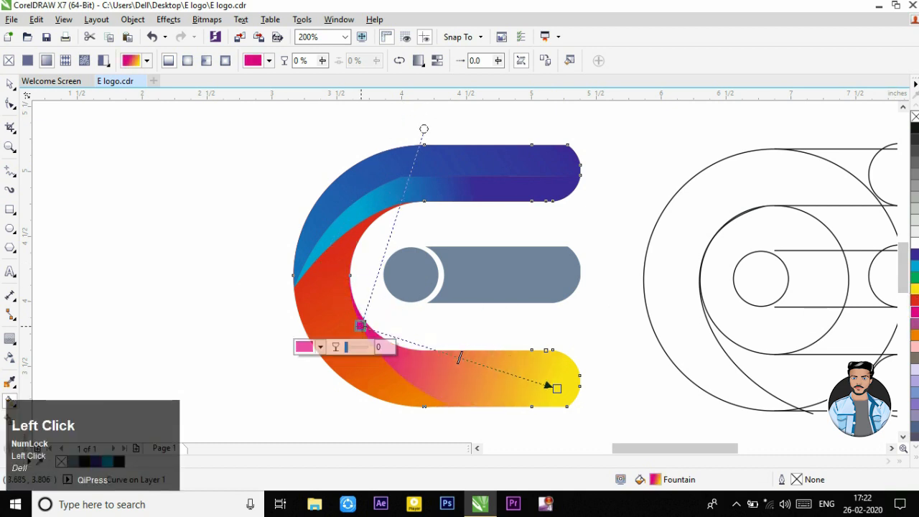
{"action": "left_click", "coordinate": [326, 344]}
{"action": "left_click_drag", "start_coordinate": [381, 250], "coordinate": [385, 266]}
{"action": "left_click", "coordinate": [523, 327]}
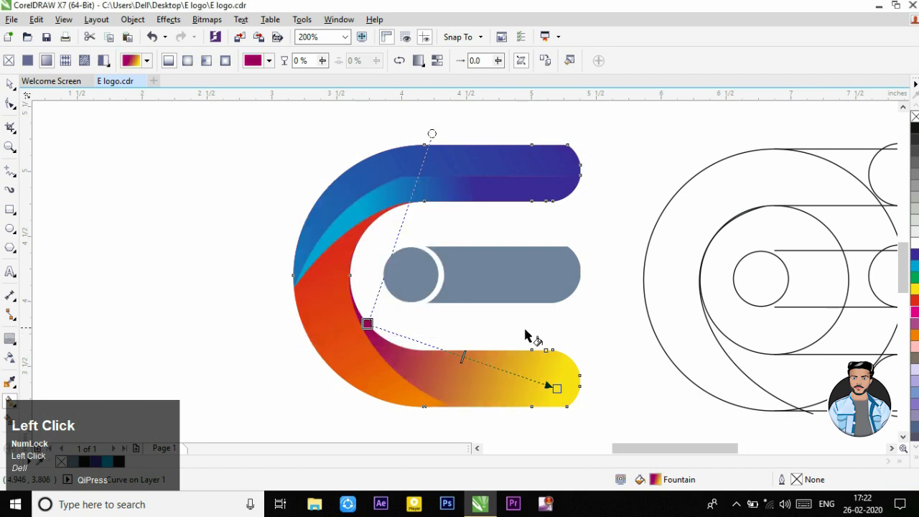
Step: Change the outer end of the lower arm's gradient to a lighter magenta, C 8, M 82, Y 0, K 0
{"action": "left_click_drag", "start_coordinate": [915, 312], "coordinate": [565, 391]}
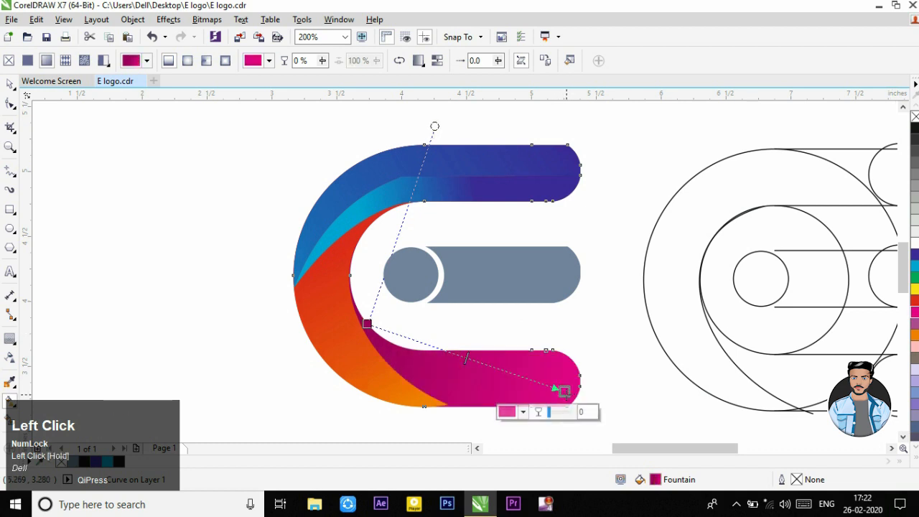
{"action": "left_click", "coordinate": [522, 412]}
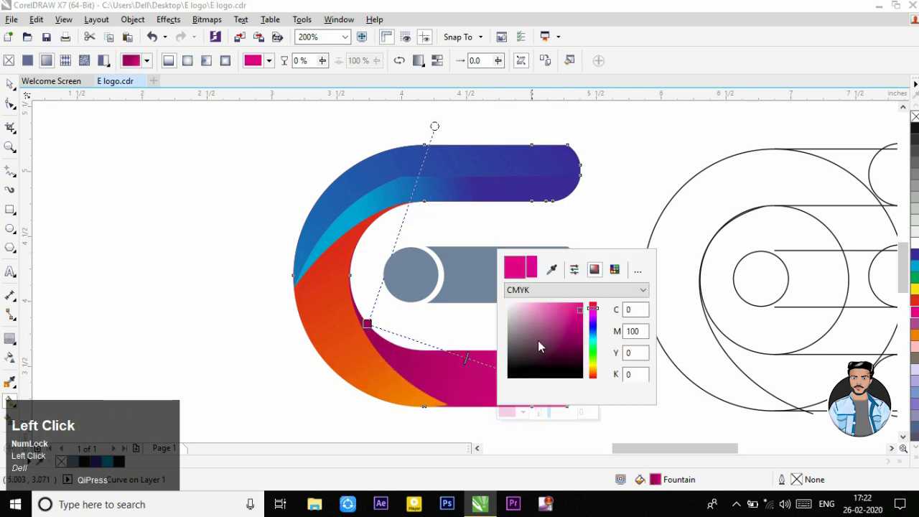
{"action": "left_click_drag", "start_coordinate": [580, 320], "coordinate": [557, 310]}
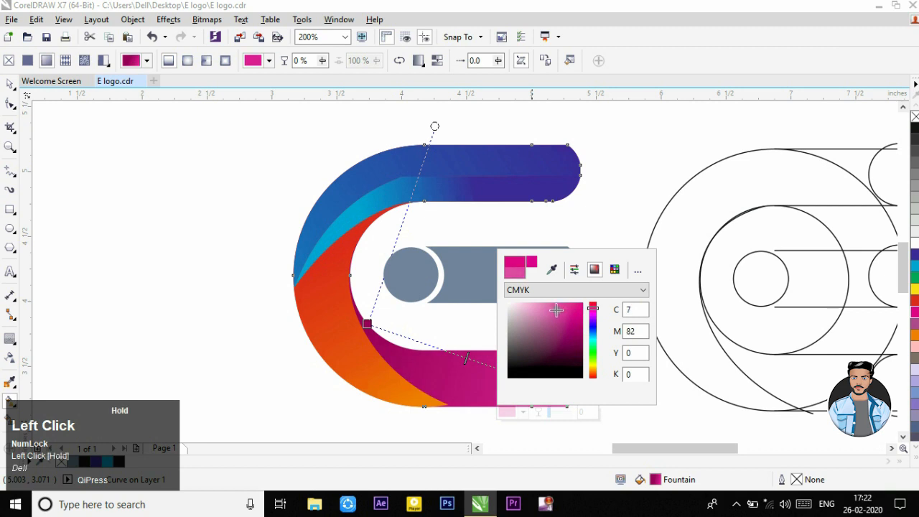
{"action": "left_click", "coordinate": [621, 239]}
Step: Shift the start of the lower arm's gradient along its inner edge and darken it to about C 23, M 100, Y 22, K 74
{"action": "left_click_drag", "start_coordinate": [367, 324], "coordinate": [388, 342]}
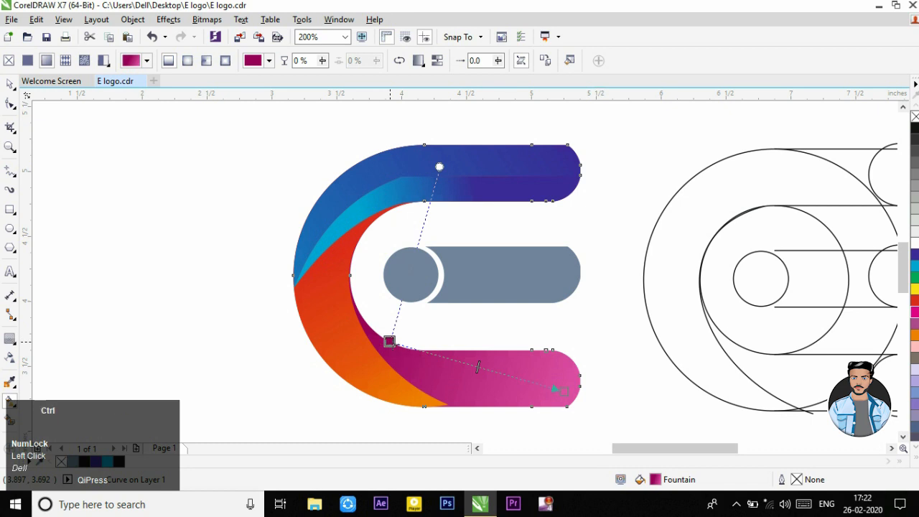
{"action": "key", "text": "ctrl+shift+F11"}
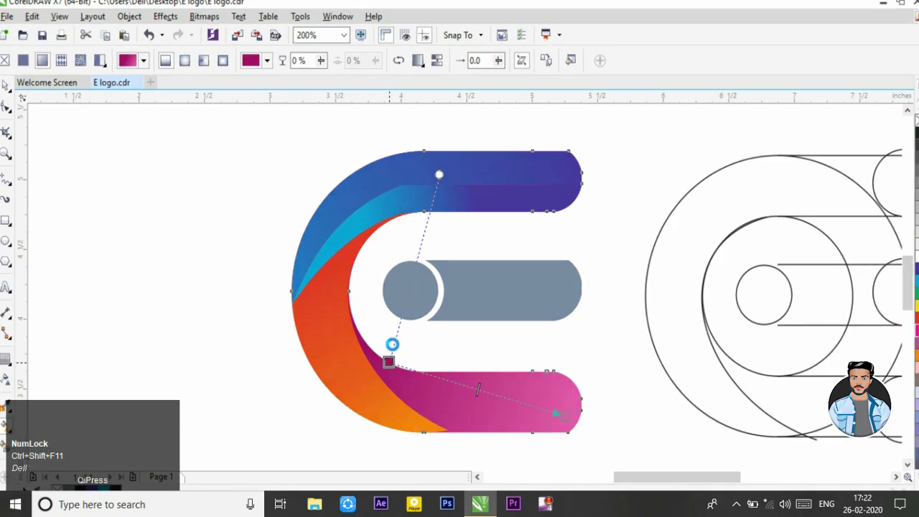
{"action": "key", "text": "F11"}
{"action": "left_click", "coordinate": [402, 350]}
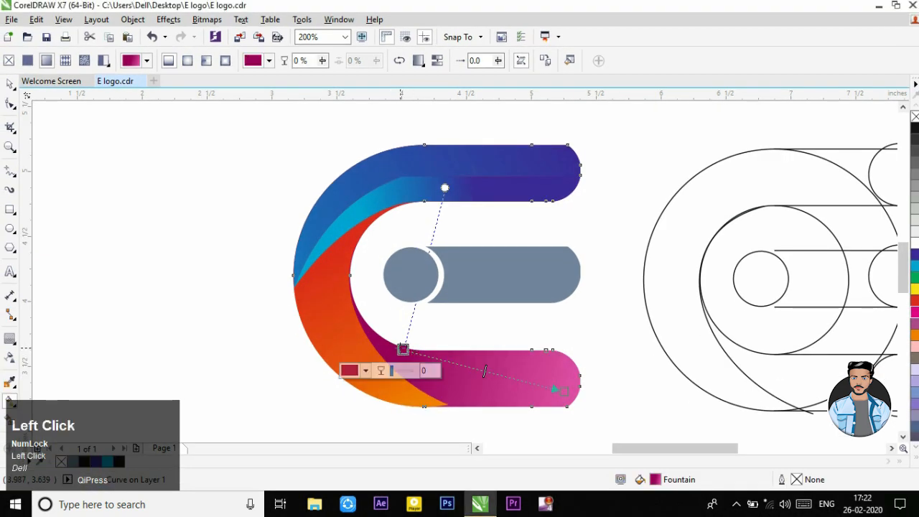
{"action": "left_click", "coordinate": [350, 370]}
{"action": "left_click_drag", "start_coordinate": [409, 293], "coordinate": [416, 312]}
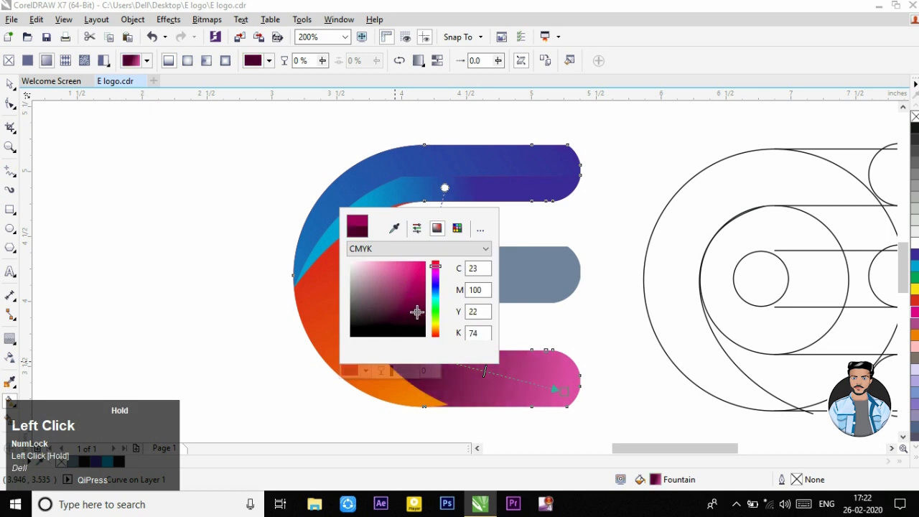
{"action": "left_click", "coordinate": [517, 441]}
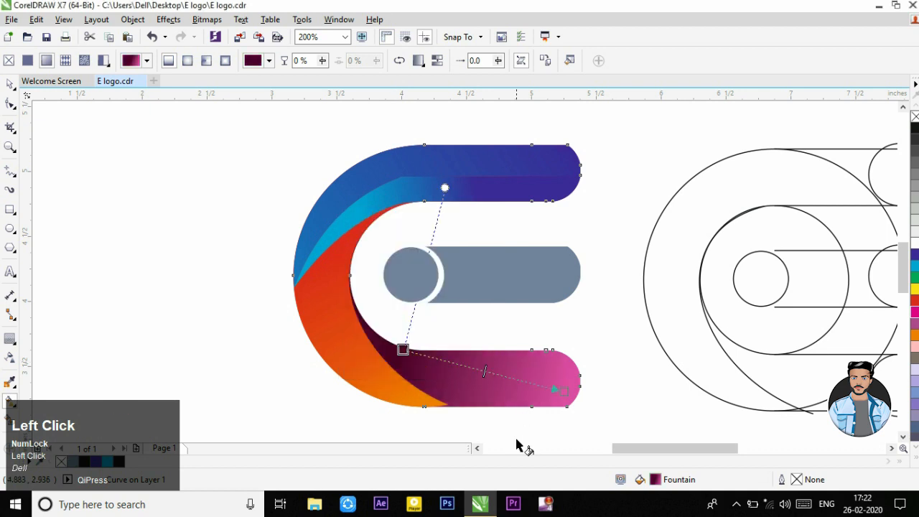
{"action": "left_click", "coordinate": [11, 84]}
{"action": "left_click", "coordinate": [74, 175]}
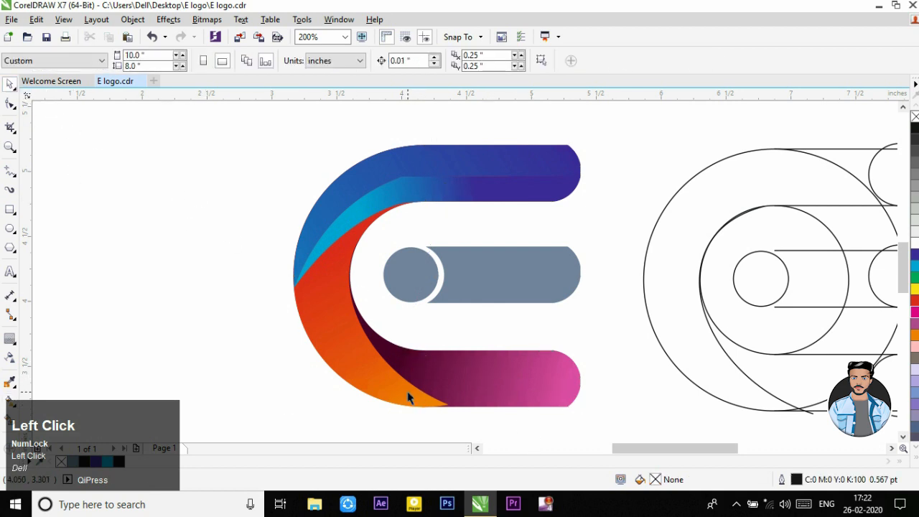
Step: Draw a straight line, about 0.86 by 1.1 inches in extent, from the crescent's inner edge to the lower arm's bottom edge
{"action": "scroll", "coordinate": [413, 391], "scroll_direction": "up", "scroll_amount": 1}
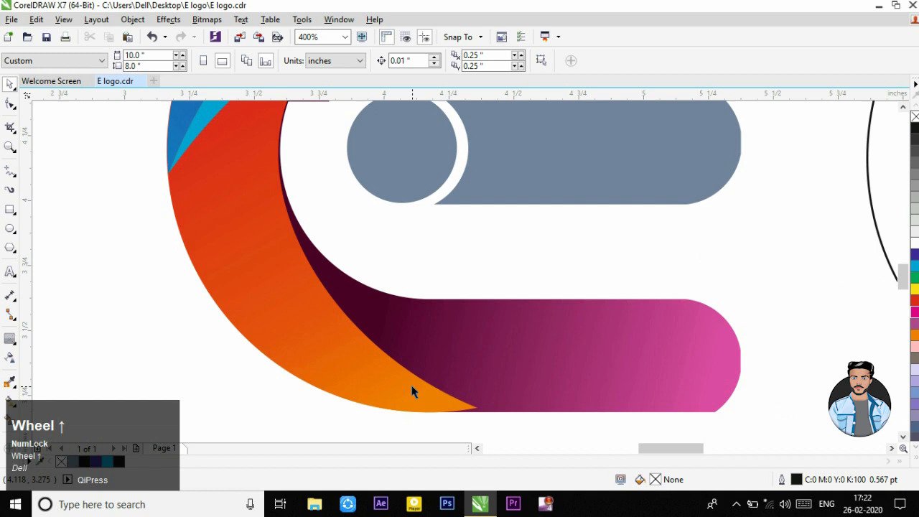
{"action": "left_click", "coordinate": [9, 170]}
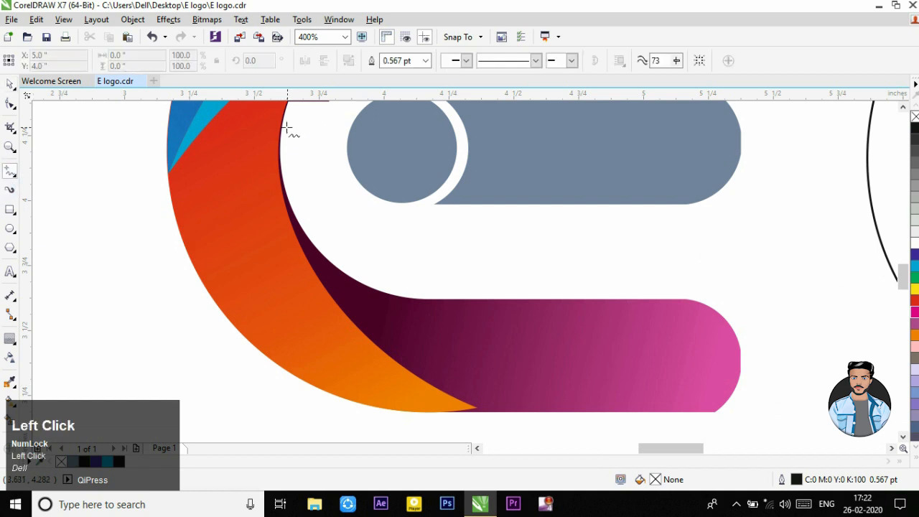
{"action": "left_click", "coordinate": [282, 128]}
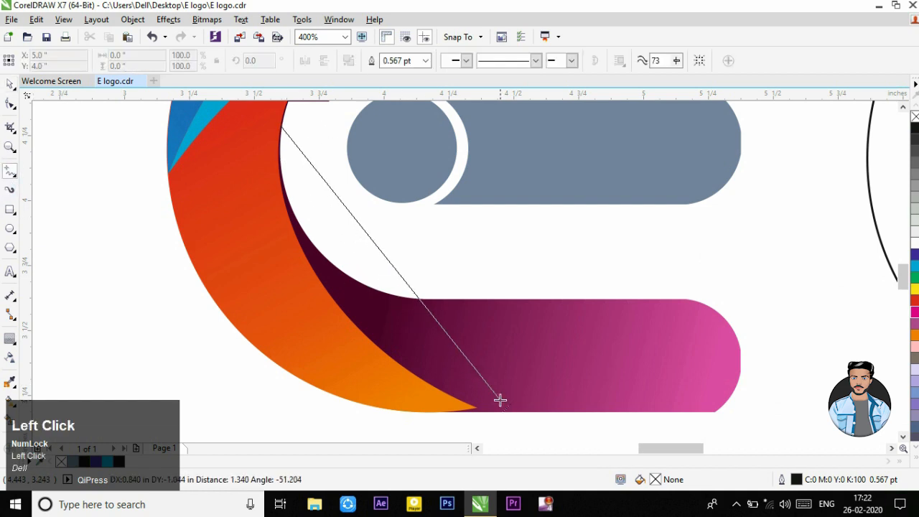
{"action": "left_click", "coordinate": [505, 411]}
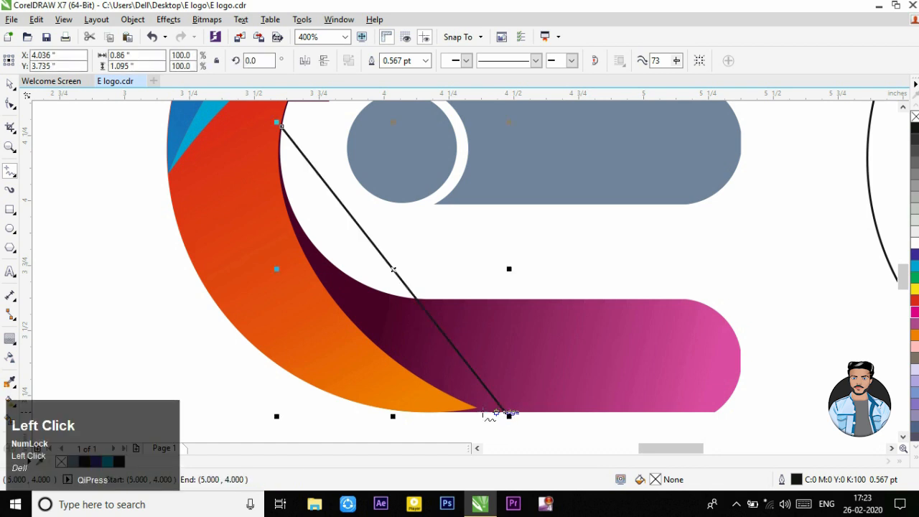
Step: Move the orange crescent's lower tip node outward onto the bottom edge of the lower arm
{"action": "left_click", "coordinate": [10, 102]}
{"action": "scroll", "coordinate": [462, 430], "scroll_direction": "up", "scroll_amount": 1}
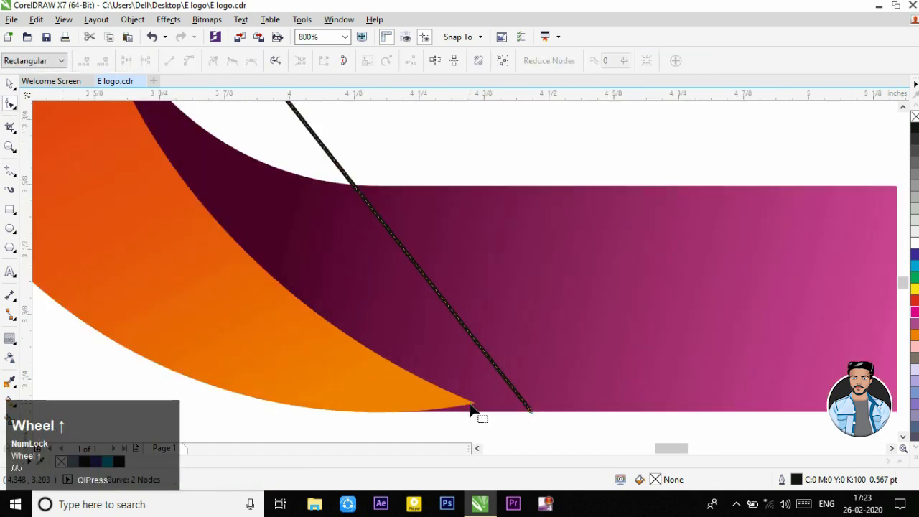
{"action": "left_click", "coordinate": [463, 397]}
{"action": "left_click_drag", "start_coordinate": [480, 415], "coordinate": [500, 417]}
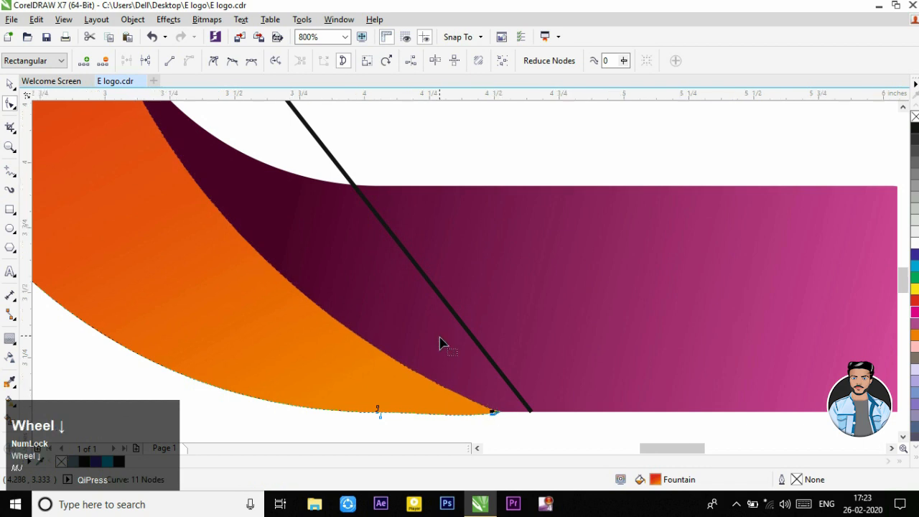
{"action": "scroll", "coordinate": [441, 343], "scroll_direction": "down", "scroll_amount": 1}
Step: Convert the drawn line to a curve and bend it toward the boundary between the orange crescent and the lower arm
{"action": "right_click", "coordinate": [382, 247]}
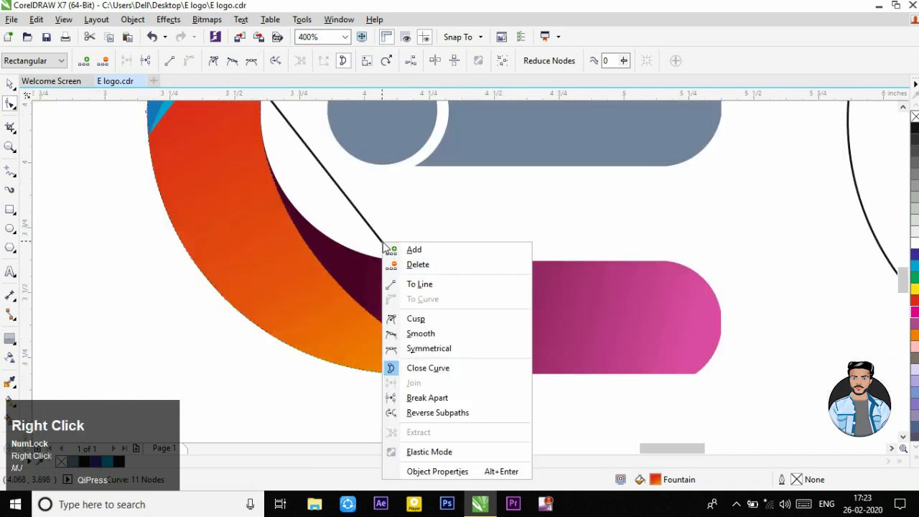
{"action": "left_click", "coordinate": [386, 251]}
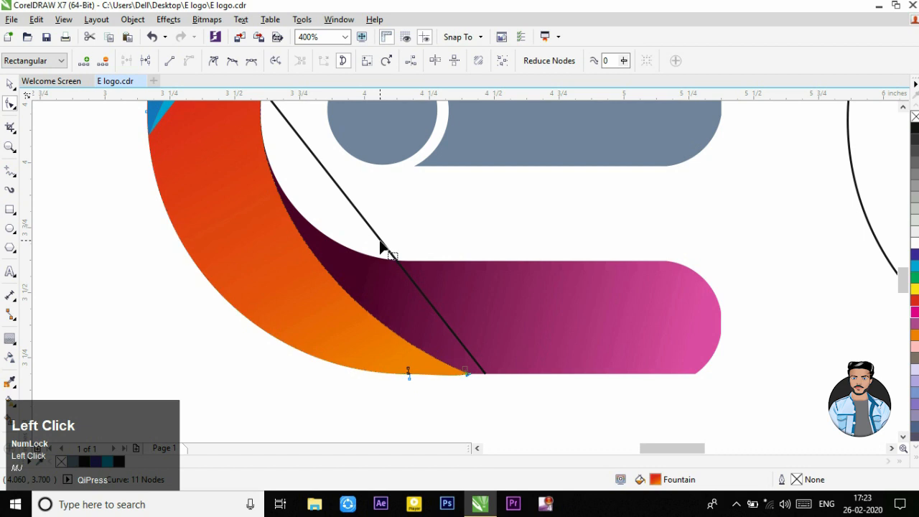
{"action": "left_click", "coordinate": [382, 248]}
{"action": "right_click", "coordinate": [382, 242]}
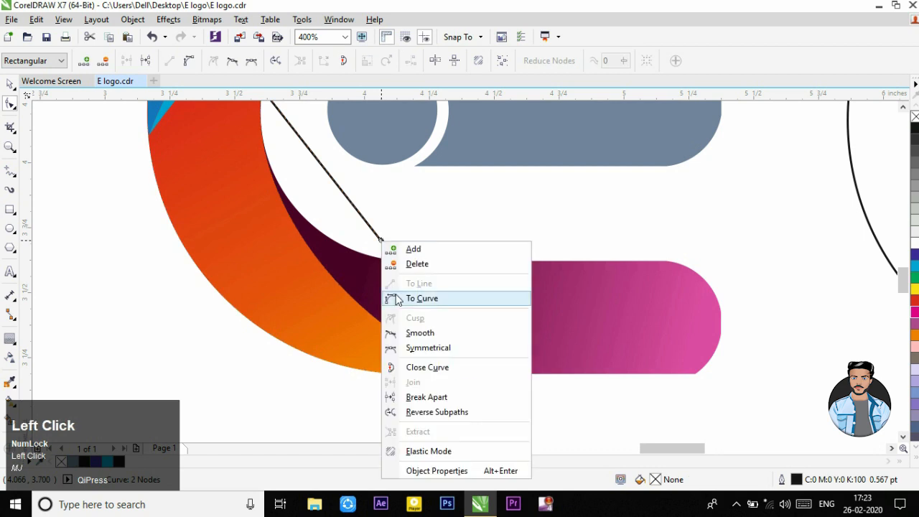
{"action": "left_click", "coordinate": [396, 299]}
{"action": "left_click_drag", "start_coordinate": [381, 247], "coordinate": [335, 263]}
{"action": "scroll", "coordinate": [335, 263], "scroll_direction": "down", "scroll_amount": 1}
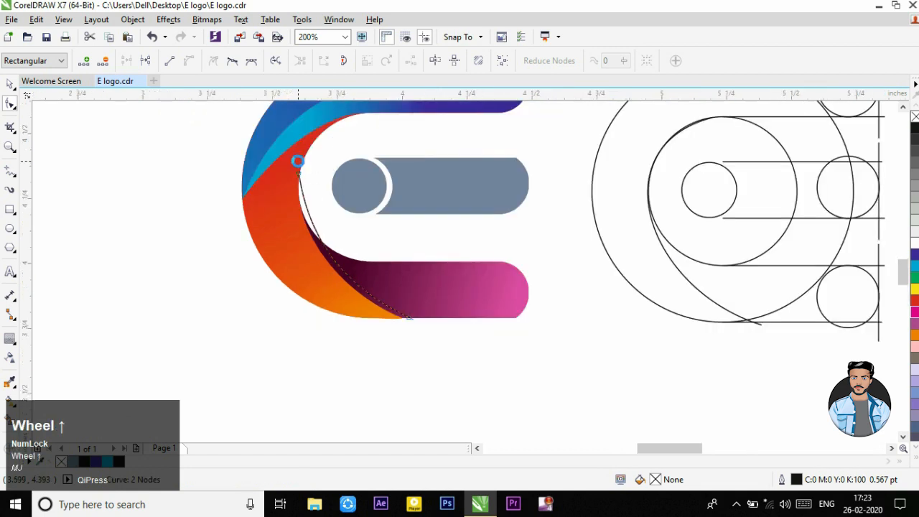
Step: Adjust the curve's upper node and both handles so it bows along the inner edge of the orange crescent
{"action": "scroll", "coordinate": [304, 186], "scroll_direction": "up", "scroll_amount": 1}
{"action": "left_click", "coordinate": [297, 201]}
{"action": "mouse_move", "coordinate": [296, 201]}
{"action": "left_mouse_down"}
{"action": "mouse_move", "coordinate": [309, 253]}
{"action": "mouse_move", "coordinate": [297, 219]}
{"action": "left_mouse_up"}
{"action": "scroll", "coordinate": [318, 226], "scroll_direction": "down", "scroll_amount": 2}
{"action": "scroll", "coordinate": [353, 327], "scroll_direction": "up", "scroll_amount": 2}
{"action": "left_click_drag", "start_coordinate": [352, 311], "coordinate": [364, 303]}
{"action": "left_click_drag", "start_coordinate": [278, 226], "coordinate": [274, 235]}
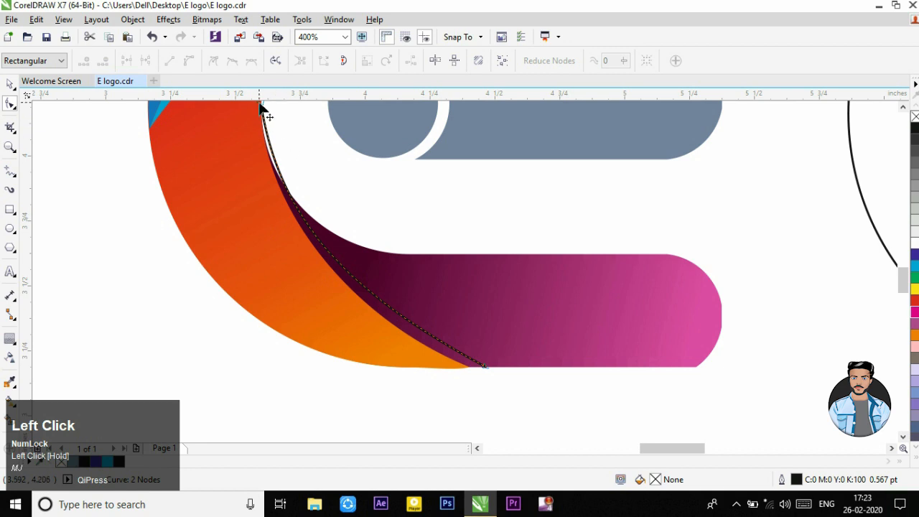
Step: Refine the curve's upper bend and extend its lower end farther along the lower arm's bottom edge, beyond the orange tip
{"action": "left_click", "coordinate": [276, 195]}
{"action": "left_click_drag", "start_coordinate": [280, 229], "coordinate": [257, 209]}
{"action": "left_click_drag", "start_coordinate": [364, 313], "coordinate": [369, 311]}
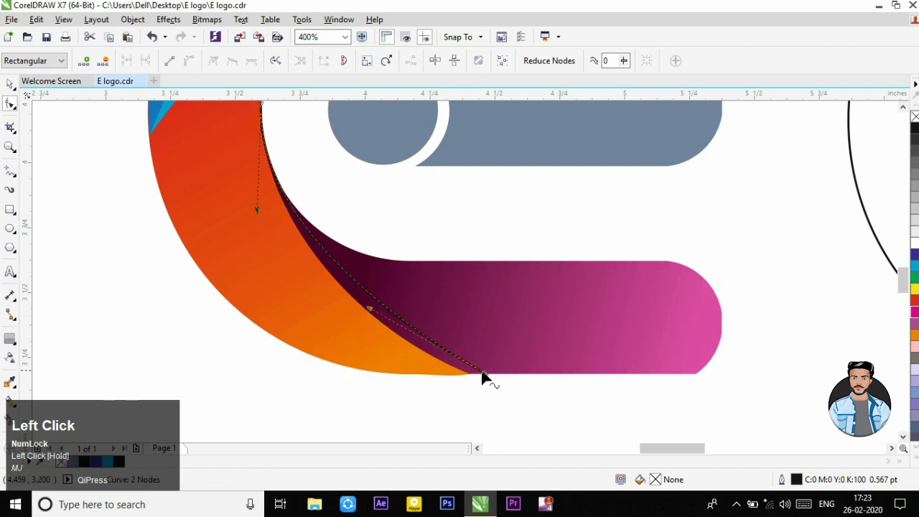
{"action": "left_click_drag", "start_coordinate": [486, 379], "coordinate": [385, 323]}
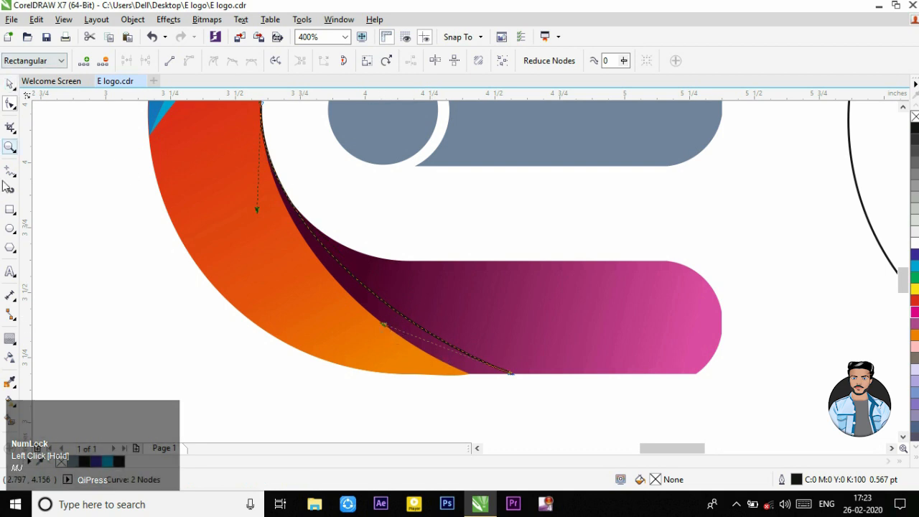
{"action": "left_click", "coordinate": [10, 84]}
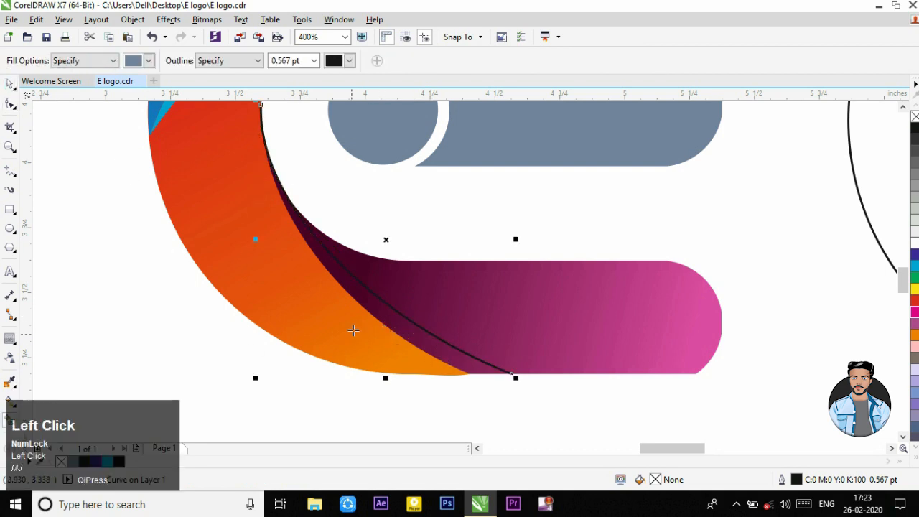
Step: Create a filled shape from the sliver between the orange crescent and the drawn curve, and remove its outline
{"action": "left_click", "coordinate": [388, 319]}
{"action": "left_click", "coordinate": [10, 84]}
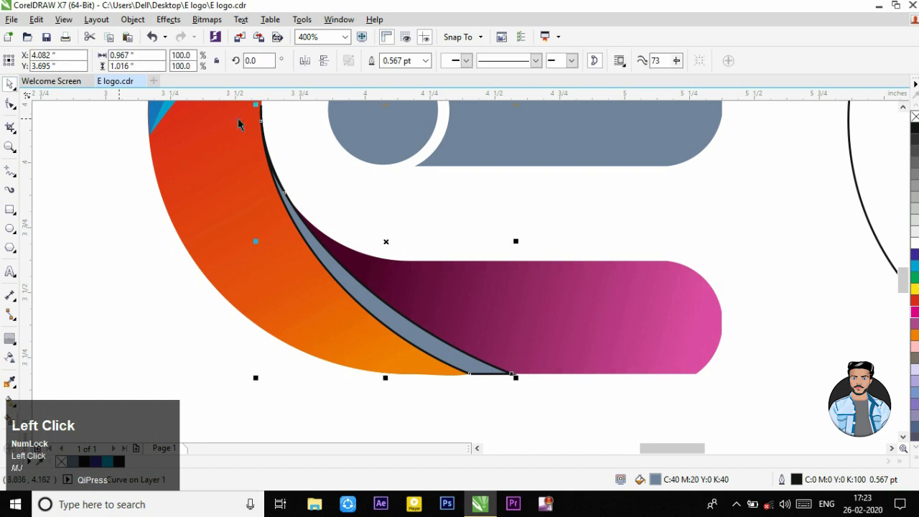
{"action": "left_click", "coordinate": [570, 244]}
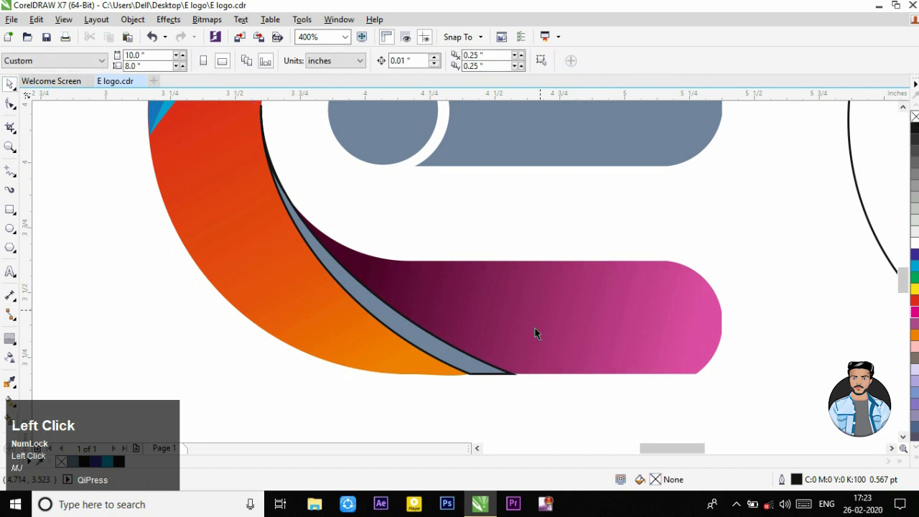
{"action": "scroll", "coordinate": [489, 391], "scroll_direction": "up", "scroll_amount": 1}
{"action": "left_click", "coordinate": [494, 351]}
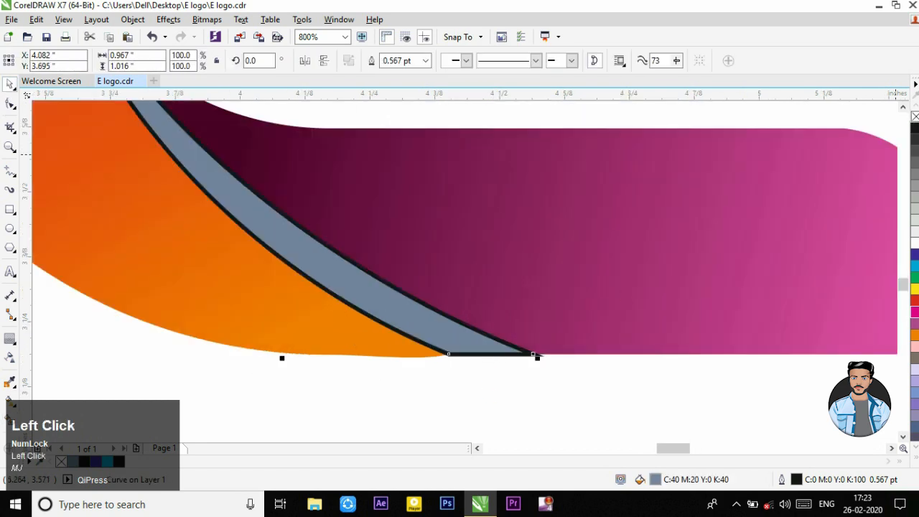
{"action": "right_click", "coordinate": [915, 117]}
{"action": "left_click", "coordinate": [683, 366]}
Step: Delete the leftover construction curve along the sliver's edge on the lower arm
{"action": "scroll", "coordinate": [524, 337], "scroll_direction": "up", "scroll_amount": 2}
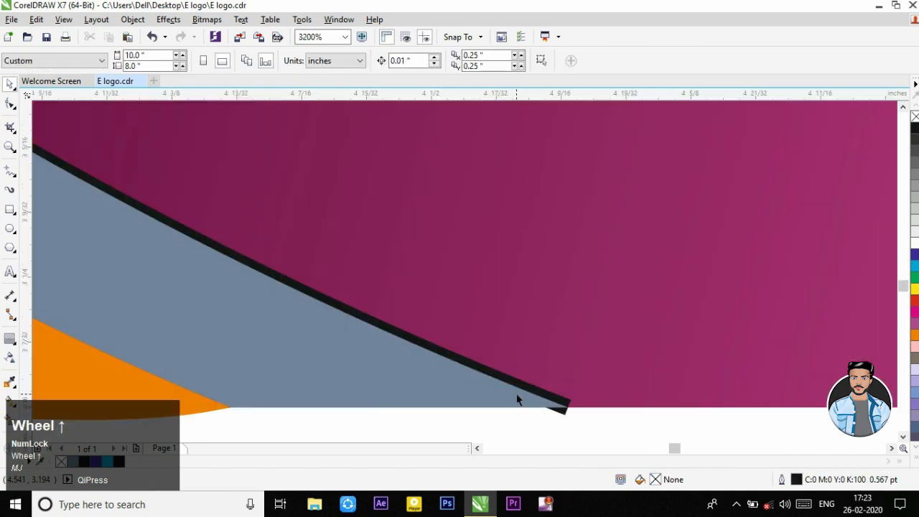
{"action": "left_click_drag", "start_coordinate": [523, 392], "coordinate": [549, 318]}
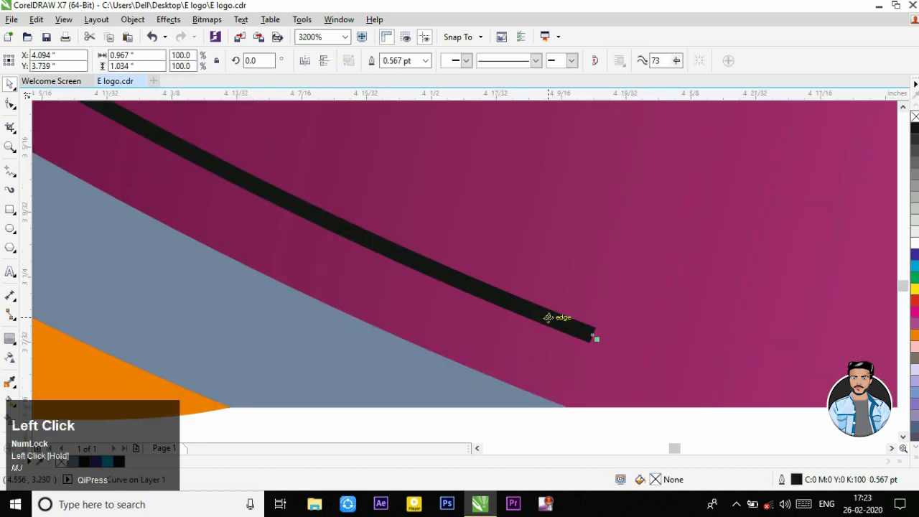
{"action": "key", "text": "Delete"}
{"action": "scroll", "coordinate": [548, 318], "scroll_direction": "down", "scroll_amount": 3}
{"action": "scroll", "coordinate": [546, 317], "scroll_direction": "down", "scroll_amount": 2}
{"action": "scroll", "coordinate": [544, 309], "scroll_direction": "up", "scroll_amount": 1}
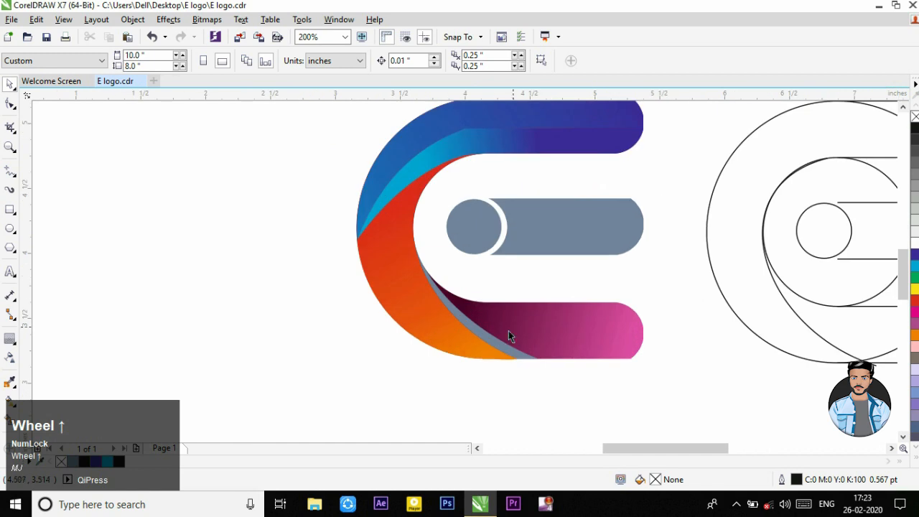
Step: Fill the grey sliver between the orange crescent and the lower arm with black (K:100)
{"action": "left_click", "coordinate": [488, 336]}
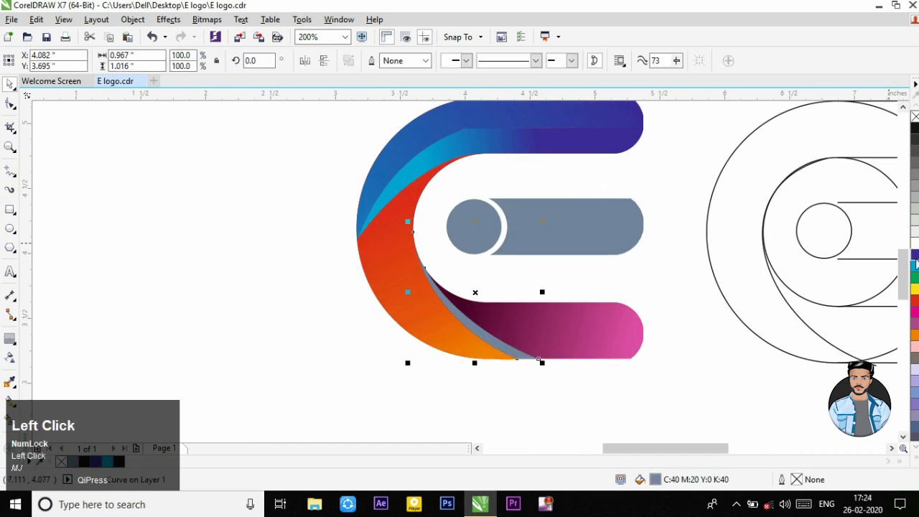
{"action": "left_click", "coordinate": [915, 126]}
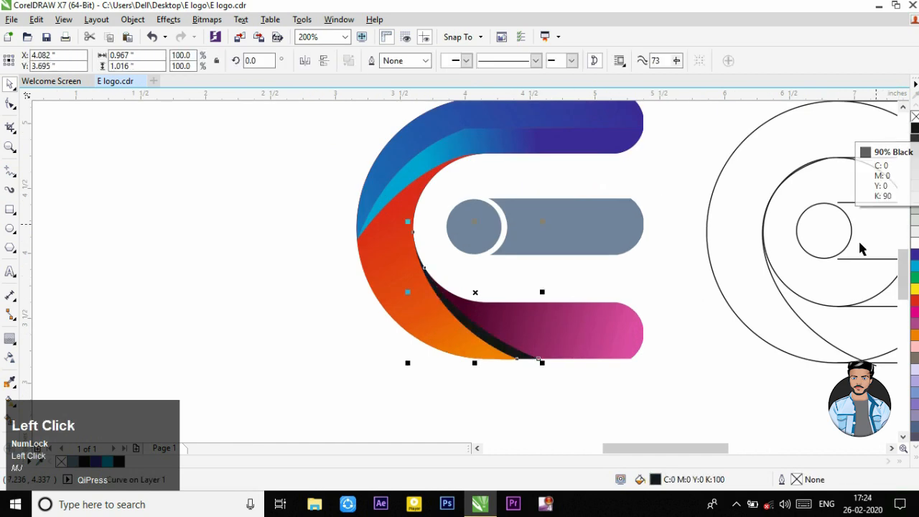
{"action": "left_click", "coordinate": [654, 383]}
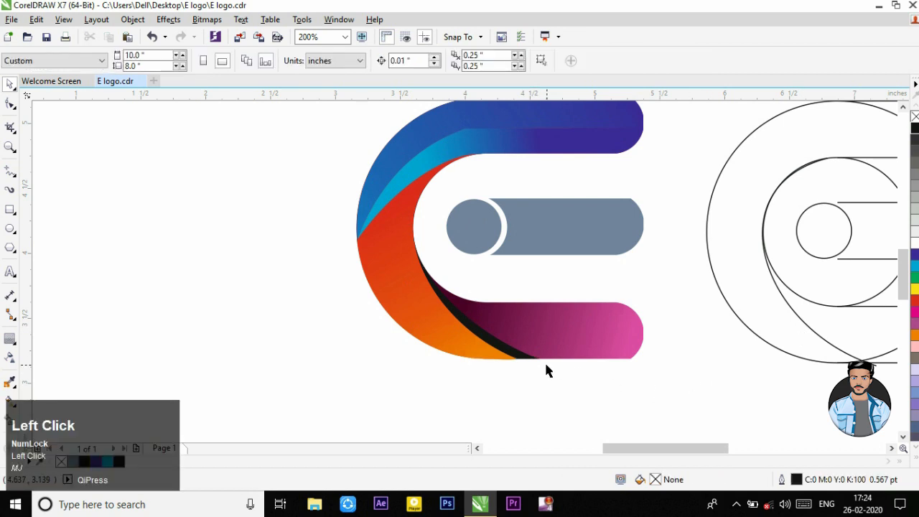
{"action": "scroll", "coordinate": [591, 364], "scroll_direction": "down", "scroll_amount": 1}
{"action": "scroll", "coordinate": [589, 363], "scroll_direction": "up", "scroll_amount": 1}
{"action": "scroll", "coordinate": [562, 352], "scroll_direction": "down", "scroll_amount": 1}
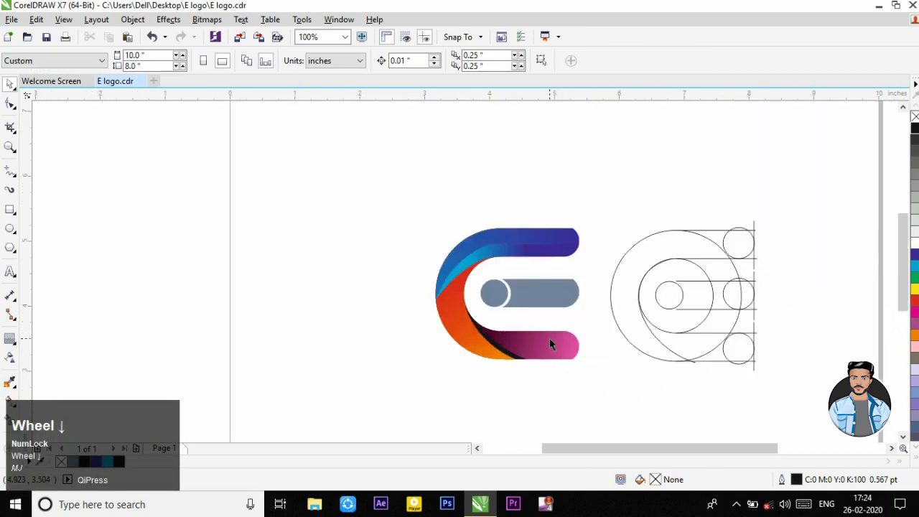
{"action": "scroll", "coordinate": [550, 339], "scroll_direction": "up", "scroll_amount": 1}
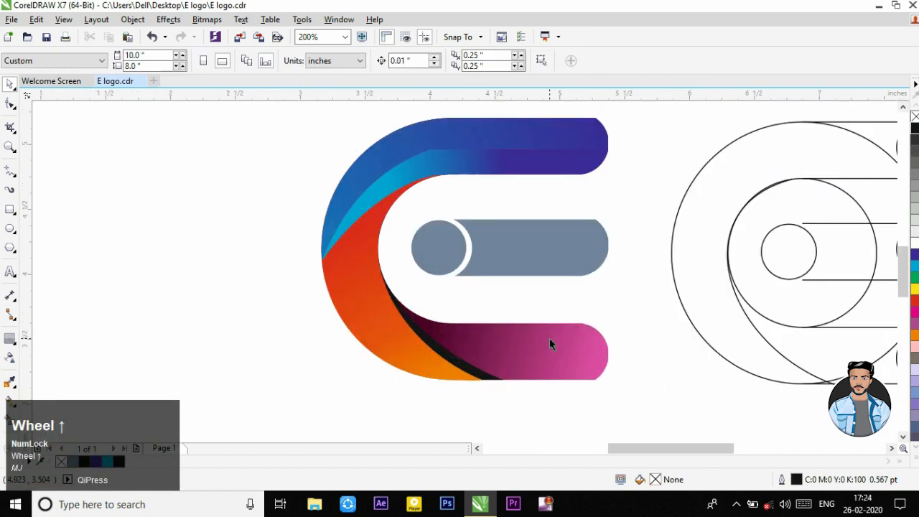
Step: Create a separate shape over the small centre circle, give it a vertical linear gradient fill, and remove its outline
{"action": "left_click", "coordinate": [504, 244]}
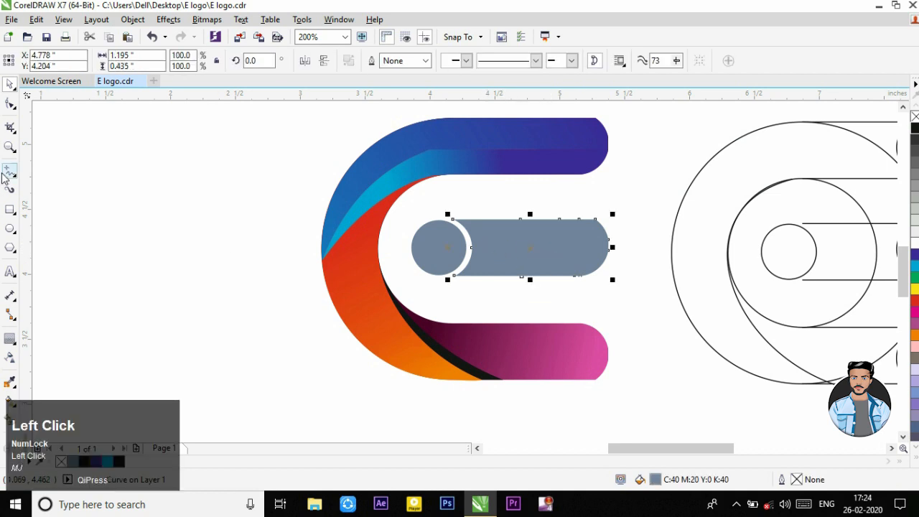
{"action": "left_click", "coordinate": [9, 421]}
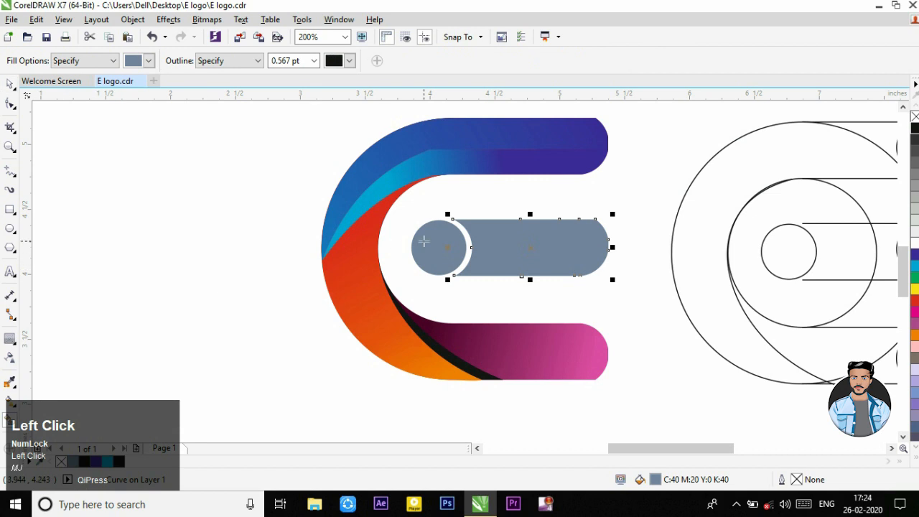
{"action": "left_click", "coordinate": [434, 223]}
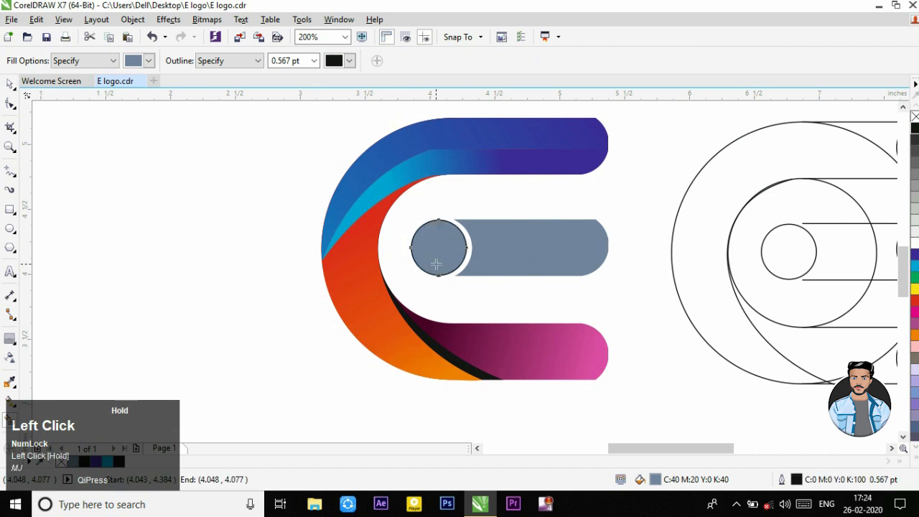
{"action": "left_click", "coordinate": [9, 381]}
{"action": "left_click", "coordinate": [9, 400]}
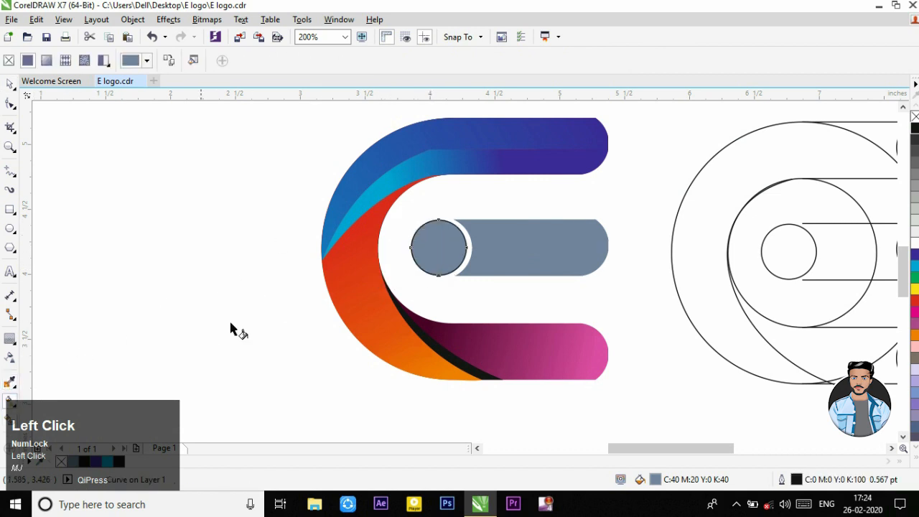
{"action": "left_click_drag", "start_coordinate": [435, 219], "coordinate": [438, 273]}
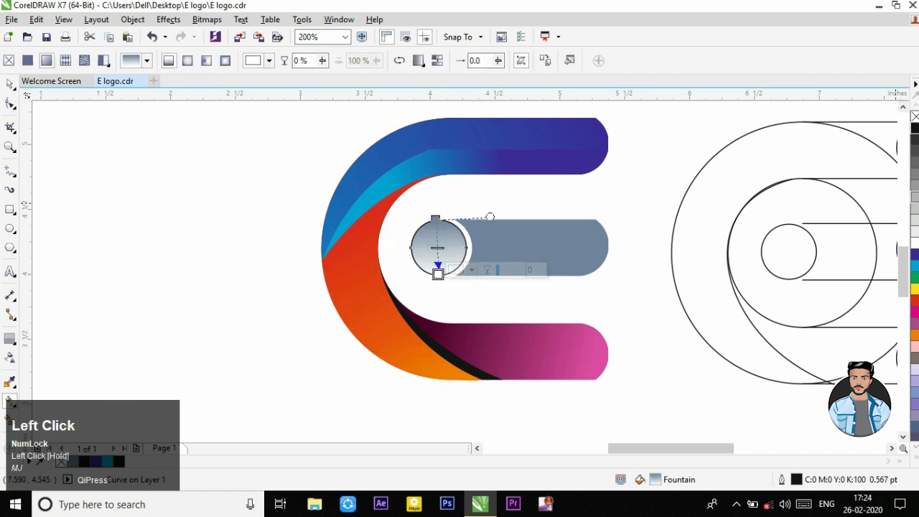
{"action": "right_click", "coordinate": [914, 117]}
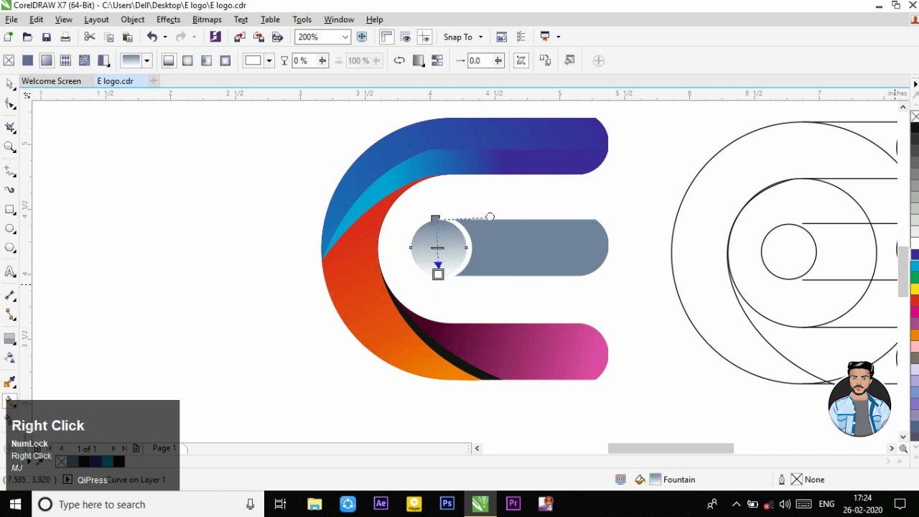
Step: Colour the centre circle's gradient magenta at the upper edge and red at the lower edge, adjusting its direction
{"action": "left_click_drag", "start_coordinate": [915, 300], "coordinate": [438, 275]}
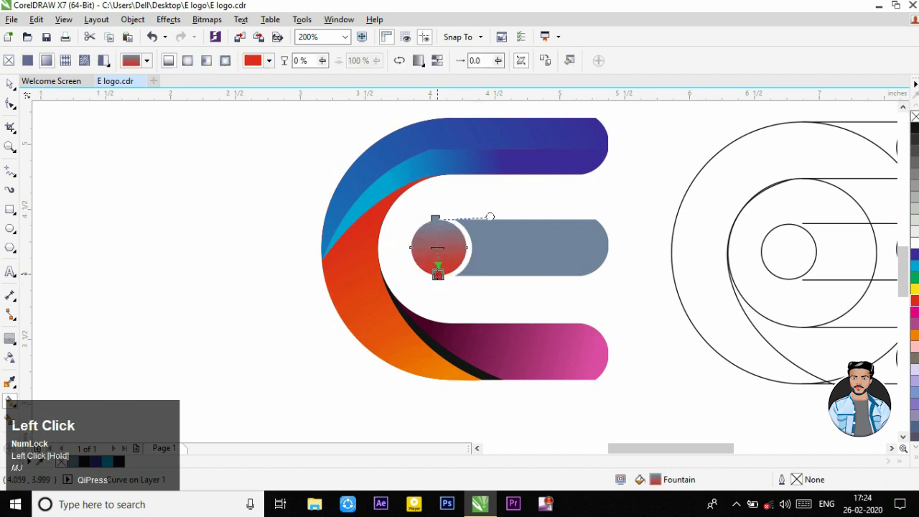
{"action": "left_click_drag", "start_coordinate": [915, 312], "coordinate": [435, 218]}
{"action": "left_click", "coordinate": [436, 218]}
{"action": "left_click_drag", "start_coordinate": [434, 263], "coordinate": [428, 231]}
{"action": "left_click_drag", "start_coordinate": [434, 263], "coordinate": [442, 274]}
{"action": "left_click", "coordinate": [428, 222]}
{"action": "left_click_drag", "start_coordinate": [427, 222], "coordinate": [438, 275]}
Step: Apply a vertical gradient to the middle arm, from red along its upper edge to magenta along its lower edge
{"action": "left_click", "coordinate": [522, 250]}
{"action": "left_click_drag", "start_coordinate": [540, 218], "coordinate": [539, 271]}
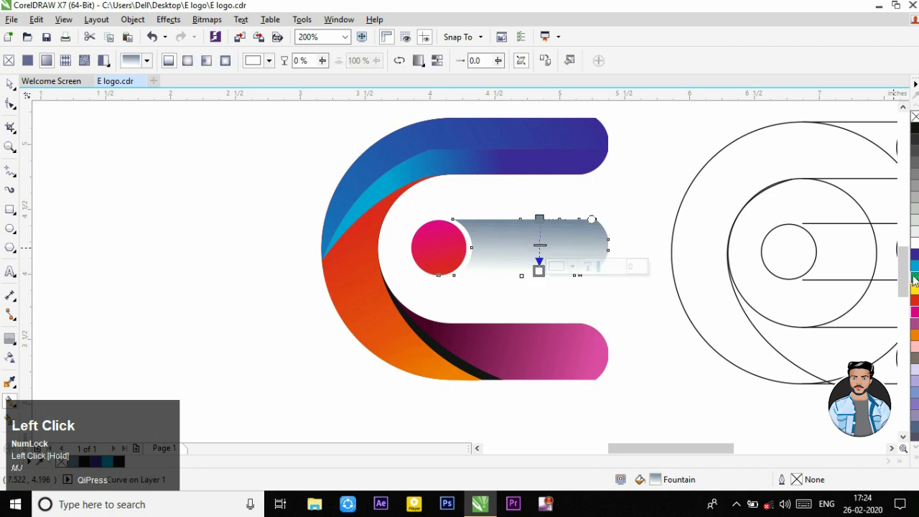
{"action": "left_click_drag", "start_coordinate": [916, 313], "coordinate": [540, 271]}
{"action": "left_click_drag", "start_coordinate": [916, 301], "coordinate": [536, 218]}
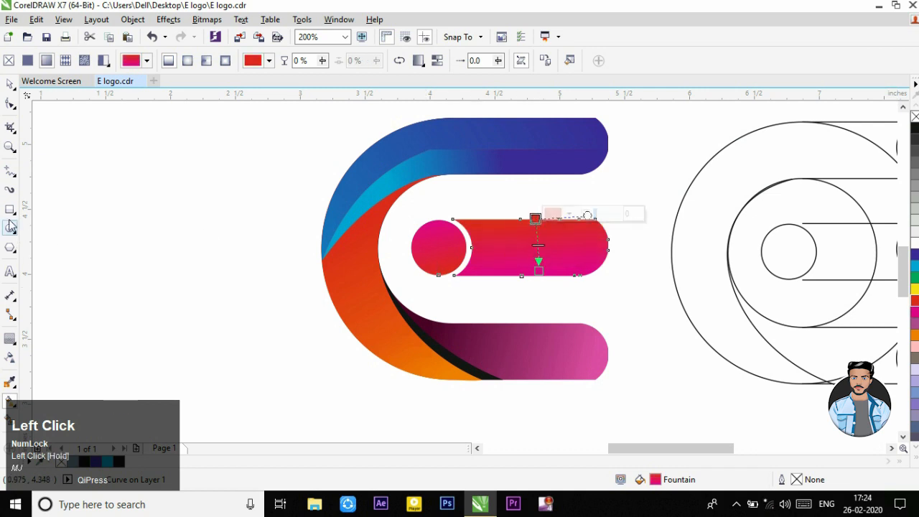
Step: Draw a horizontal freehand line about 1.2 in long through the middle arm, from just beyond its rounded end to the centre circle
{"action": "left_click", "coordinate": [10, 170]}
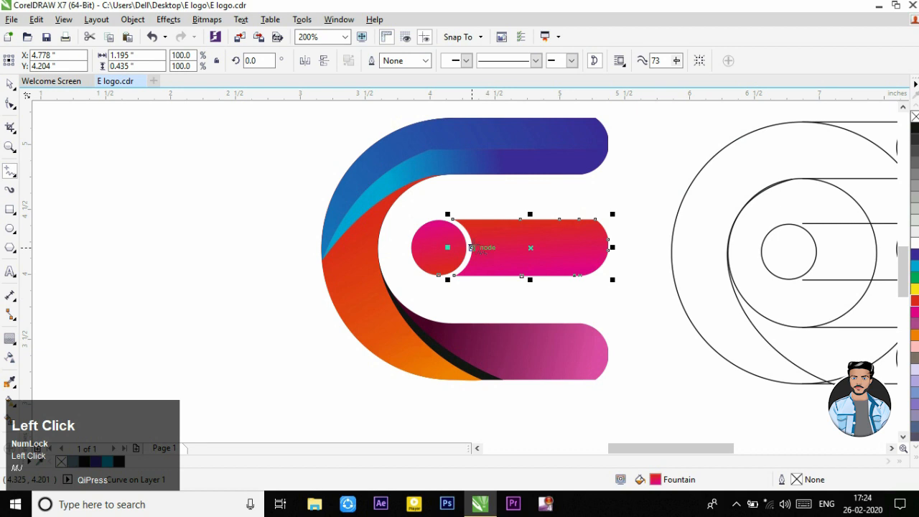
{"action": "left_click", "coordinate": [611, 245]}
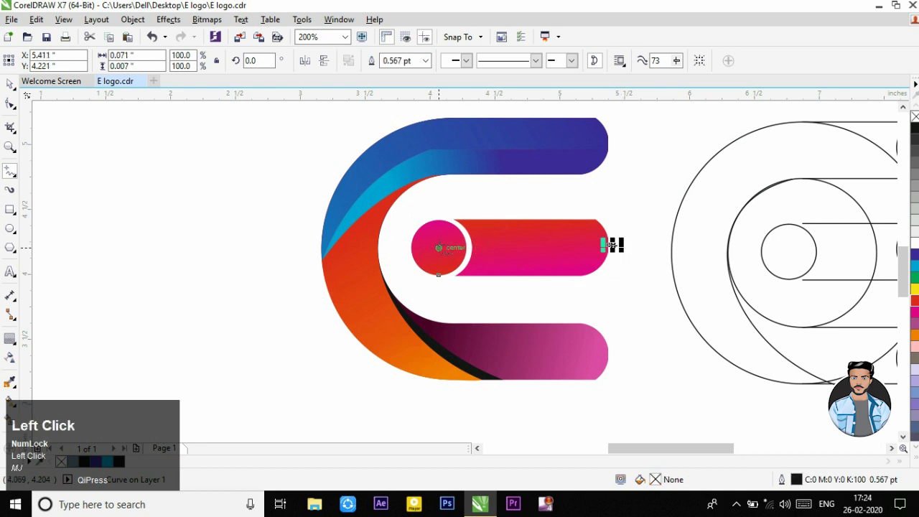
{"action": "key", "text": "Delete"}
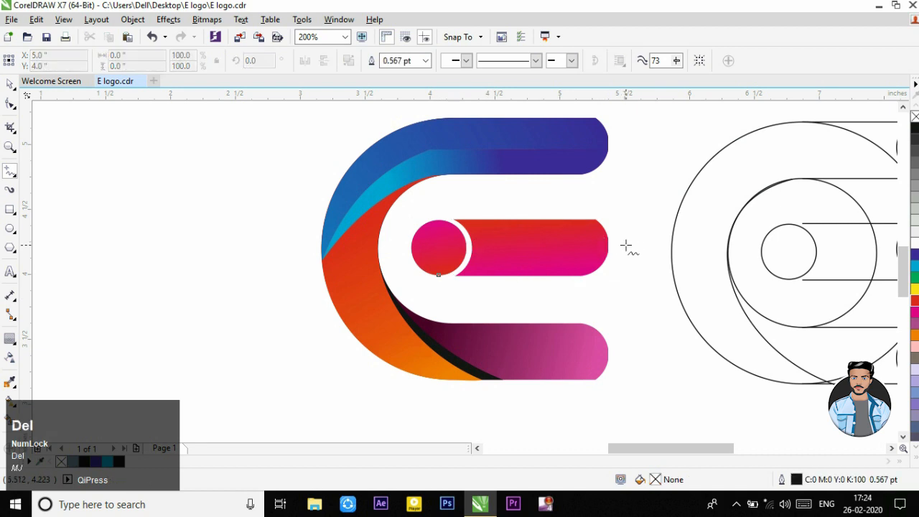
{"action": "scroll", "coordinate": [607, 242], "scroll_direction": "up", "scroll_amount": 2}
{"action": "left_click", "coordinate": [610, 249]}
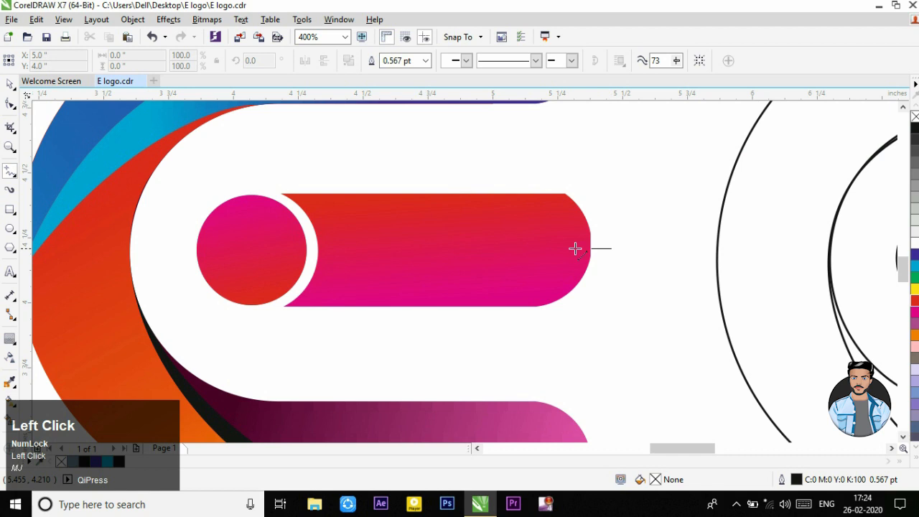
{"action": "left_click", "coordinate": [302, 248]}
Step: Create a separate shape from the middle arm's upper half, remove its outline, and delete the dividing line
{"action": "left_click", "coordinate": [9, 419]}
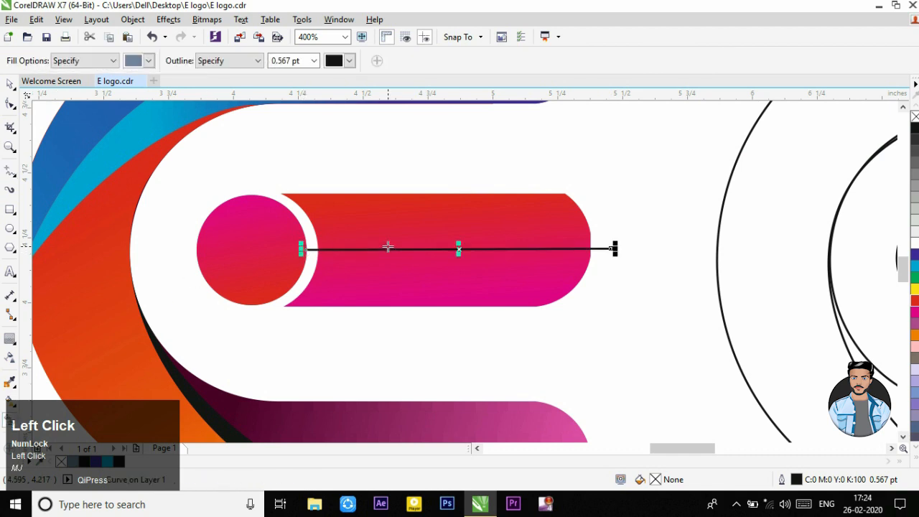
{"action": "left_click", "coordinate": [394, 227]}
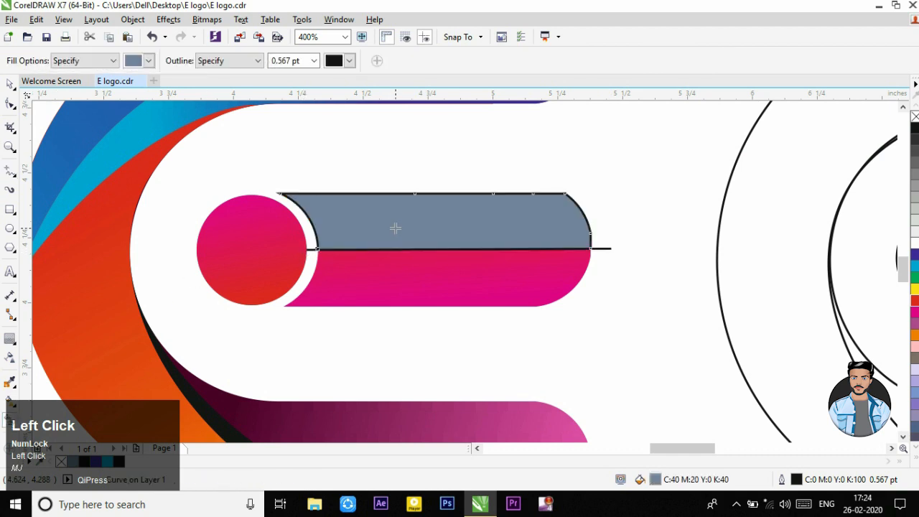
{"action": "left_click", "coordinate": [13, 87]}
{"action": "right_click", "coordinate": [913, 117]}
{"action": "left_click", "coordinate": [602, 249]}
{"action": "key", "text": "Delete"}
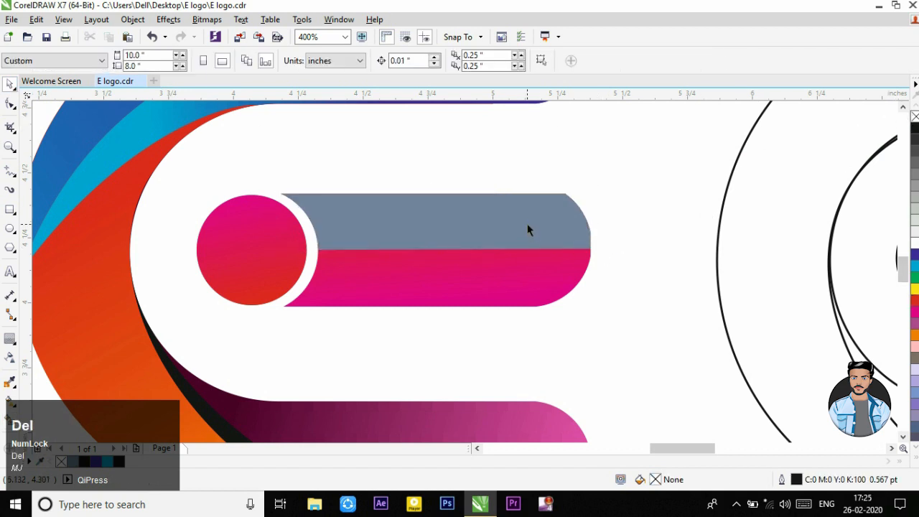
Step: Apply a diagonal gradient to the middle arm's upper half, from magenta near the circle to red toward the rounded end
{"action": "left_click", "coordinate": [528, 230]}
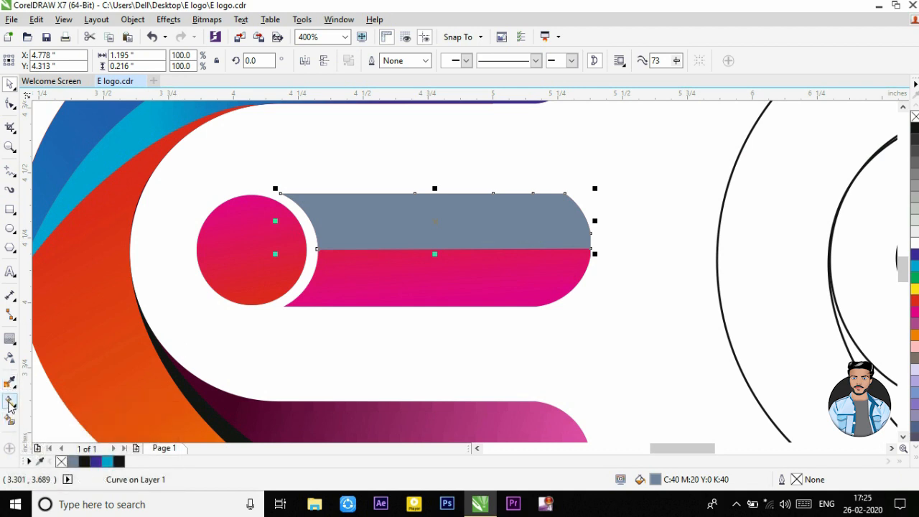
{"action": "left_click", "coordinate": [10, 401]}
{"action": "left_click_drag", "start_coordinate": [401, 206], "coordinate": [467, 249]}
{"action": "left_click_drag", "start_coordinate": [703, 290], "coordinate": [469, 249]}
{"action": "left_click_drag", "start_coordinate": [916, 319], "coordinate": [323, 180]}
Step: Run the middle arm's lower-half gradient from red near the circle to dark purple (C18 M100 Y15 K62) at the rounded end
{"action": "left_click", "coordinate": [487, 274]}
{"action": "left_click_drag", "start_coordinate": [369, 296], "coordinate": [583, 248]}
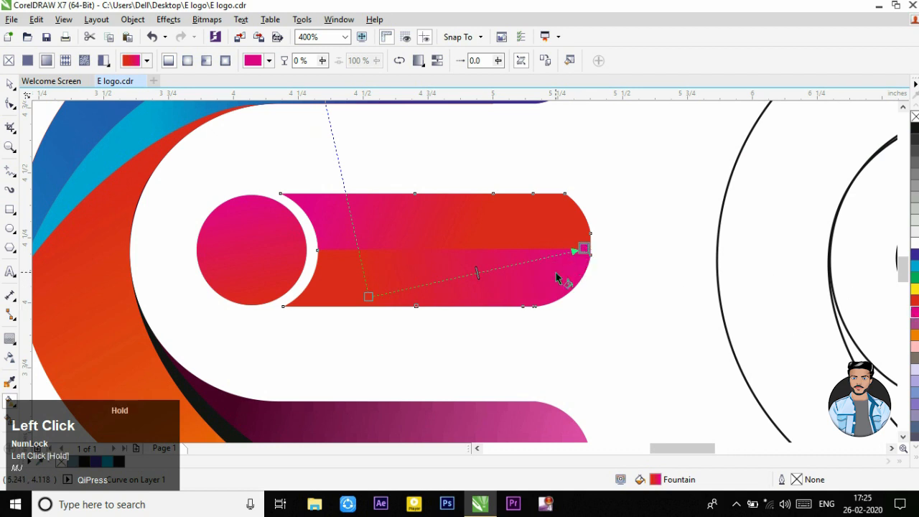
{"action": "left_click", "coordinate": [572, 270]}
{"action": "left_click", "coordinate": [630, 371]}
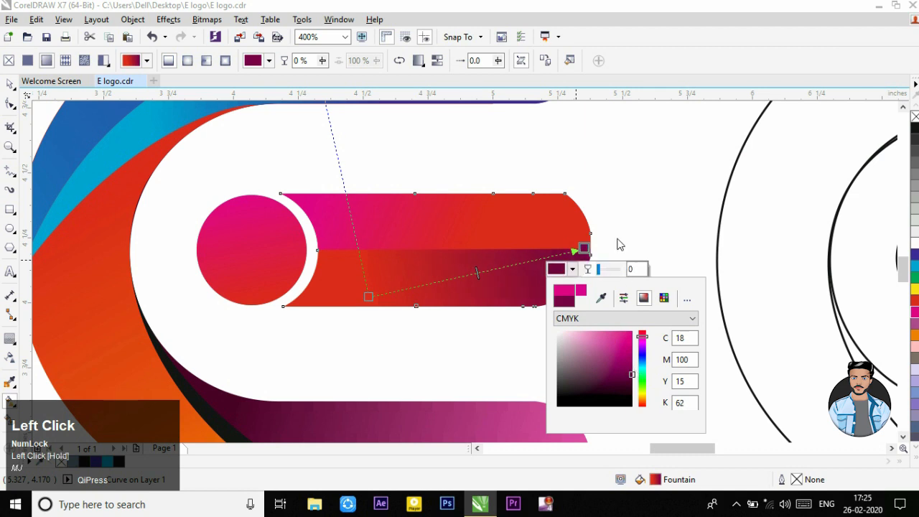
{"action": "left_click", "coordinate": [621, 245]}
Step: Darken the magenta start colour of the middle arm's upper-half gradient to a deep purple
{"action": "left_click", "coordinate": [415, 223]}
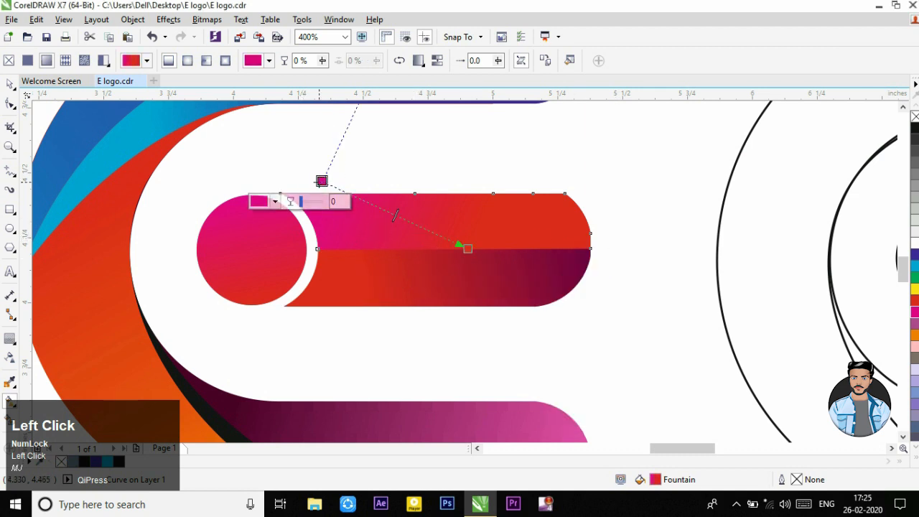
{"action": "left_click", "coordinate": [275, 201]}
{"action": "left_click_drag", "start_coordinate": [327, 287], "coordinate": [332, 301]}
{"action": "left_click", "coordinate": [453, 329]}
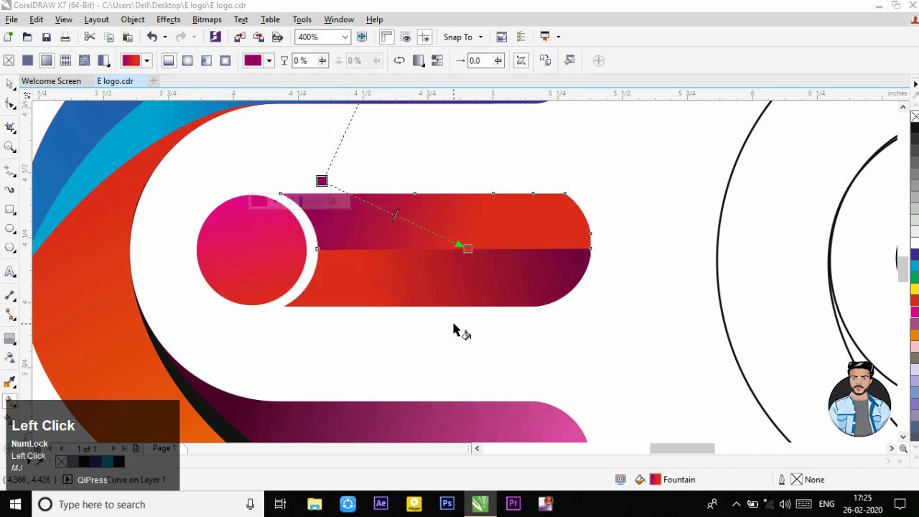
{"action": "scroll", "coordinate": [550, 340], "scroll_direction": "down", "scroll_amount": 2}
{"action": "left_click", "coordinate": [471, 324]}
{"action": "scroll", "coordinate": [463, 271], "scroll_direction": "down", "scroll_amount": 1}
{"action": "scroll", "coordinate": [455, 320], "scroll_direction": "up", "scroll_amount": 1}
{"action": "scroll", "coordinate": [417, 260], "scroll_direction": "down", "scroll_amount": 1}
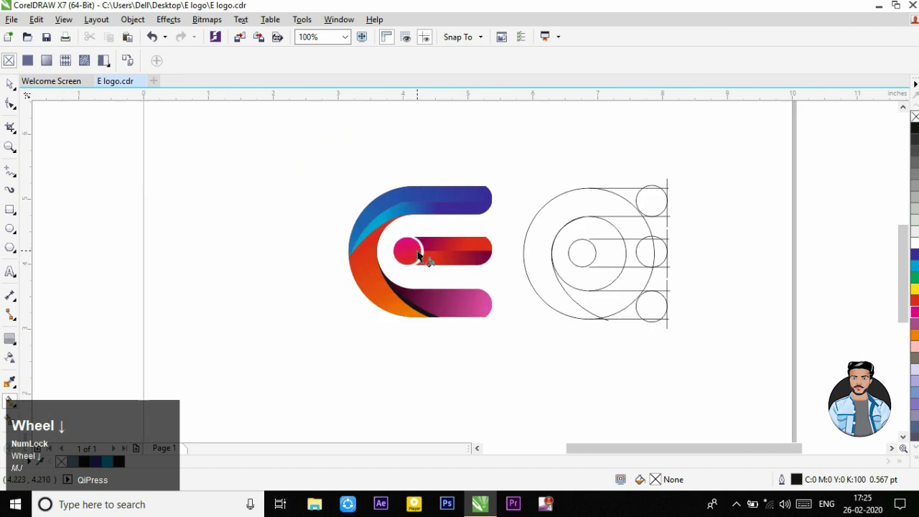
Step: Apply a gradient to the black sliver beside the lower arm, from red at its upper tip to black at its lower end
{"action": "scroll", "coordinate": [420, 257], "scroll_direction": "up", "scroll_amount": 1}
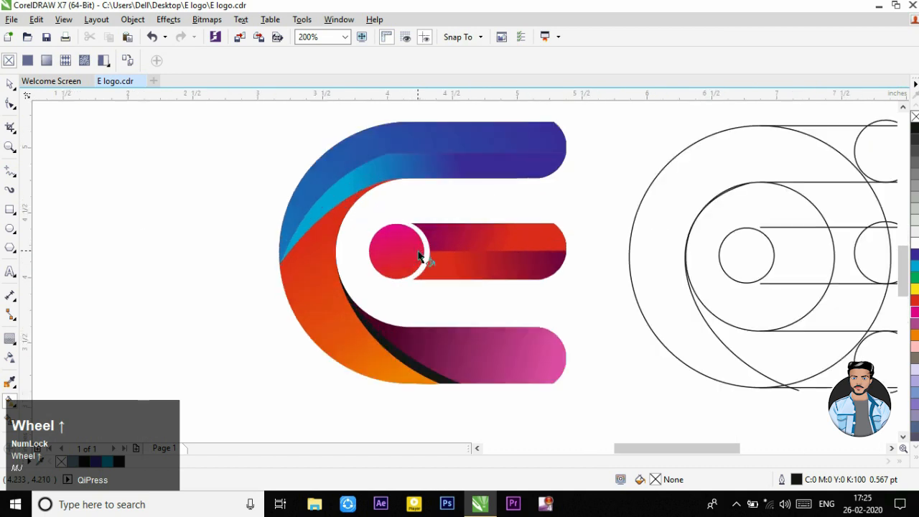
{"action": "left_click", "coordinate": [427, 372]}
{"action": "left_click_drag", "start_coordinate": [450, 382], "coordinate": [336, 292]}
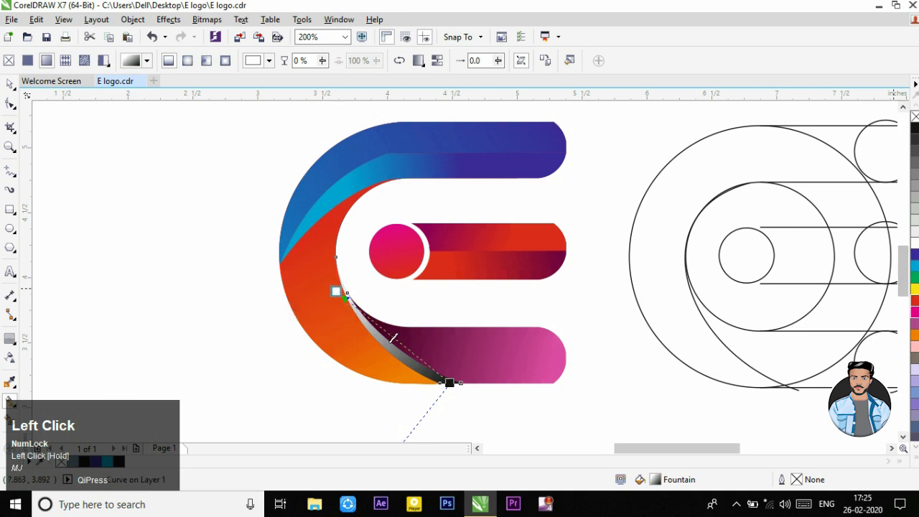
{"action": "left_click_drag", "start_coordinate": [902, 300], "coordinate": [338, 298]}
{"action": "left_click_drag", "start_coordinate": [458, 386], "coordinate": [470, 385]}
{"action": "left_click", "coordinate": [9, 84]}
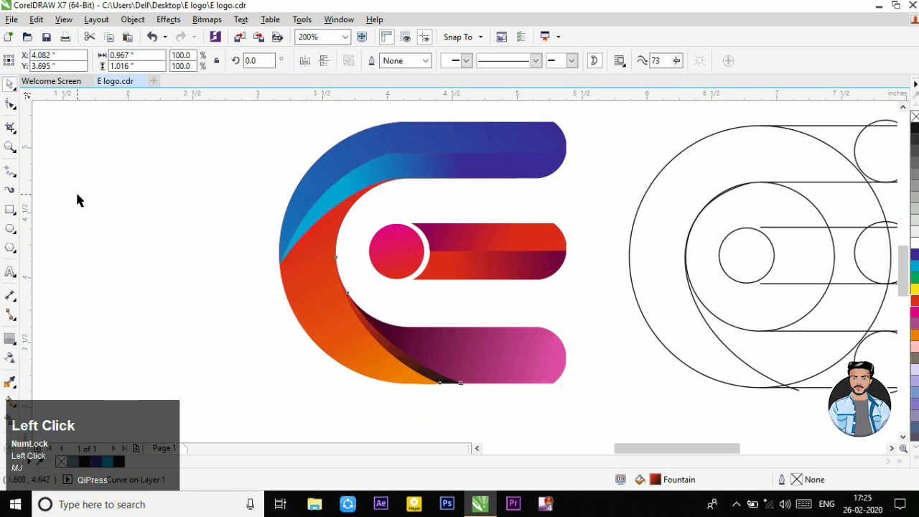
{"action": "left_click", "coordinate": [77, 194]}
Step: Draw an ellipse about 2.02 by 2.30 inches over the logo's curved side, filled white without an outline
{"action": "scroll", "coordinate": [454, 318], "scroll_direction": "down", "scroll_amount": 1}
{"action": "scroll", "coordinate": [462, 294], "scroll_direction": "up", "scroll_amount": 1}
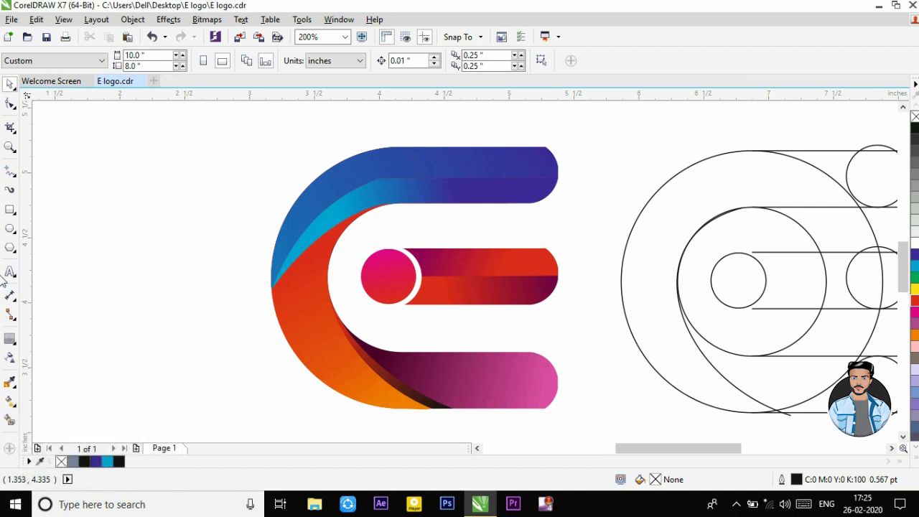
{"action": "left_click", "coordinate": [10, 228]}
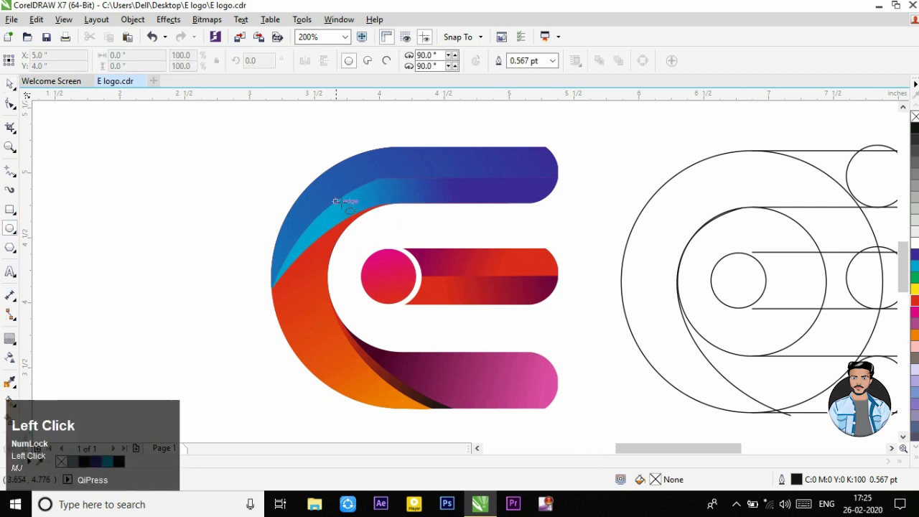
{"action": "scroll", "coordinate": [402, 240], "scroll_direction": "down", "scroll_amount": 1}
{"action": "scroll", "coordinate": [416, 225], "scroll_direction": "up", "scroll_amount": 1}
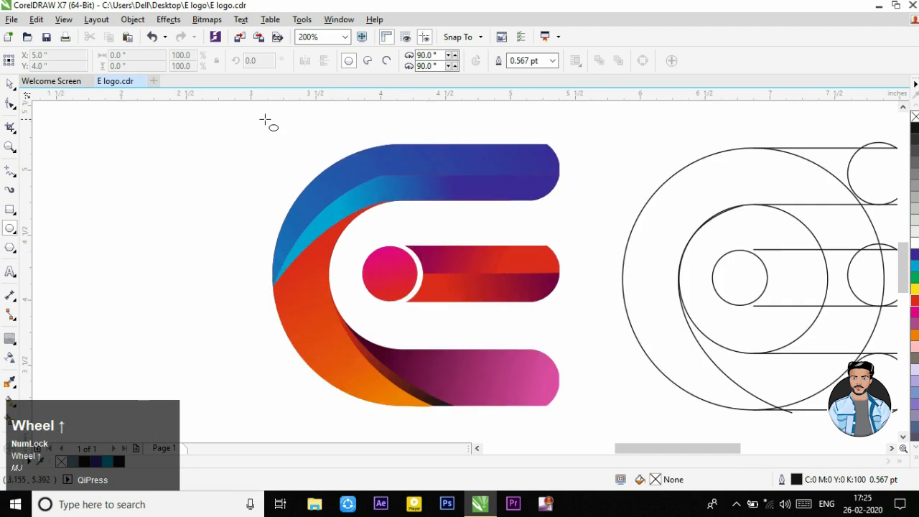
{"action": "left_click_drag", "start_coordinate": [196, 111], "coordinate": [462, 388]}
{"action": "scroll", "coordinate": [404, 211], "scroll_direction": "down", "scroll_amount": 1}
{"action": "scroll", "coordinate": [345, 144], "scroll_direction": "up", "scroll_amount": 1}
{"action": "left_click_drag", "start_coordinate": [331, 146], "coordinate": [330, 124]}
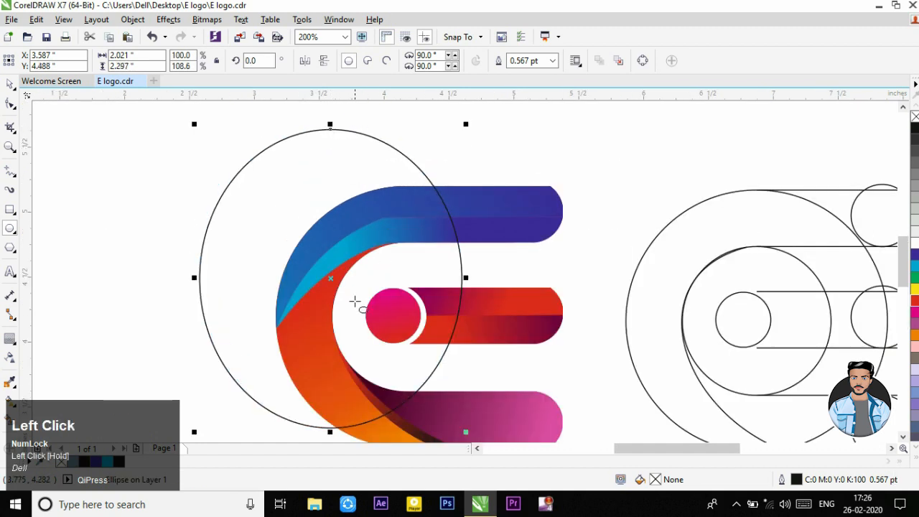
{"action": "left_click", "coordinate": [915, 244]}
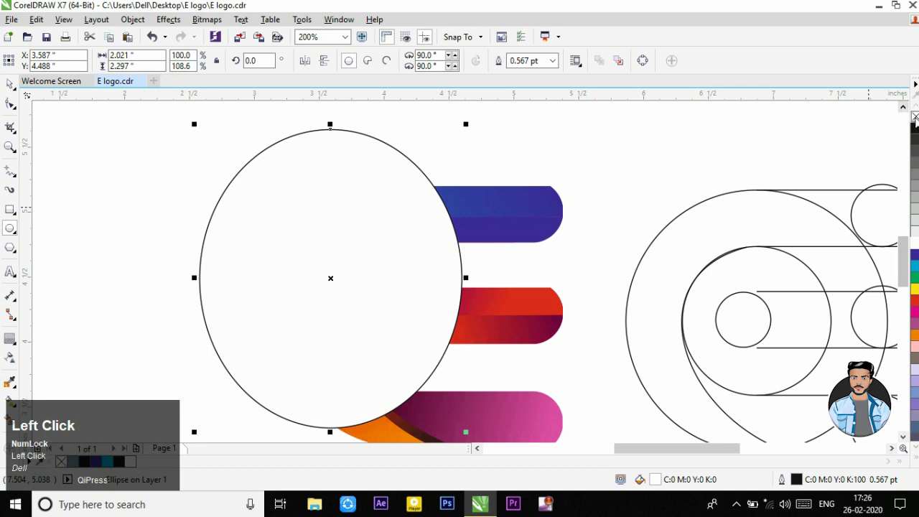
{"action": "right_click", "coordinate": [914, 120]}
Step: Apply a linear transparency to the white ellipse, fully transparent near the small circle and more opaque toward the arms' rounded ends
{"action": "left_click", "coordinate": [10, 357]}
{"action": "left_click", "coordinate": [476, 321]}
{"action": "left_click_drag", "start_coordinate": [502, 323], "coordinate": [330, 278]}
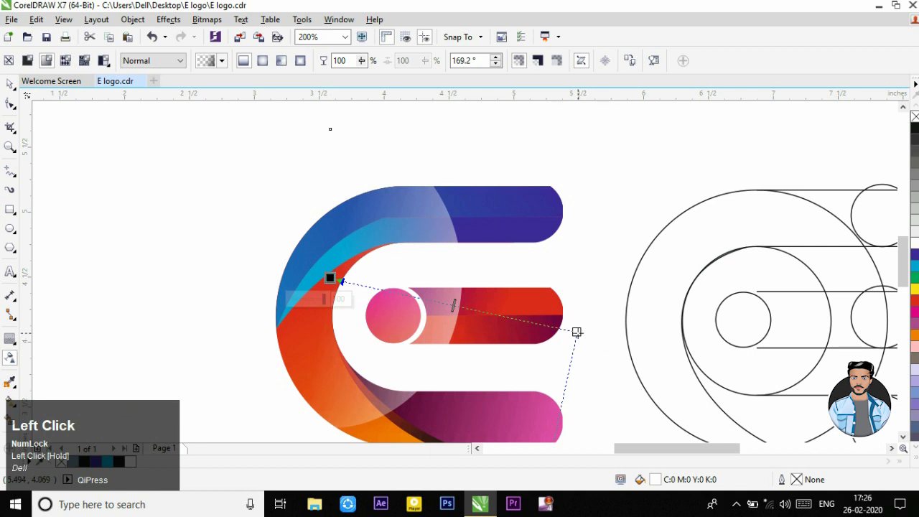
{"action": "left_click_drag", "start_coordinate": [576, 332], "coordinate": [543, 331]}
{"action": "left_click_drag", "start_coordinate": [329, 277], "coordinate": [374, 296]}
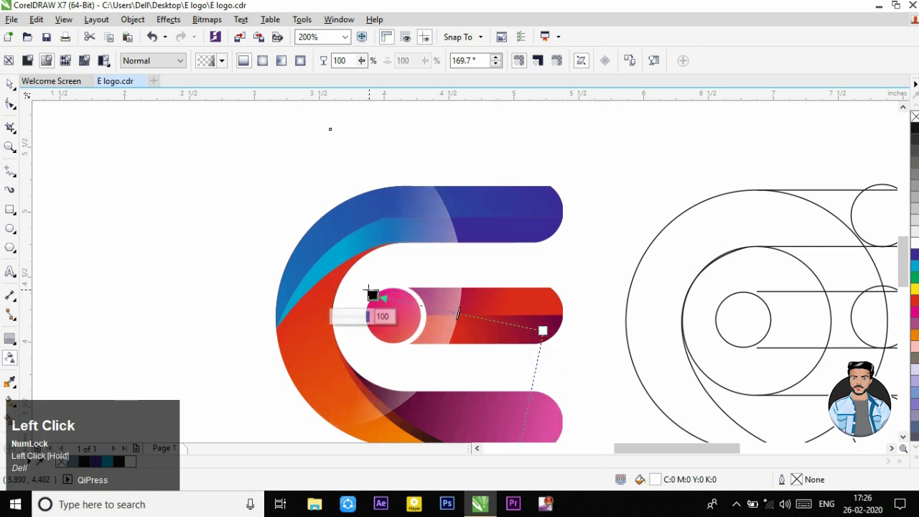
{"action": "left_click", "coordinate": [11, 87]}
{"action": "left_click", "coordinate": [411, 250]}
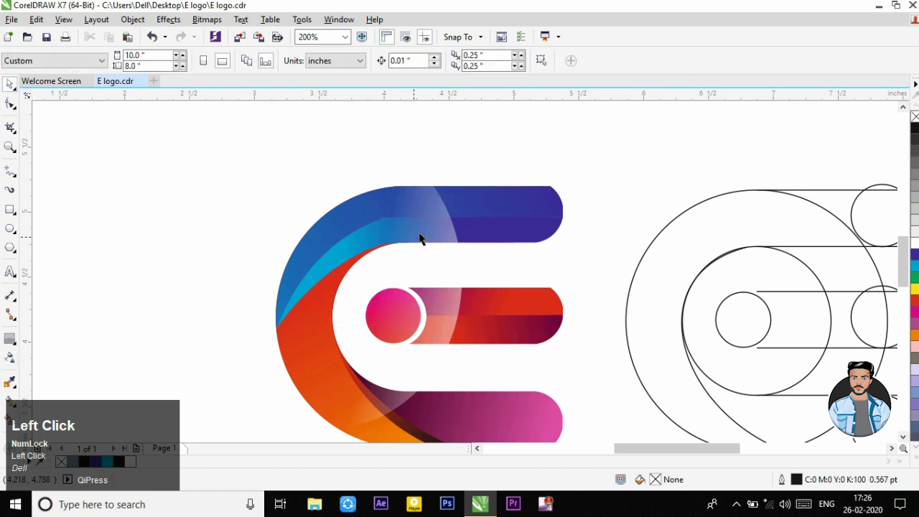
Step: Group the nine coloured shapes of the E logo, leaving out the white ellipse
{"action": "left_click_drag", "start_coordinate": [621, 155], "coordinate": [258, 423]}
{"action": "right_click", "coordinate": [529, 264]}
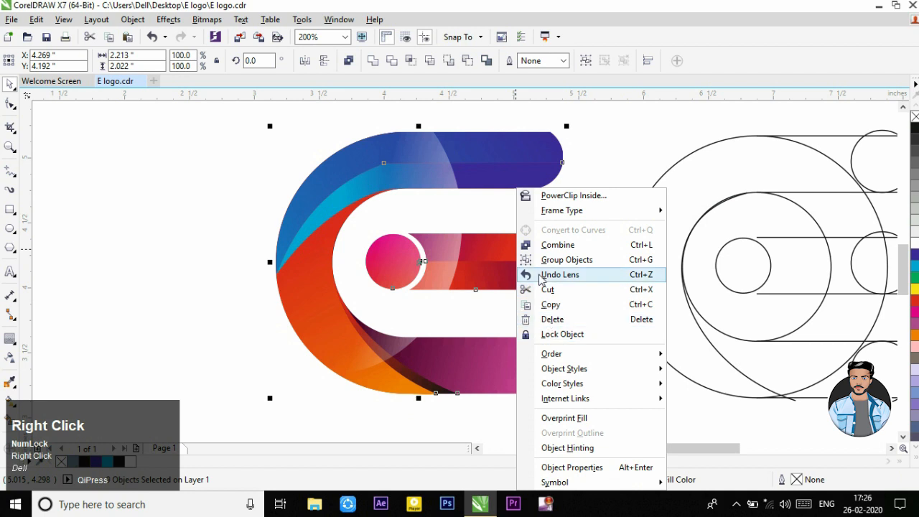
{"action": "left_click", "coordinate": [553, 263]}
Step: Convert the transparent white ellipse to a 300 dpi CMYK bitmap
{"action": "left_click", "coordinate": [574, 311]}
{"action": "left_click", "coordinate": [292, 294]}
{"action": "left_click", "coordinate": [207, 19]}
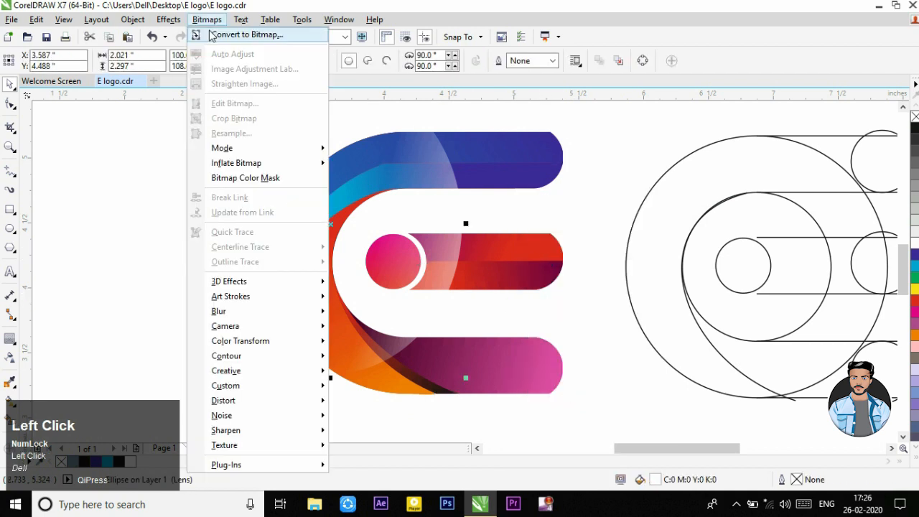
{"action": "left_click", "coordinate": [211, 34]}
{"action": "left_click", "coordinate": [418, 321]}
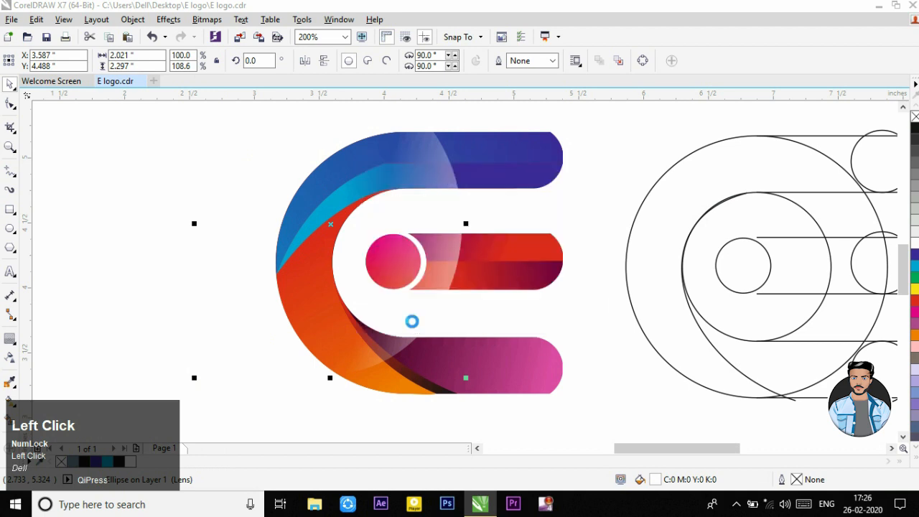
Step: PowerClip the ellipse bitmap inside the grouped E logo
{"action": "right_click", "coordinate": [400, 200]}
{"action": "left_click", "coordinate": [430, 117]}
{"action": "left_click", "coordinate": [471, 140]}
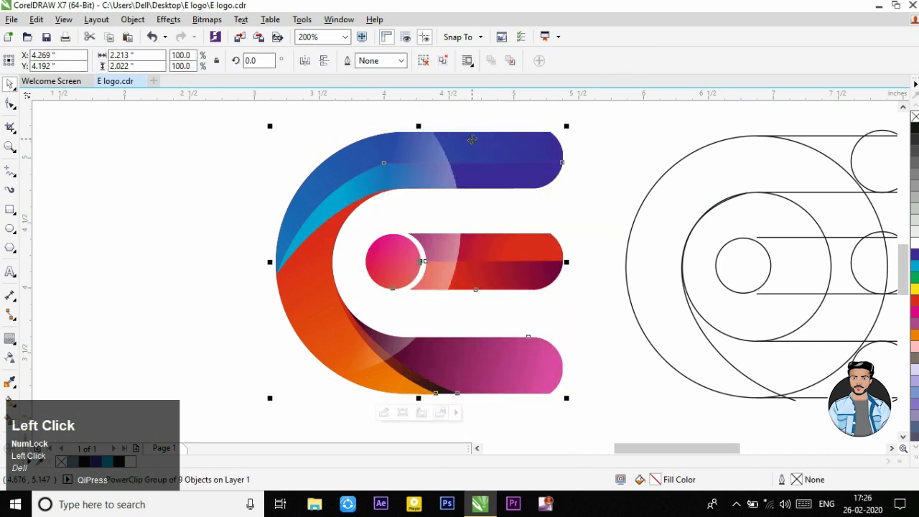
{"action": "left_click", "coordinate": [458, 215]}
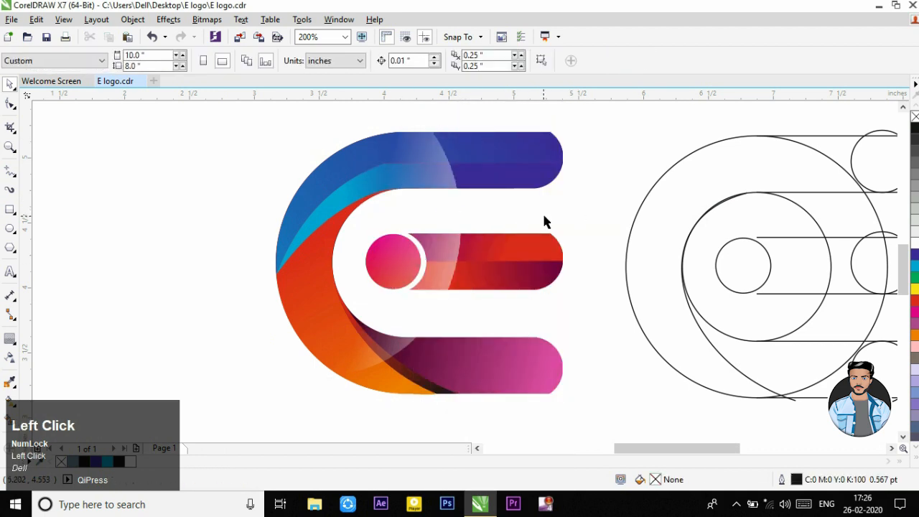
{"action": "scroll", "coordinate": [410, 232], "scroll_direction": "down", "scroll_amount": 2}
{"action": "scroll", "coordinate": [364, 230], "scroll_direction": "up", "scroll_amount": 2}
Step: Edit the logo's PowerClip contents, soften the ellipse highlight with a diagonal linear transparency, and finish editing the level
{"action": "right_click", "coordinate": [359, 225]}
{"action": "left_click", "coordinate": [332, 250]}
{"action": "right_click", "coordinate": [332, 250]}
{"action": "left_click", "coordinate": [364, 153]}
{"action": "left_click", "coordinate": [375, 226]}
{"action": "left_click", "coordinate": [18, 359]}
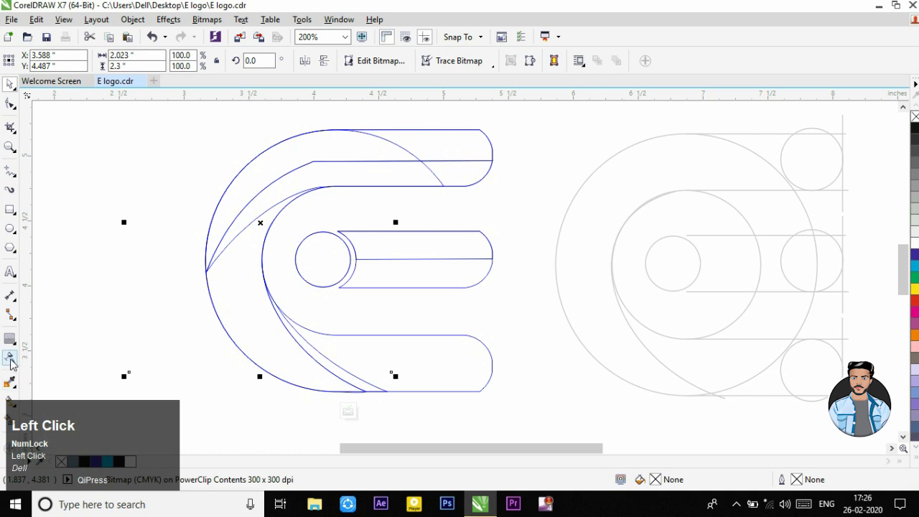
{"action": "left_click_drag", "start_coordinate": [443, 280], "coordinate": [341, 241]}
{"action": "right_click", "coordinate": [314, 222]}
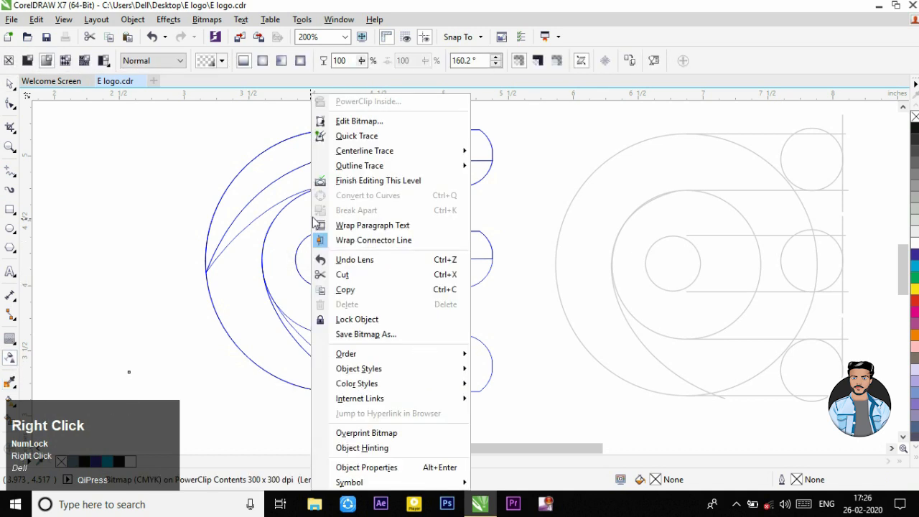
{"action": "left_click", "coordinate": [328, 182]}
{"action": "left_click", "coordinate": [546, 205]}
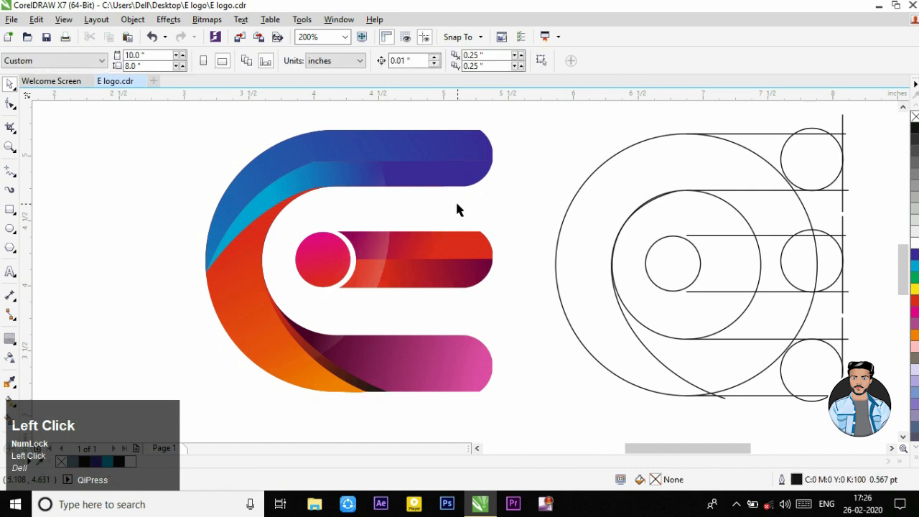
Step: Draw a flat ellipse about 2.30 by 0.09 inches just below the logo, filled black without an outline
{"action": "scroll", "coordinate": [548, 203], "scroll_direction": "down", "scroll_amount": 1}
{"action": "scroll", "coordinate": [546, 204], "scroll_direction": "up", "scroll_amount": 1}
{"action": "scroll", "coordinate": [517, 197], "scroll_direction": "down", "scroll_amount": 1}
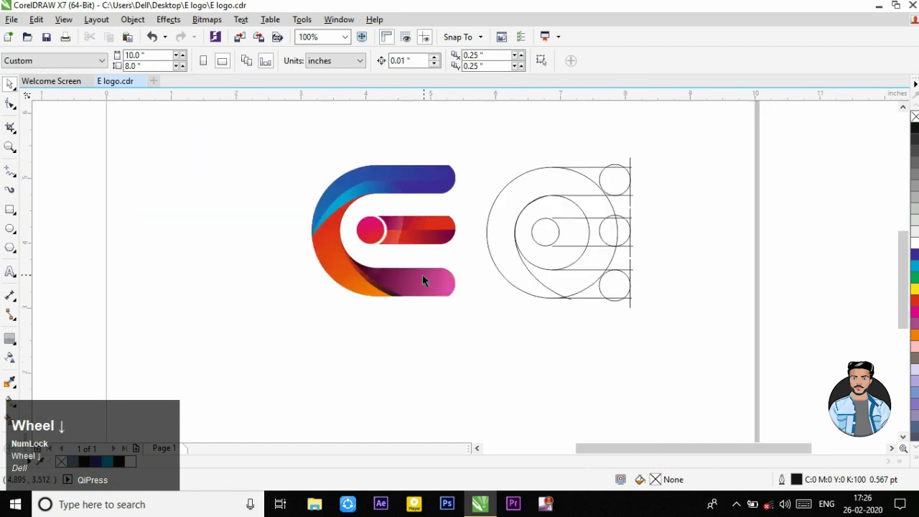
{"action": "scroll", "coordinate": [402, 269], "scroll_direction": "up", "scroll_amount": 1}
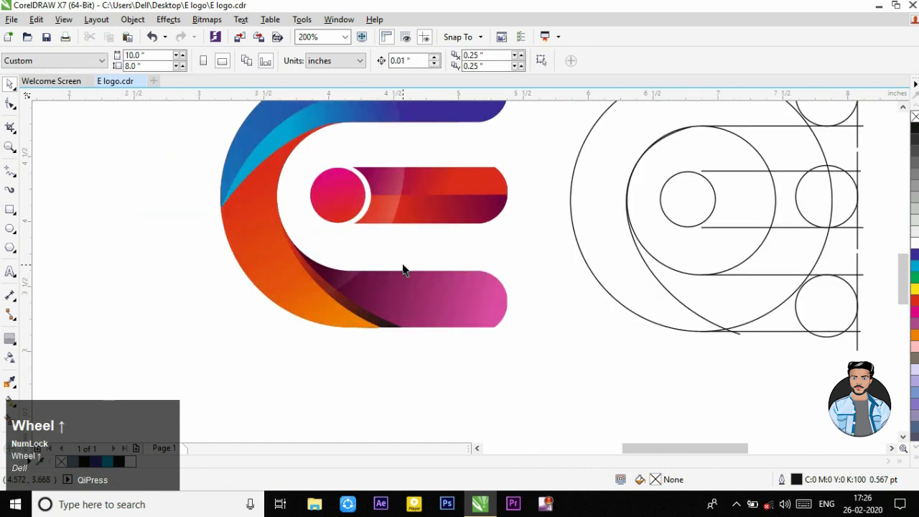
{"action": "left_click", "coordinate": [10, 228]}
{"action": "left_click_drag", "start_coordinate": [225, 348], "coordinate": [517, 354]}
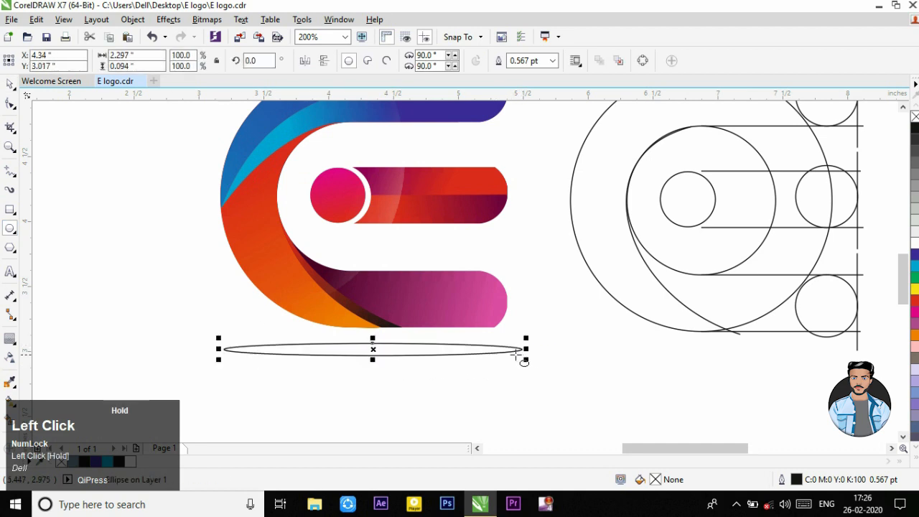
{"action": "left_click", "coordinate": [915, 129]}
{"action": "right_click", "coordinate": [913, 116]}
Step: Convert the flat black ellipse to a bitmap and soften it into a shadow with a 10-pixel Gaussian blur
{"action": "left_click", "coordinate": [207, 19]}
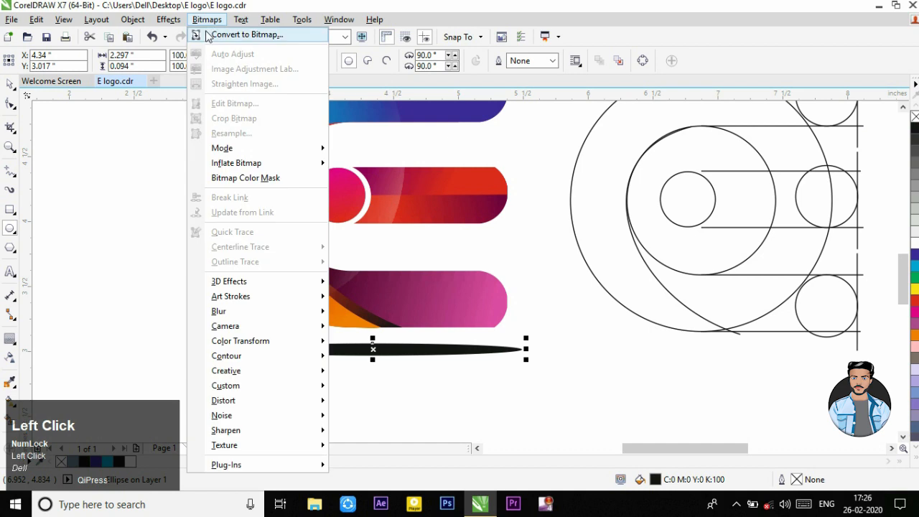
{"action": "left_click", "coordinate": [245, 36]}
{"action": "left_click", "coordinate": [416, 320]}
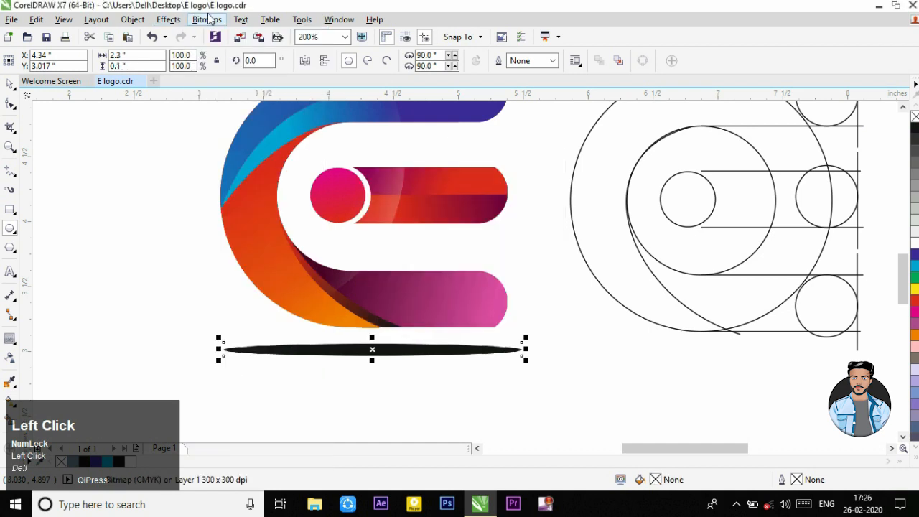
{"action": "left_click", "coordinate": [207, 19]}
{"action": "mouse_move", "coordinate": [323, 313]}
{"action": "left_click", "coordinate": [378, 328]}
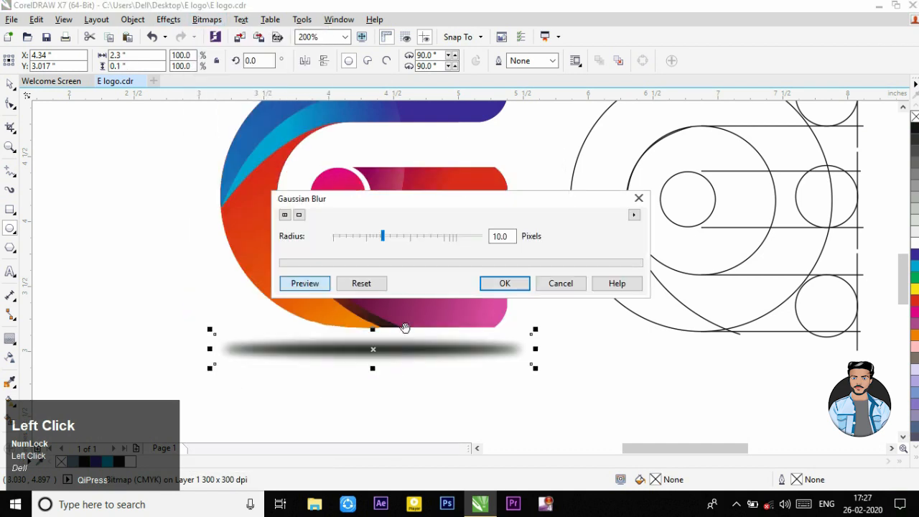
{"action": "left_click", "coordinate": [503, 283]}
{"action": "scroll", "coordinate": [394, 323], "scroll_direction": "down", "scroll_amount": 2}
{"action": "scroll", "coordinate": [400, 243], "scroll_direction": "up", "scroll_amount": 2}
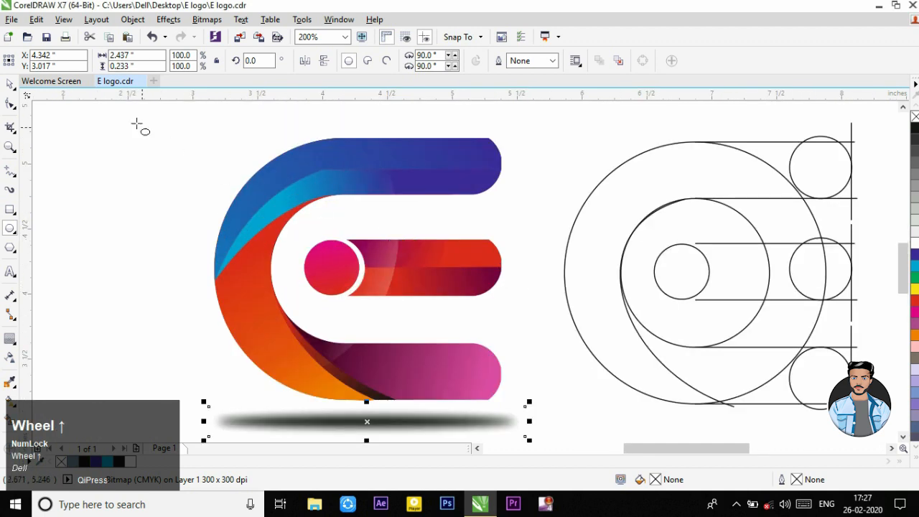
{"action": "left_click", "coordinate": [11, 84]}
{"action": "left_click", "coordinate": [98, 162]}
Step: Preview the finished logo and its construction drawing full screen
{"action": "scroll", "coordinate": [403, 260], "scroll_direction": "down", "scroll_amount": 1}
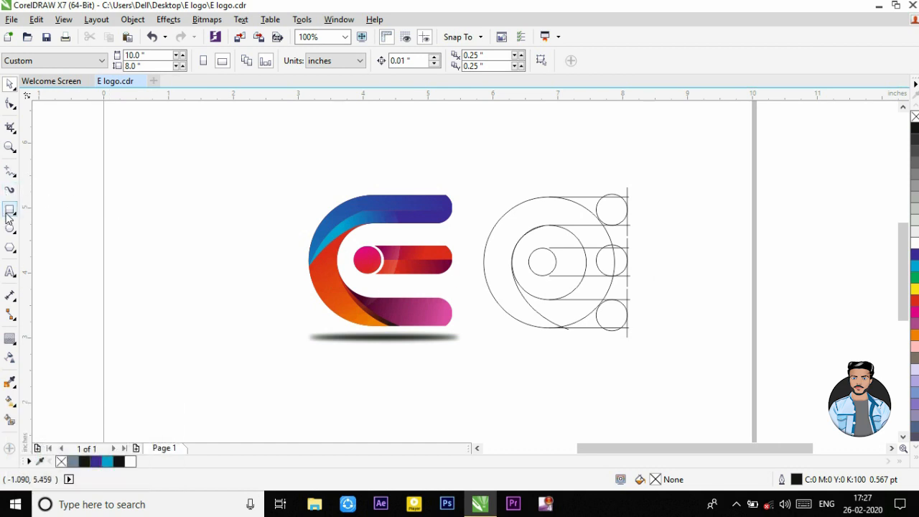
{"action": "left_click", "coordinate": [10, 146]}
{"action": "left_click_drag", "start_coordinate": [277, 185], "coordinate": [633, 347]}
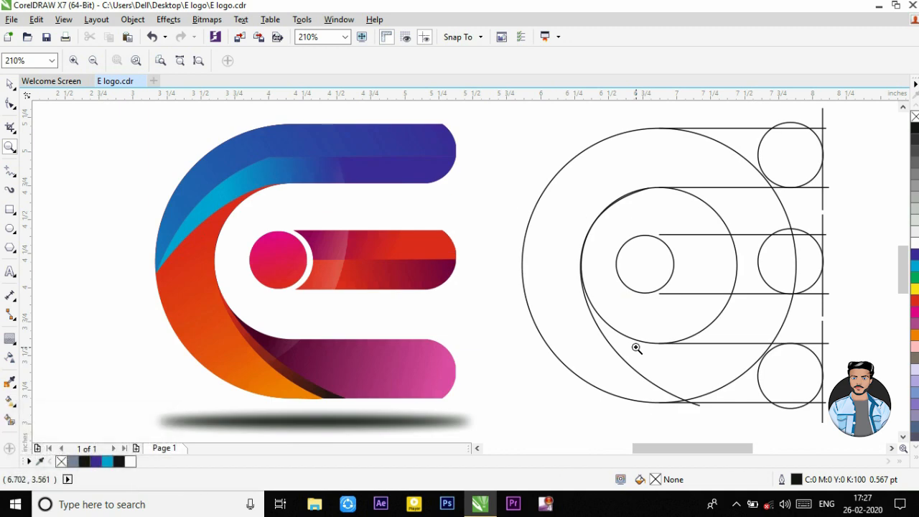
{"action": "key", "text": "F9"}
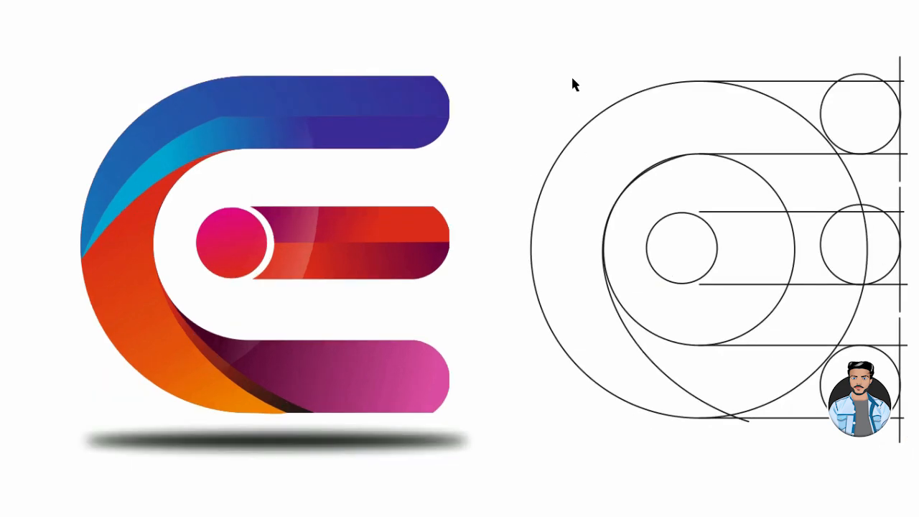